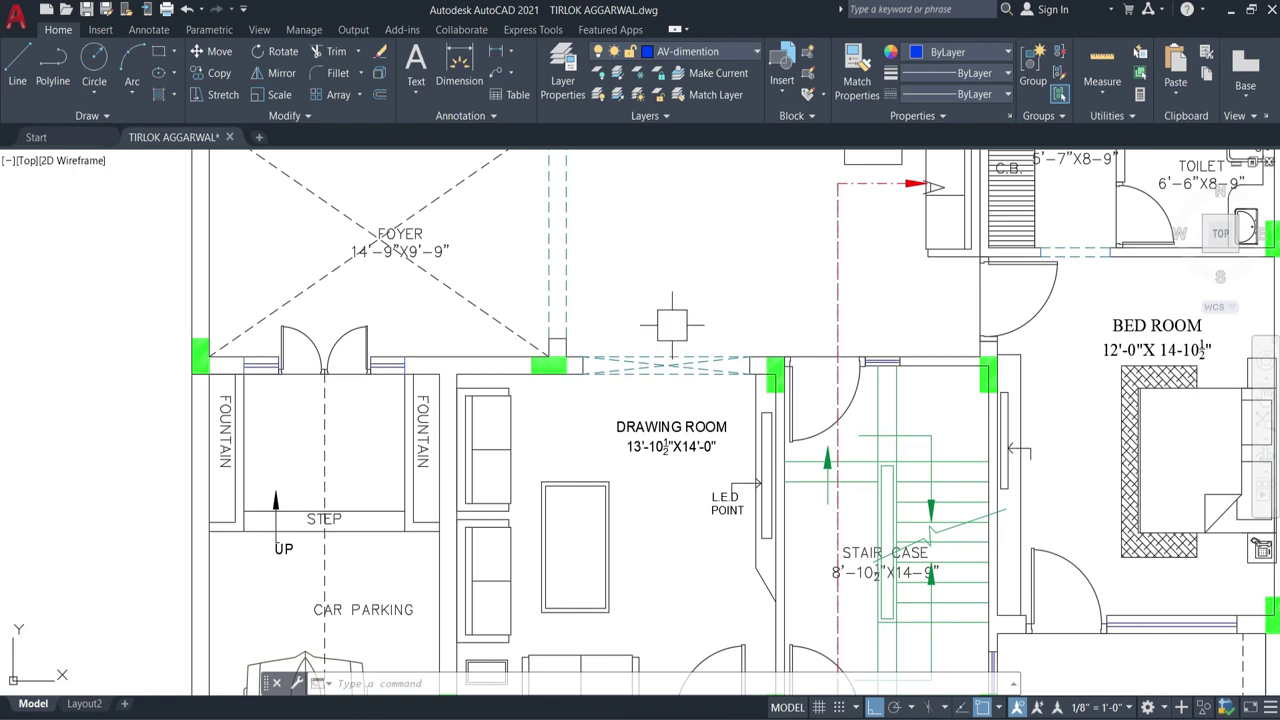
Zoom out around the ground-floor drawing room until the staircase, bed room and car parking show.
{"action": "scroll", "coordinate": [689, 269], "scroll_direction": "down", "scroll_amount": 2}
{"action": "scroll", "coordinate": [663, 550], "scroll_direction": "up", "scroll_amount": 2}
{"action": "scroll", "coordinate": [680, 389], "scroll_direction": "down", "scroll_amount": 2}
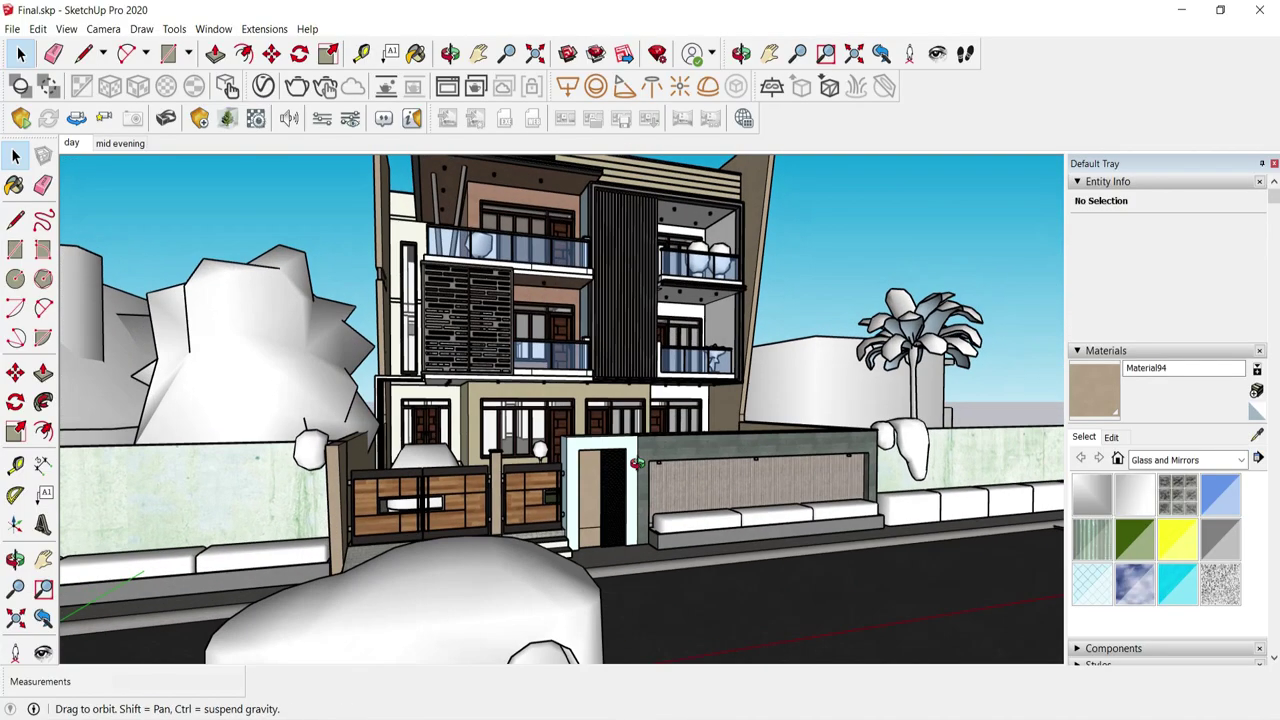
Orbit the SketchUp house model to face its street front with gates and boundary wall.
{"action": "middle_click_drag", "start_coordinate": [673, 468], "coordinate": [605, 479]}
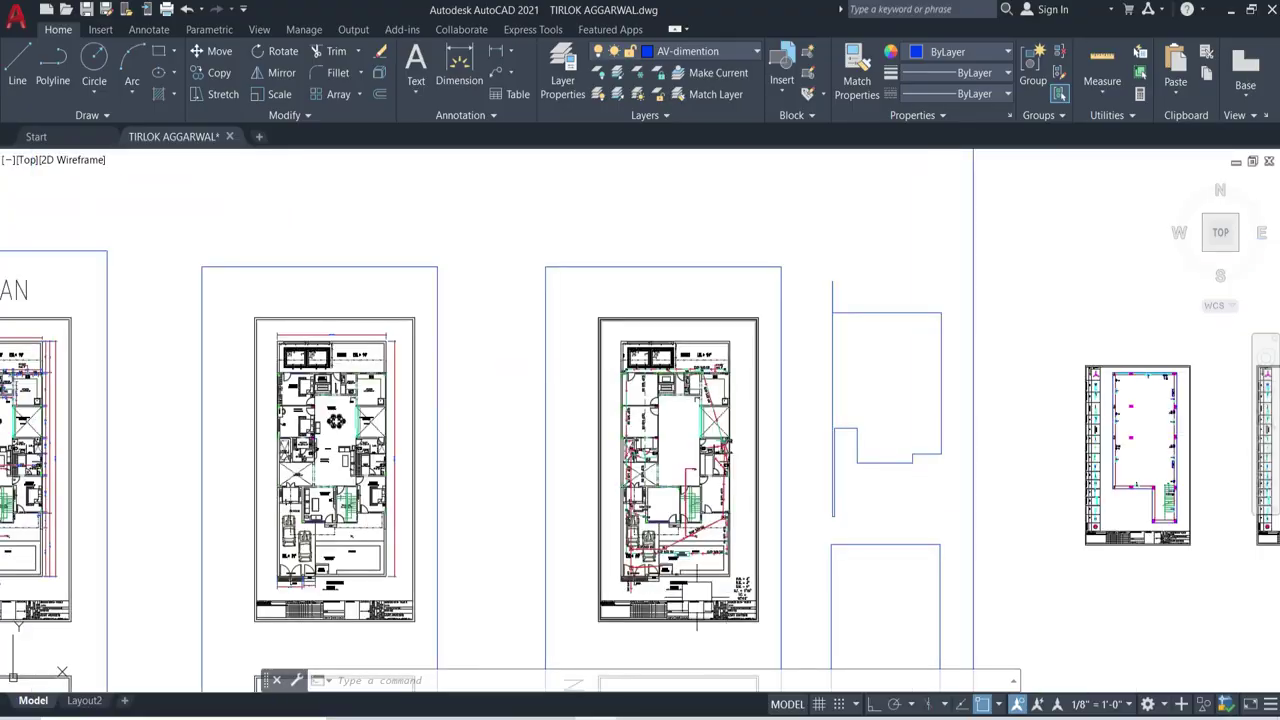
Zoom from the sheet overview to the front lawn, main gates, toilet and water harvesting pit.
{"action": "scroll", "coordinate": [620, 500], "scroll_direction": "up", "scroll_amount": 10}
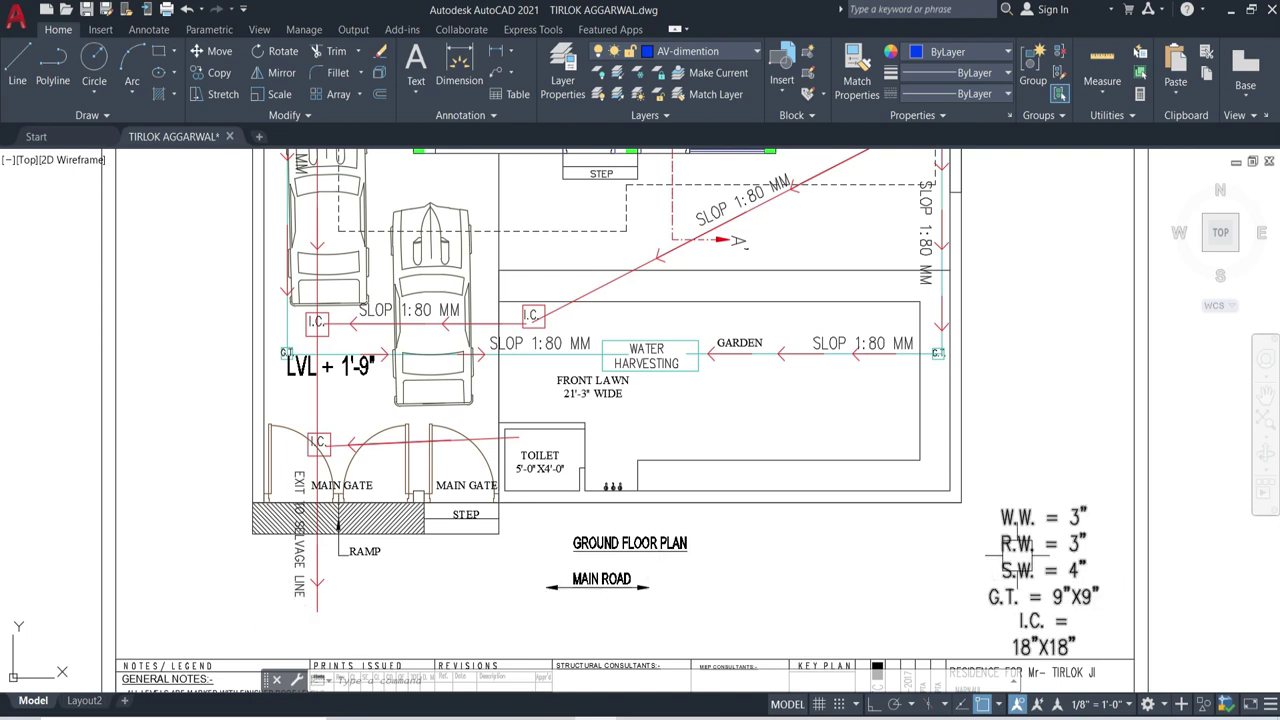
{"action": "scroll", "coordinate": [372, 501], "scroll_direction": "up", "scroll_amount": 2}
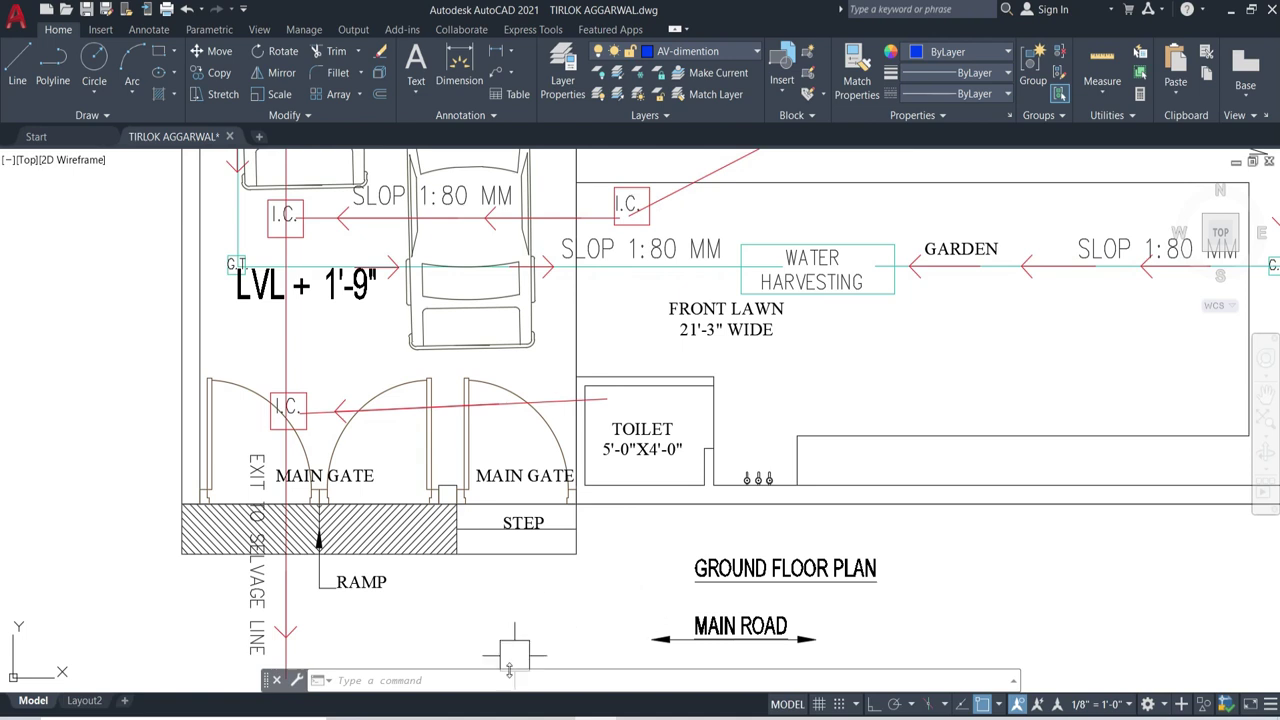
{"action": "scroll", "coordinate": [570, 315], "scroll_direction": "down", "scroll_amount": 2}
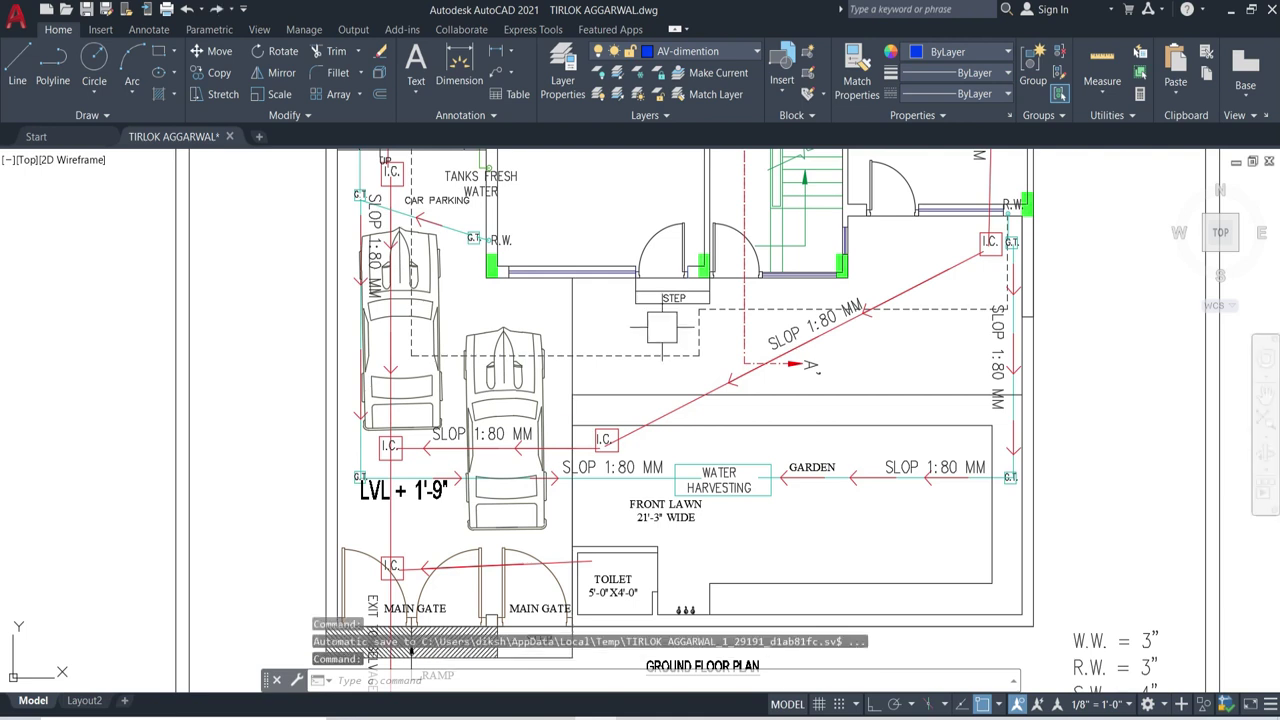
{"action": "scroll", "coordinate": [741, 539], "scroll_direction": "up", "scroll_amount": 2}
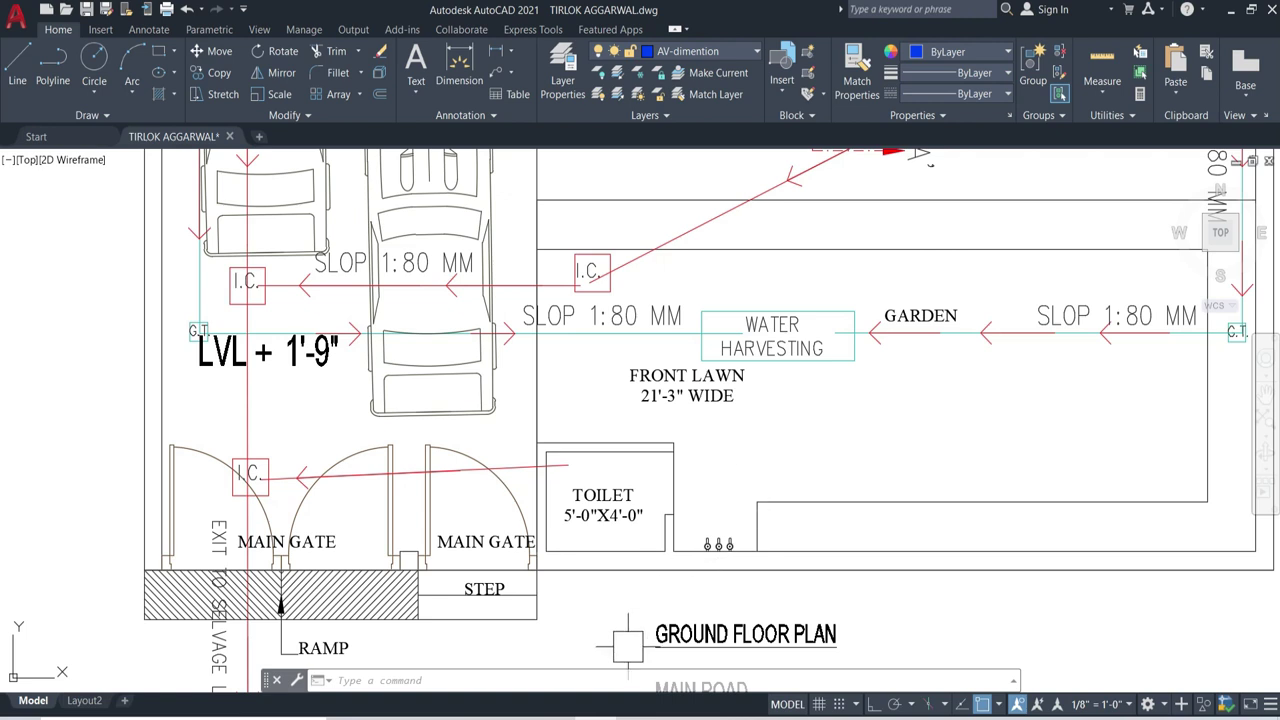
Zoom across the ground floor's foyer, living room and drawing room.
{"action": "scroll", "coordinate": [716, 620], "scroll_direction": "down", "scroll_amount": 3}
{"action": "scroll", "coordinate": [723, 383], "scroll_direction": "up", "scroll_amount": 4}
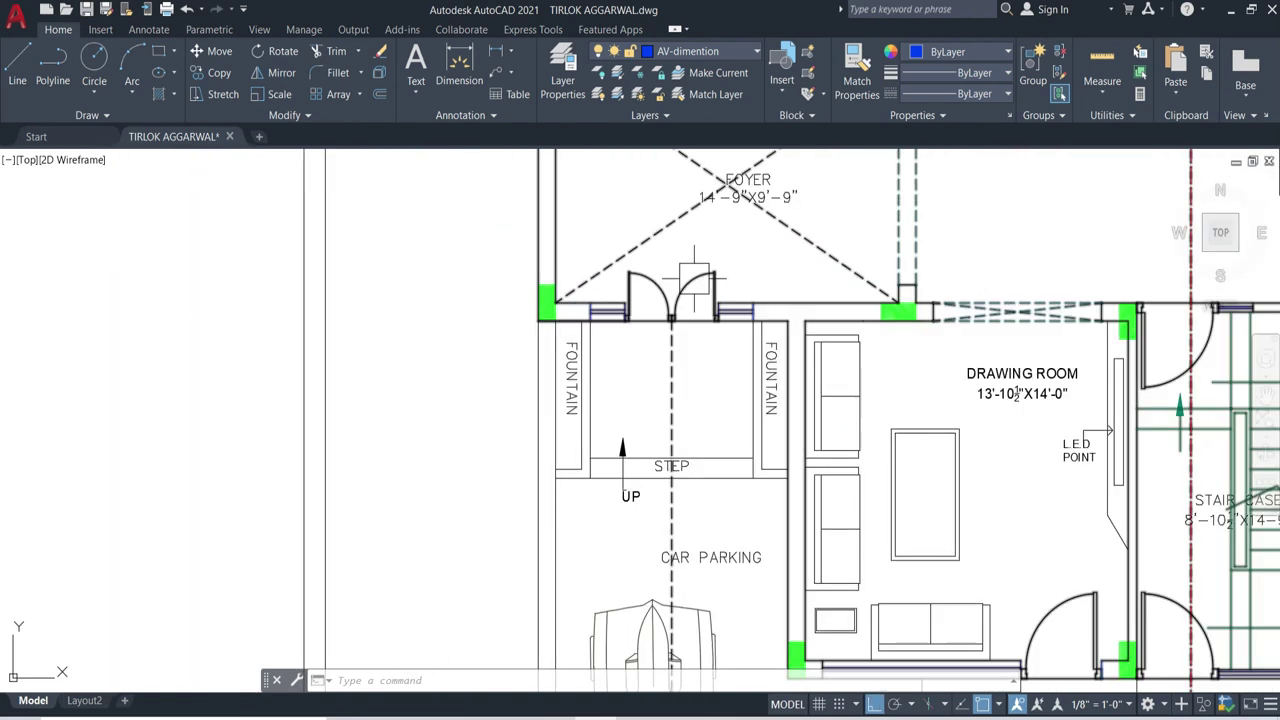
{"action": "scroll", "coordinate": [630, 235], "scroll_direction": "up", "scroll_amount": 2}
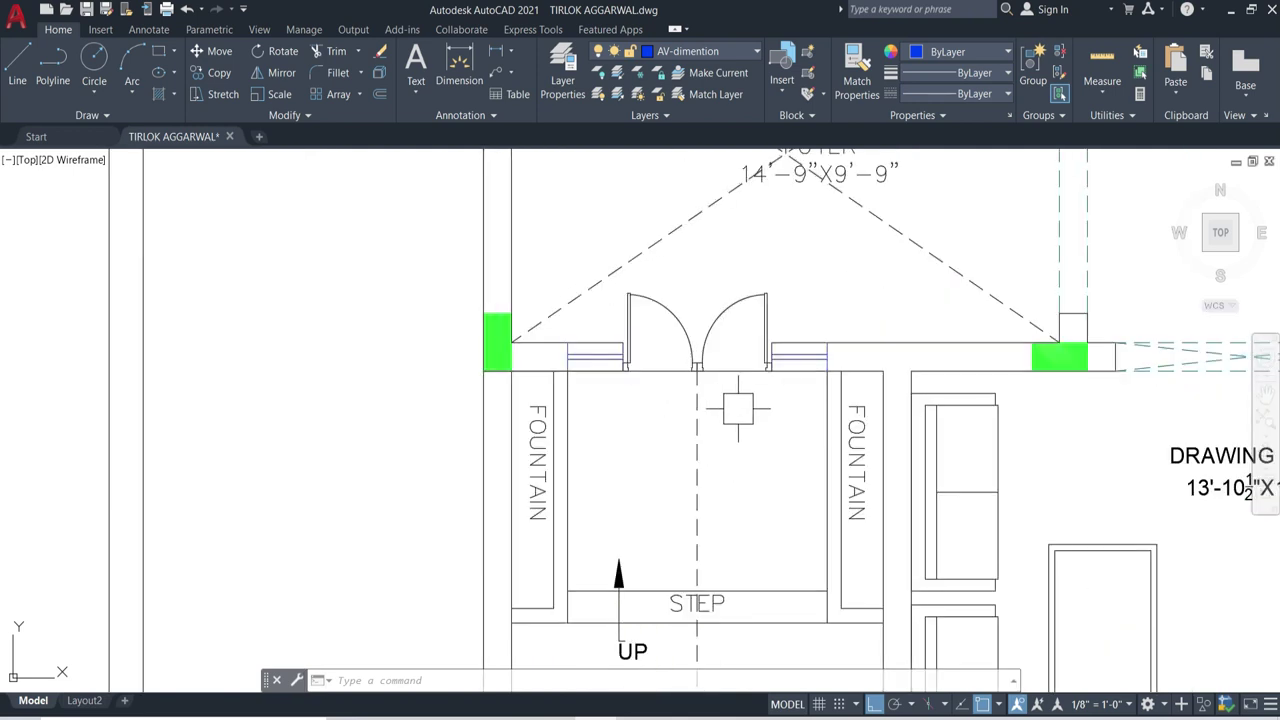
{"action": "scroll", "coordinate": [777, 508], "scroll_direction": "down", "scroll_amount": 2}
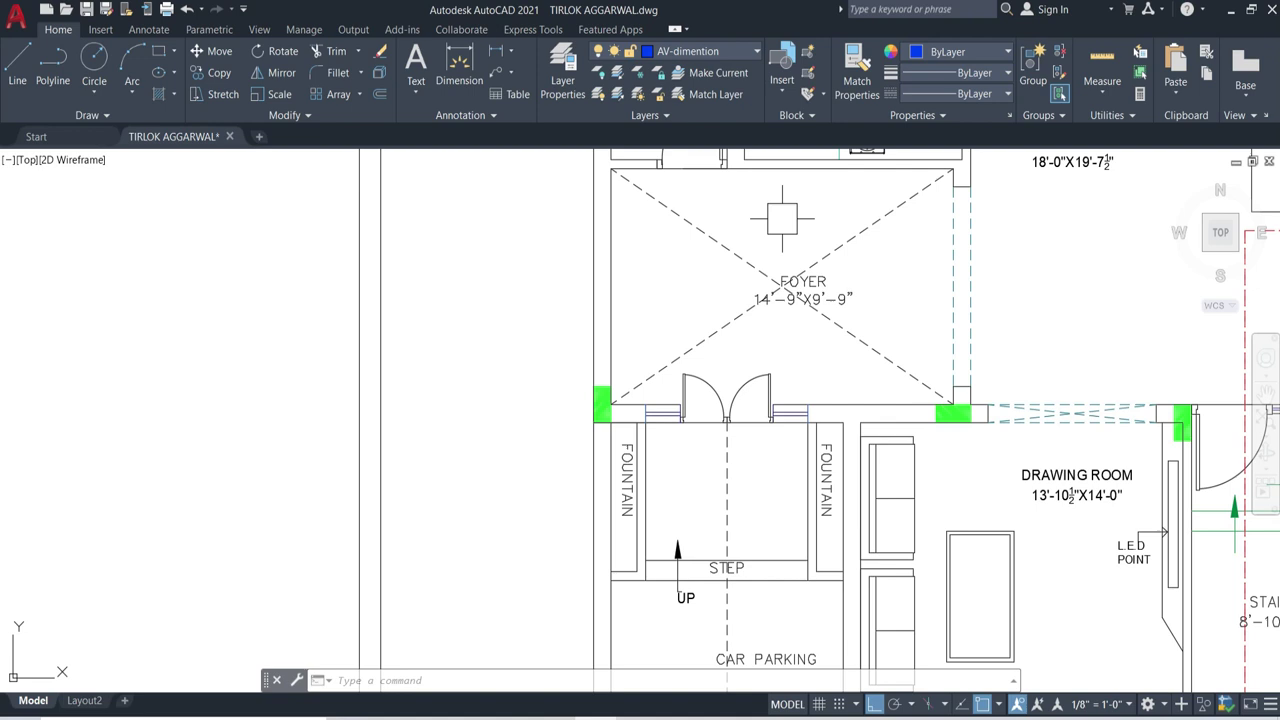
{"action": "scroll", "coordinate": [782, 218], "scroll_direction": "down", "scroll_amount": 3}
{"action": "scroll", "coordinate": [760, 340], "scroll_direction": "up", "scroll_amount": 3}
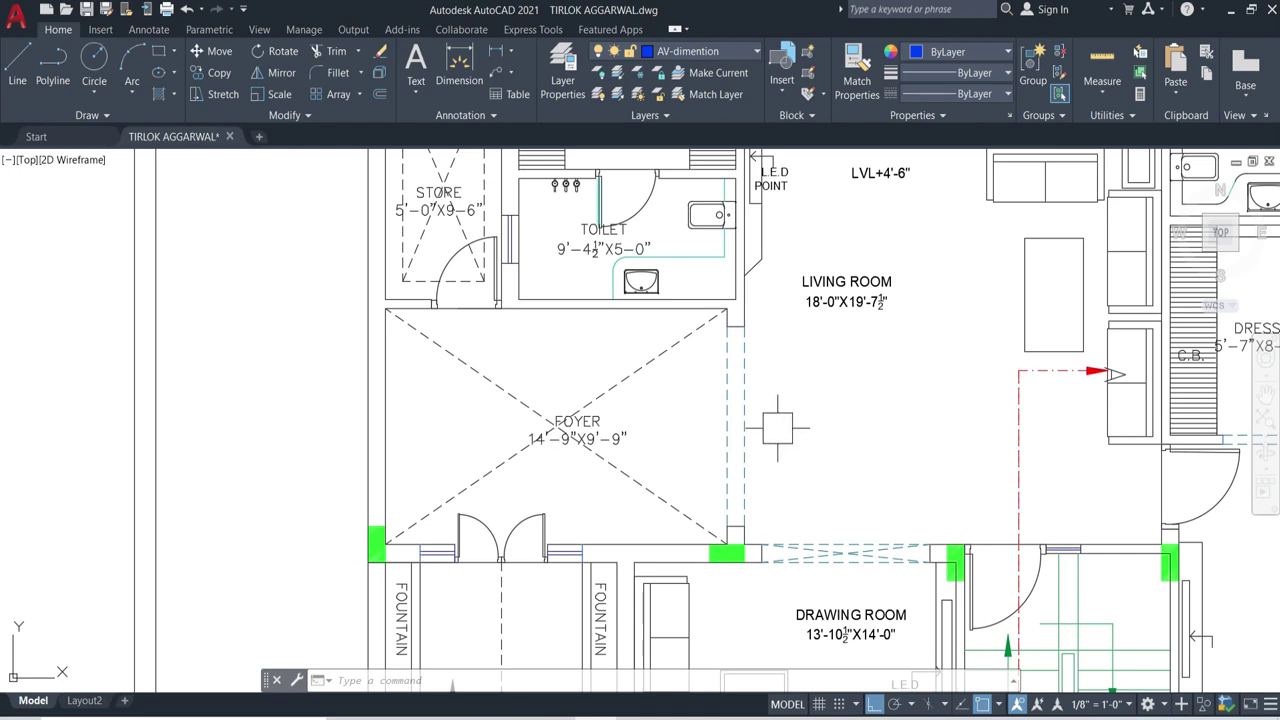
{"action": "scroll", "coordinate": [777, 428], "scroll_direction": "down", "scroll_amount": 3}
{"action": "scroll", "coordinate": [884, 320], "scroll_direction": "up", "scroll_amount": 3}
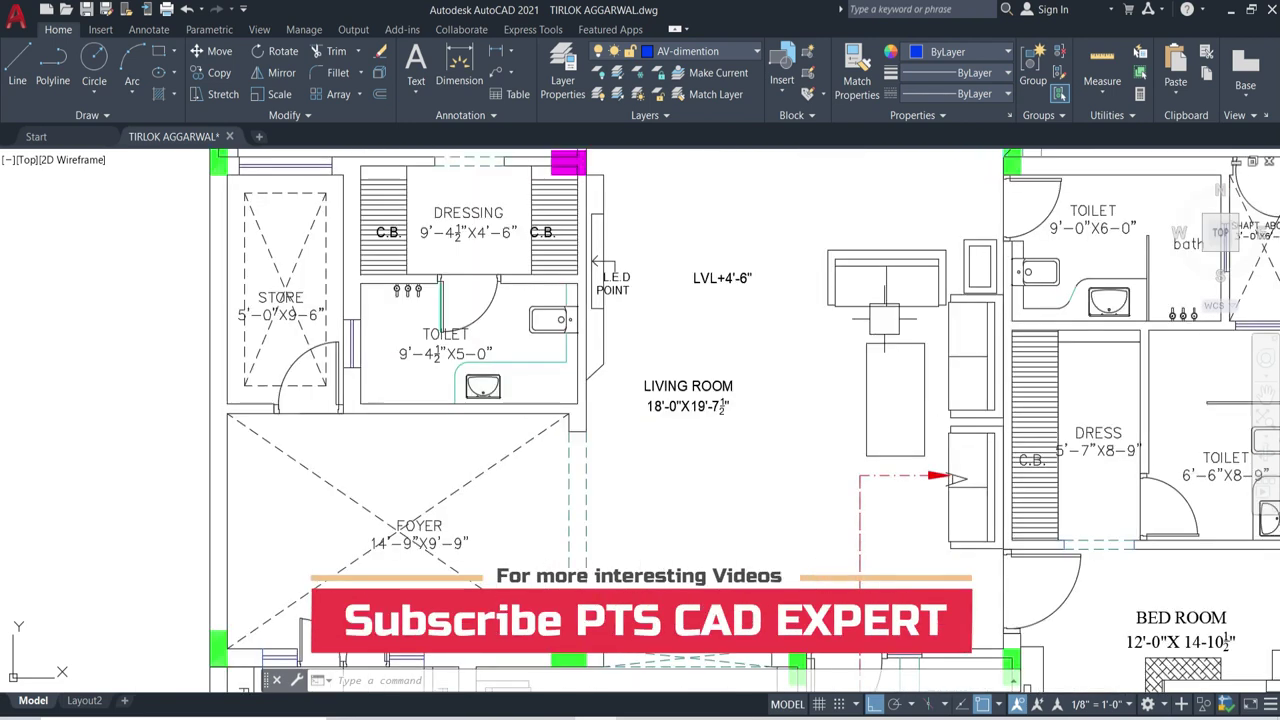
{"action": "scroll", "coordinate": [604, 556], "scroll_direction": "down", "scroll_amount": 3}
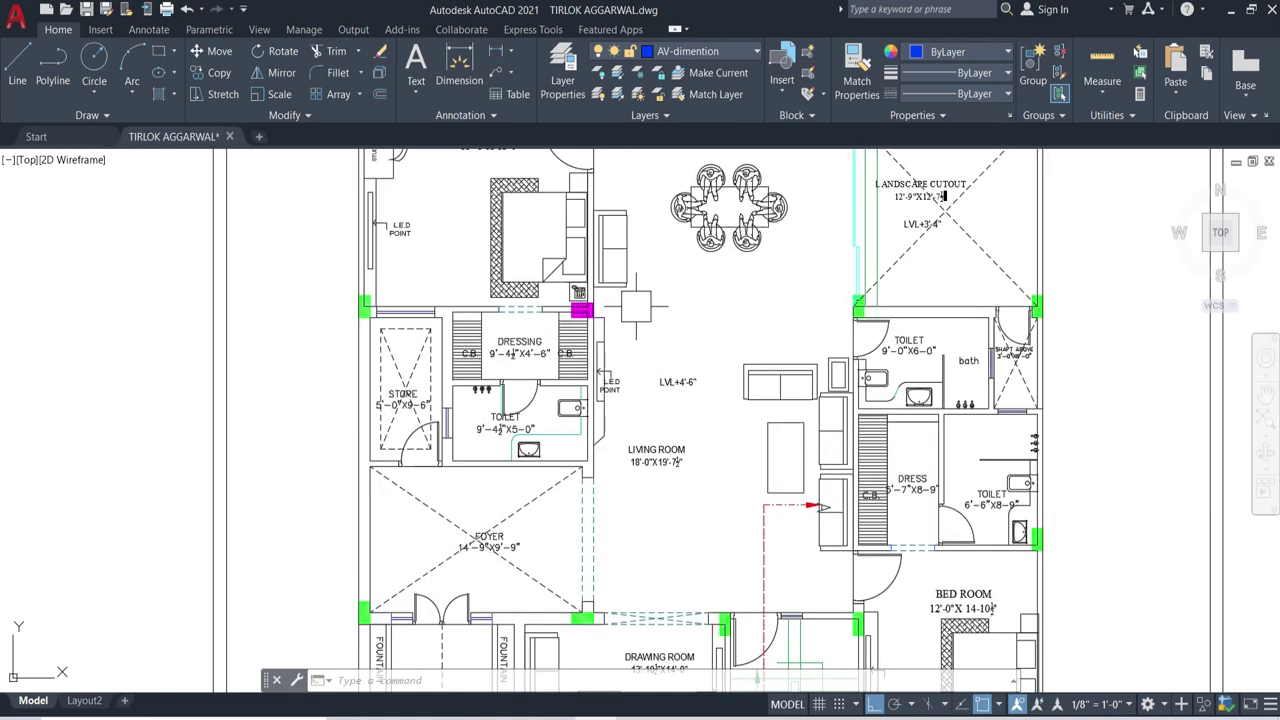
Pan up to the staircase and car parking and zoom in on them.
{"action": "middle_click_drag", "start_coordinate": [686, 306], "coordinate": [693, 187]}
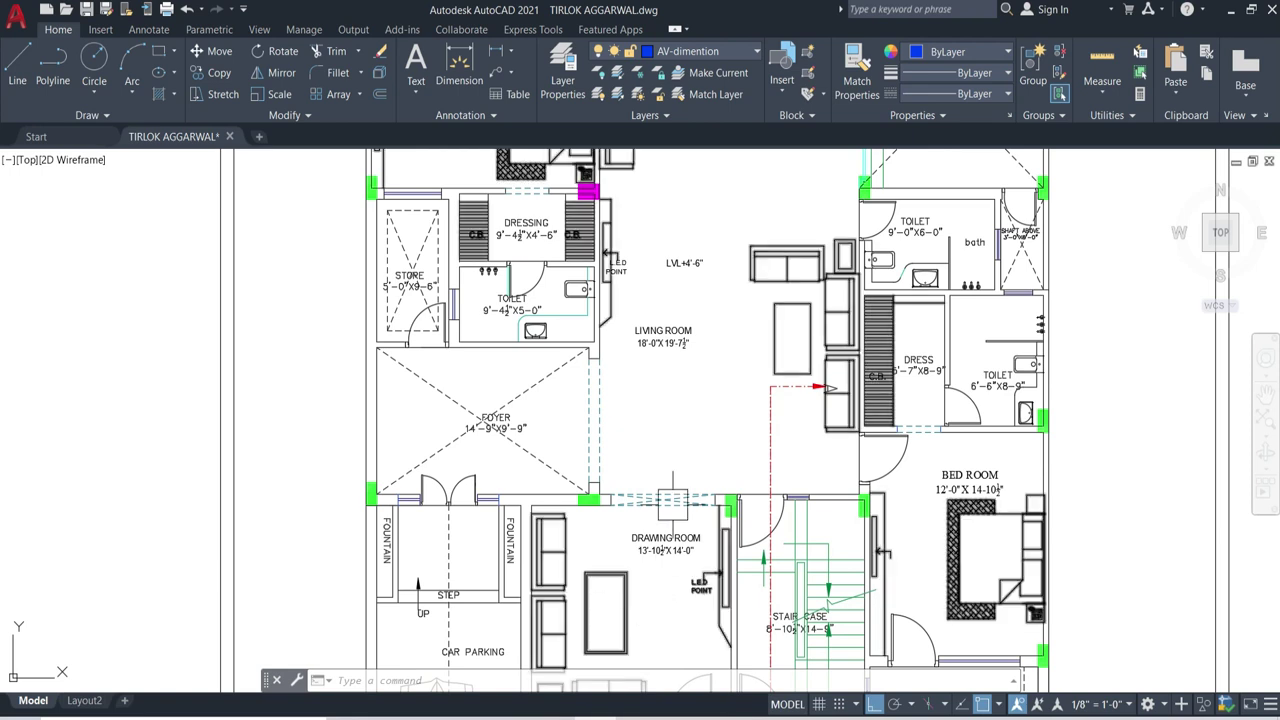
{"action": "scroll", "coordinate": [650, 440], "scroll_direction": "down", "scroll_amount": 2}
{"action": "scroll", "coordinate": [651, 540], "scroll_direction": "up", "scroll_amount": 3}
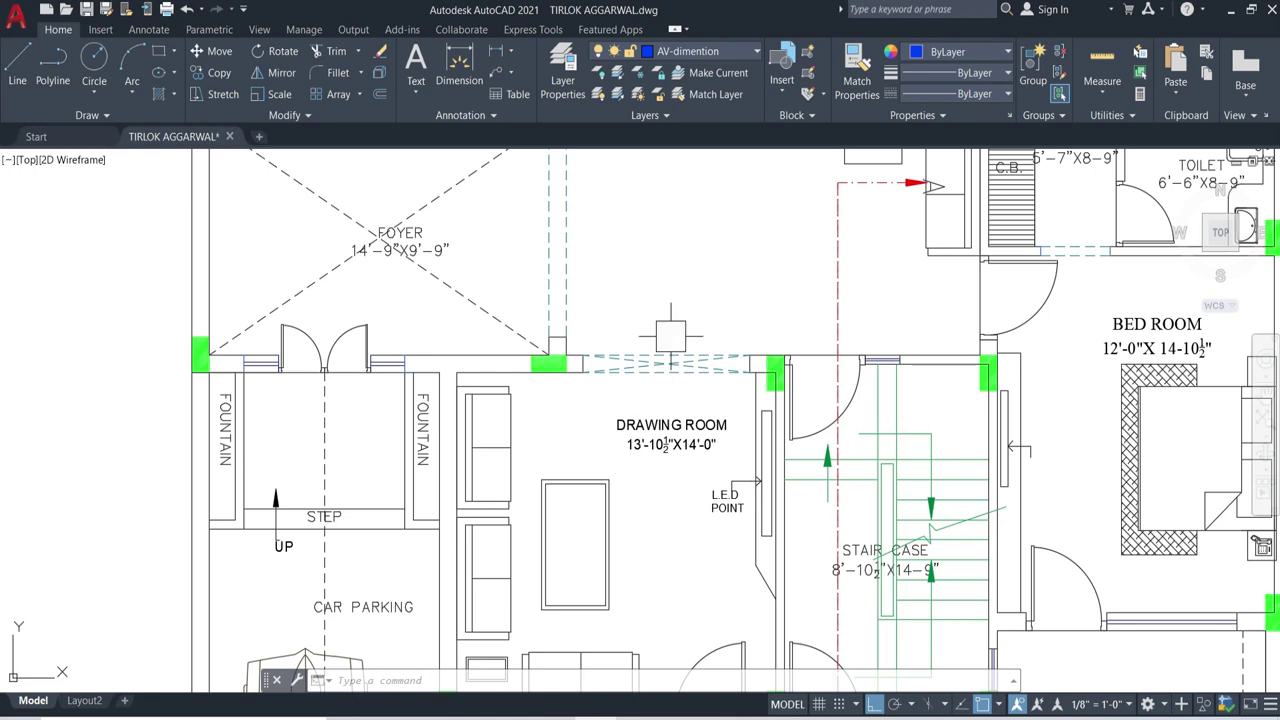
{"action": "scroll", "coordinate": [689, 271], "scroll_direction": "down", "scroll_amount": 3}
{"action": "scroll", "coordinate": [671, 511], "scroll_direction": "up", "scroll_amount": 3}
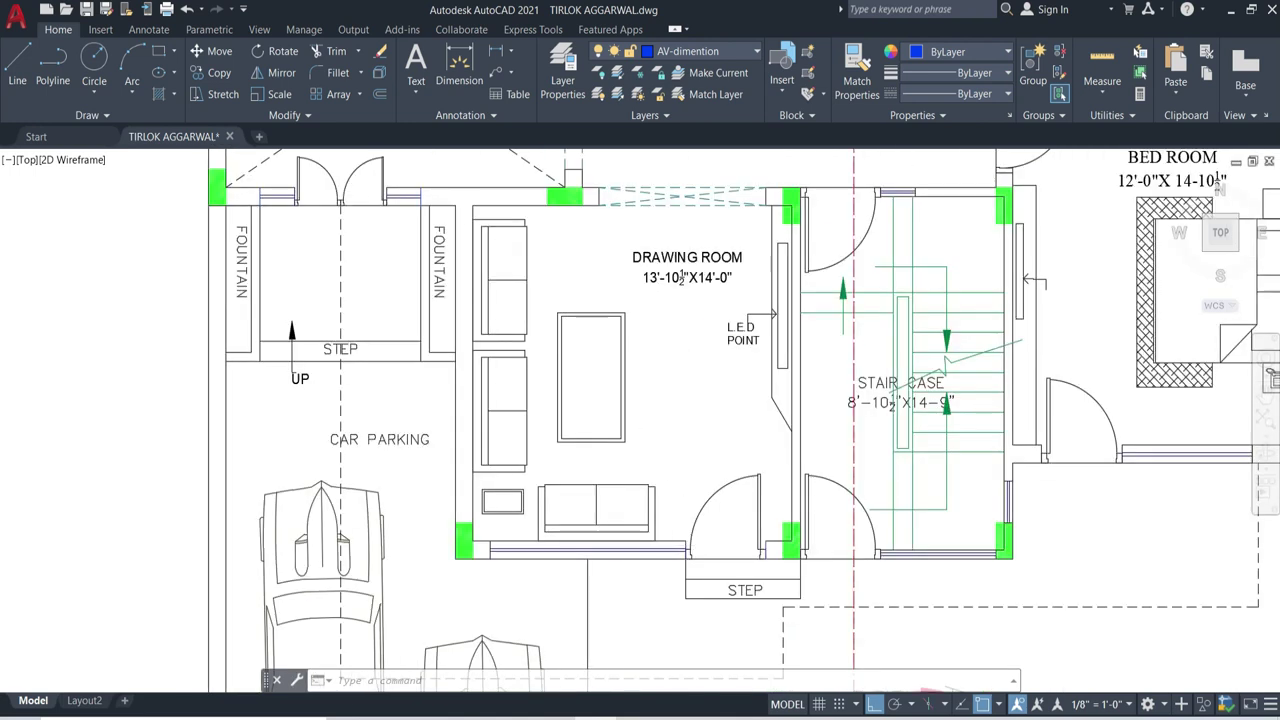
{"action": "scroll", "coordinate": [690, 410], "scroll_direction": "down", "scroll_amount": 2}
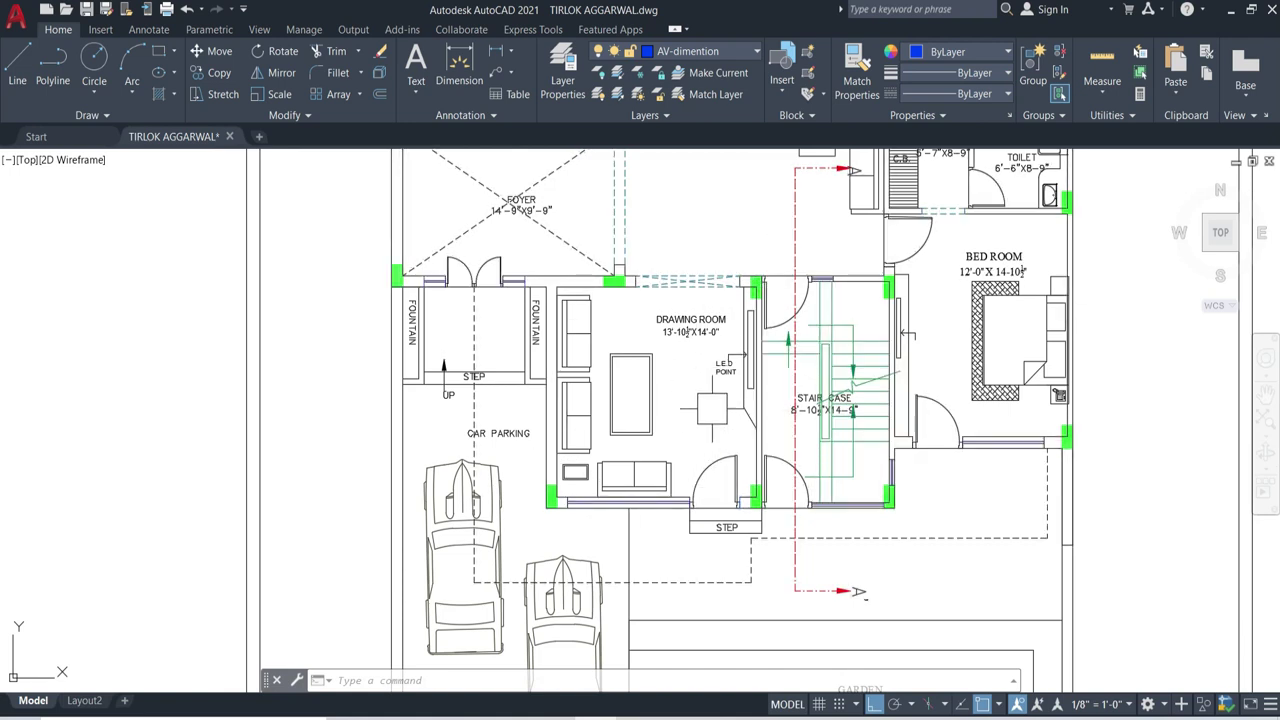
Pan down to the front garden, showing its inspection chamber and the drain lines.
{"action": "middle_click_drag", "start_coordinate": [712, 410], "coordinate": [688, 366]}
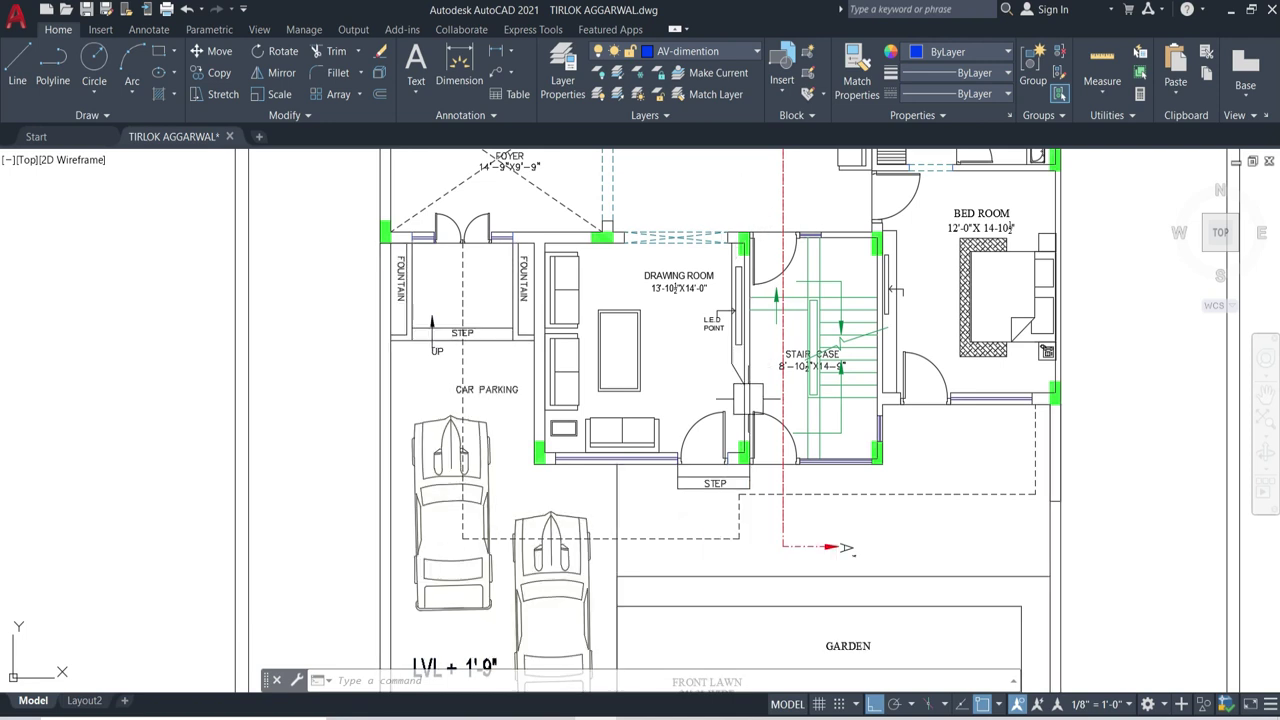
{"action": "scroll", "coordinate": [922, 352], "scroll_direction": "up", "scroll_amount": 2}
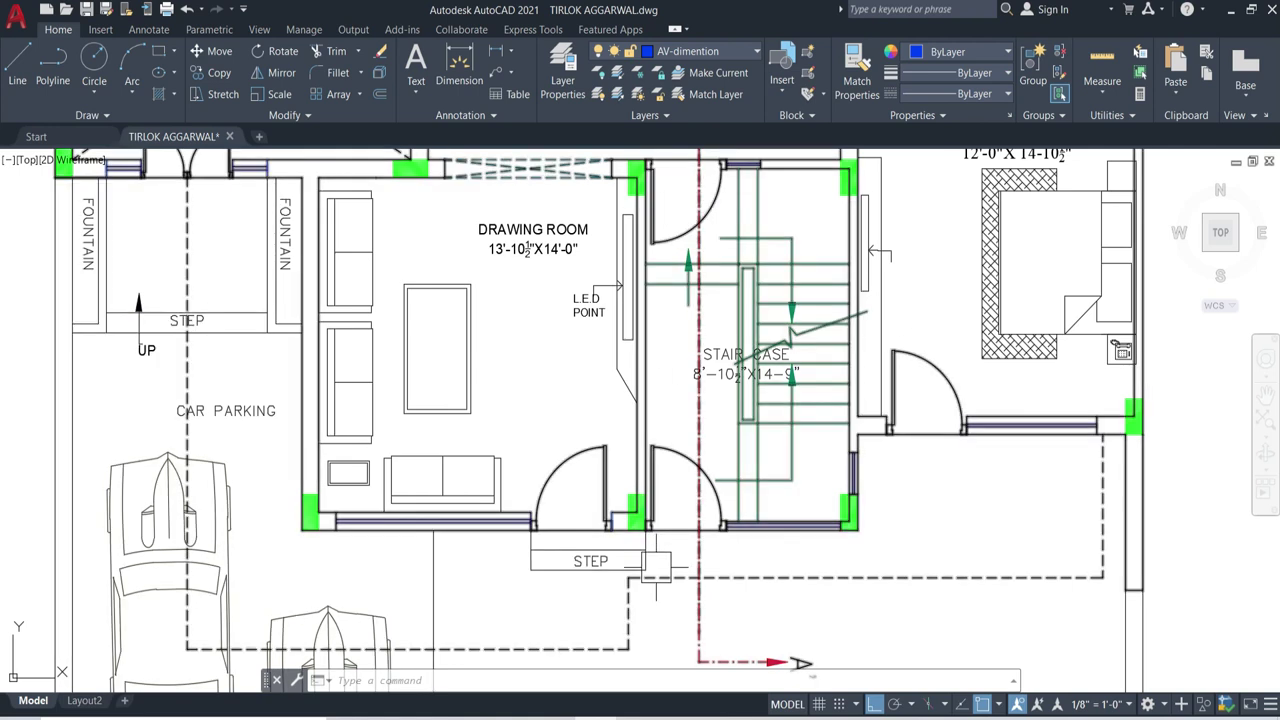
{"action": "scroll", "coordinate": [750, 397], "scroll_direction": "down", "scroll_amount": 2}
{"action": "scroll", "coordinate": [720, 355], "scroll_direction": "down", "scroll_amount": 2}
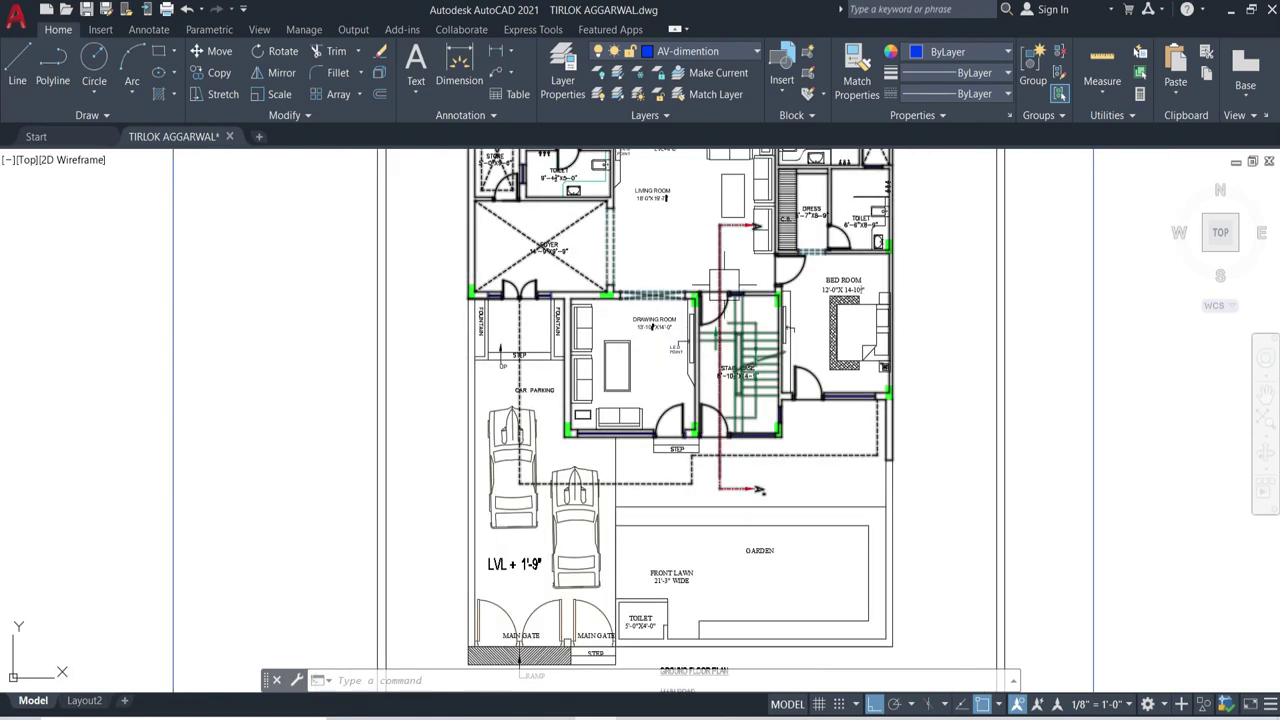
{"action": "scroll", "coordinate": [757, 488], "scroll_direction": "up", "scroll_amount": 2}
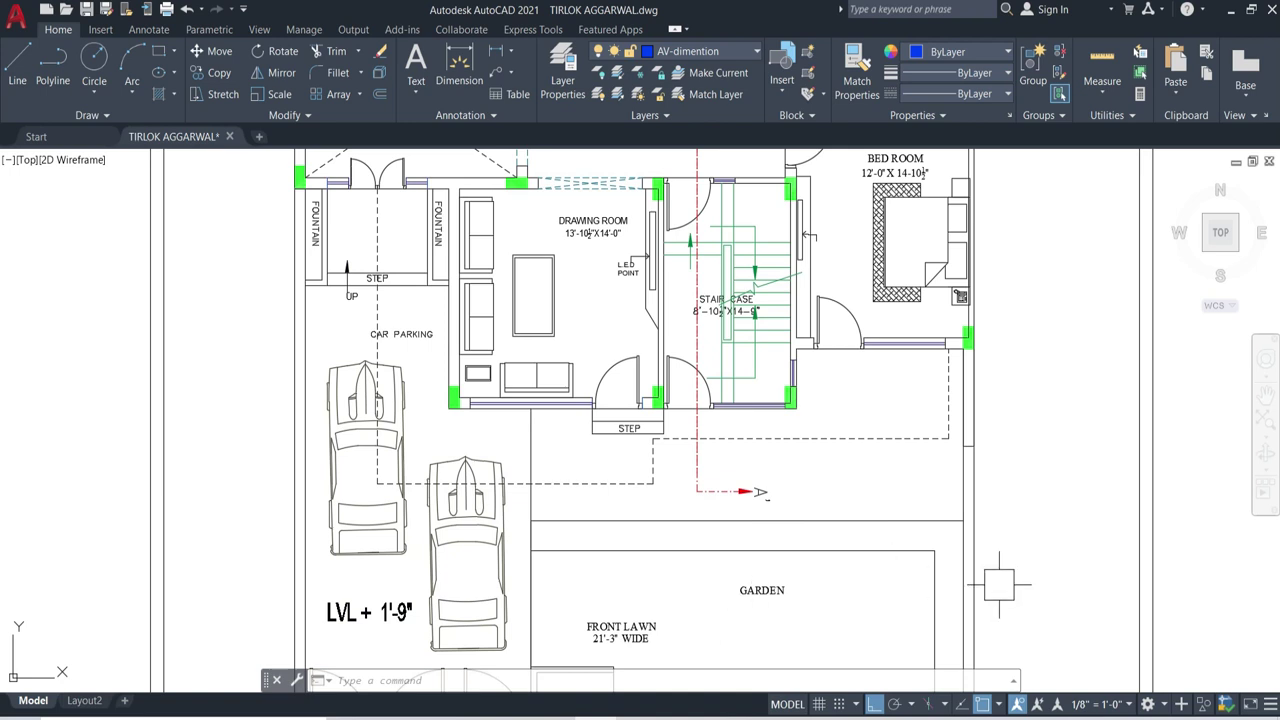
Pan to the foyer, living room and dress rooms and zoom in on them.
{"action": "middle_click_drag", "start_coordinate": [865, 490], "coordinate": [794, 625]}
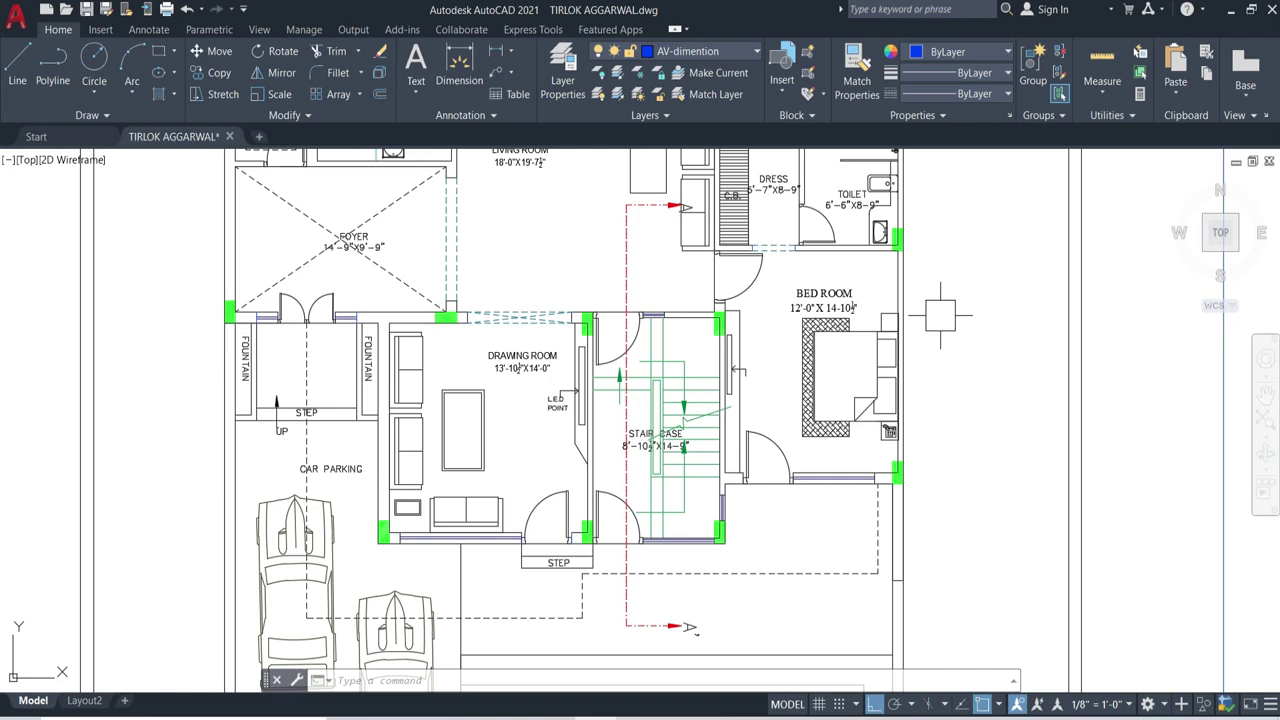
{"action": "scroll", "coordinate": [920, 420], "scroll_direction": "down", "scroll_amount": 2}
{"action": "scroll", "coordinate": [920, 420], "scroll_direction": "down", "scroll_amount": 2}
{"action": "scroll", "coordinate": [920, 420], "scroll_direction": "up", "scroll_amount": 2}
{"action": "scroll", "coordinate": [889, 261], "scroll_direction": "up", "scroll_amount": 2}
{"action": "scroll", "coordinate": [871, 230], "scroll_direction": "up", "scroll_amount": 2}
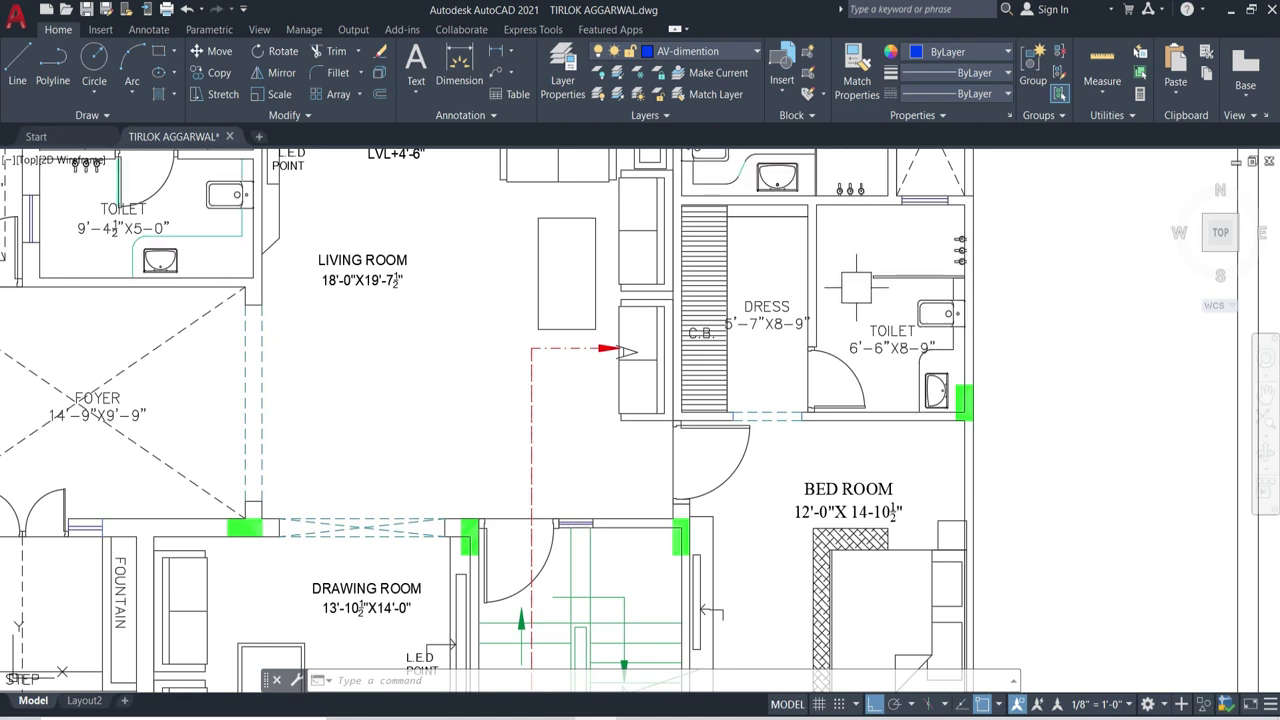
{"action": "scroll", "coordinate": [772, 267], "scroll_direction": "up", "scroll_amount": 2}
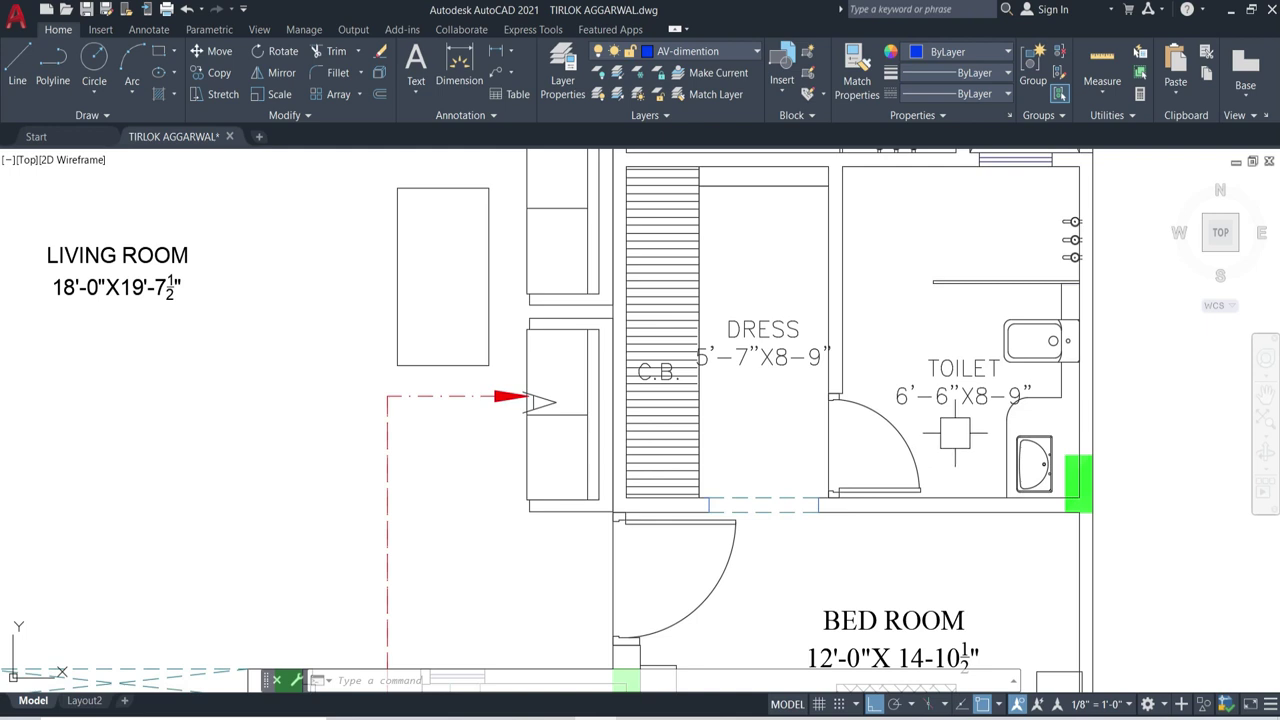
Close in on the dining area and the landscape cutout with its inspection chamber.
{"action": "scroll", "coordinate": [835, 649], "scroll_direction": "down", "scroll_amount": 2}
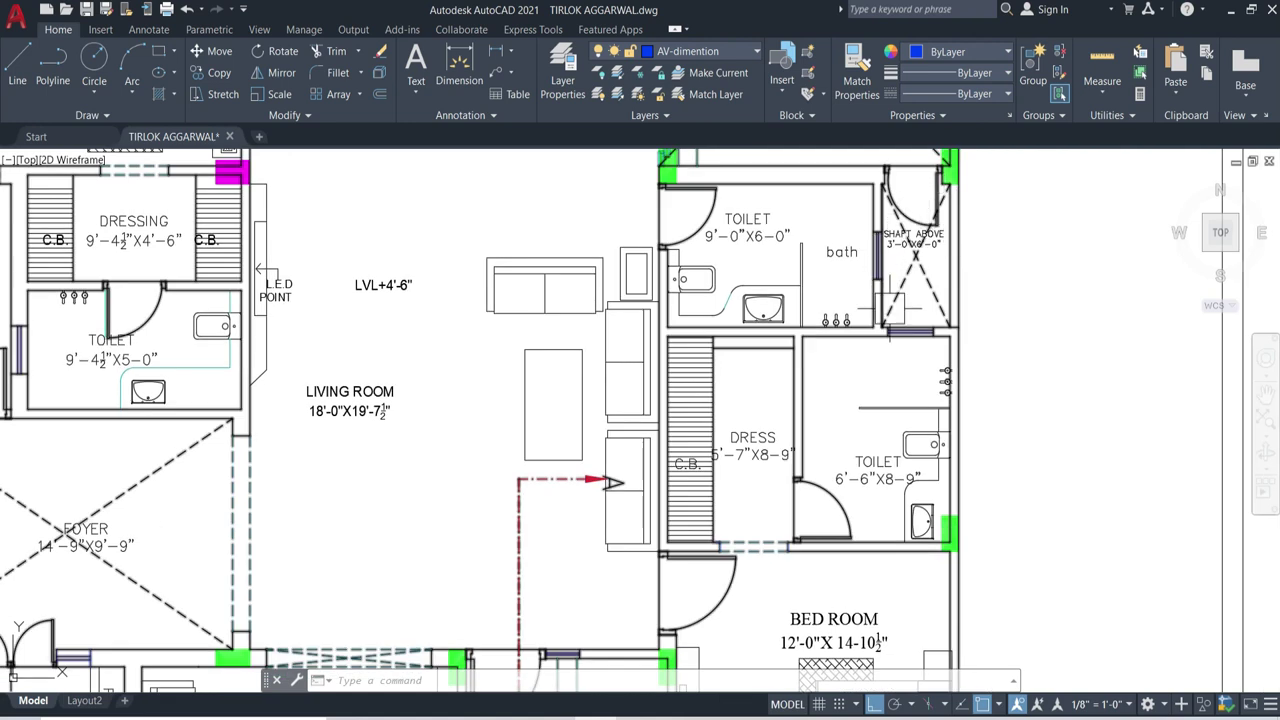
{"action": "scroll", "coordinate": [930, 205], "scroll_direction": "up", "scroll_amount": 2}
{"action": "scroll", "coordinate": [933, 205], "scroll_direction": "up", "scroll_amount": 2}
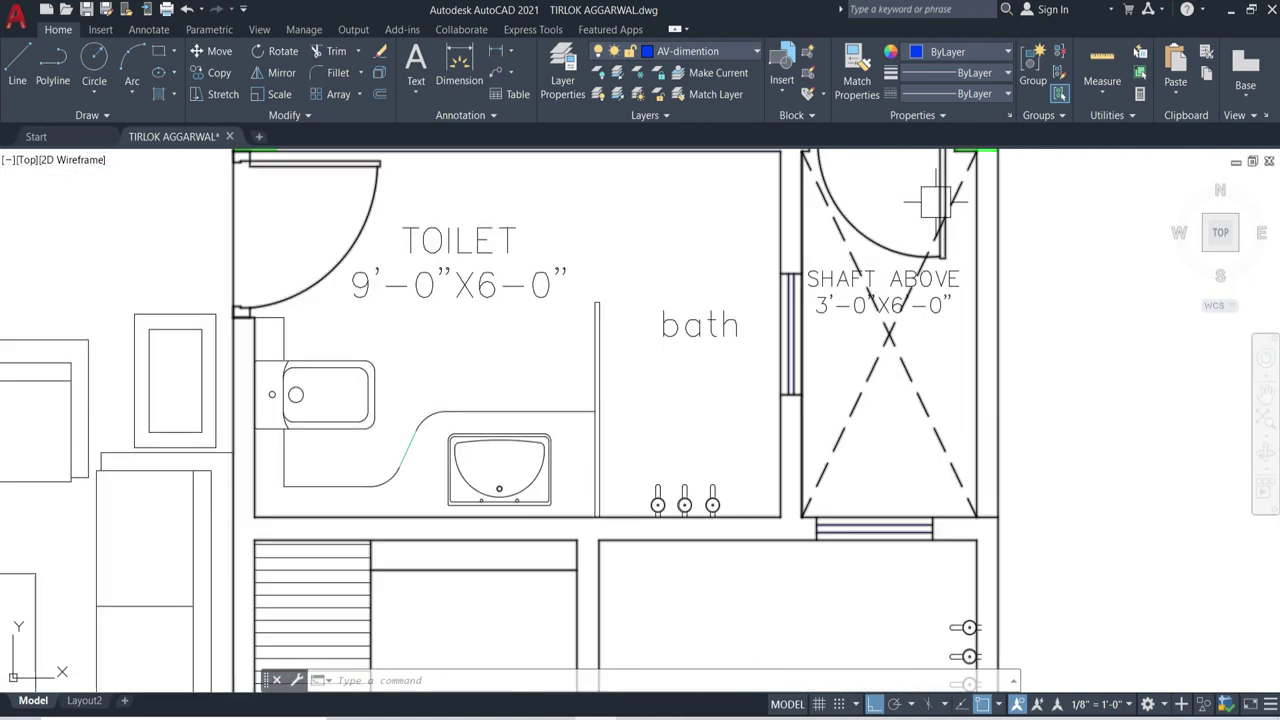
{"action": "scroll", "coordinate": [1041, 266], "scroll_direction": "down", "scroll_amount": 2}
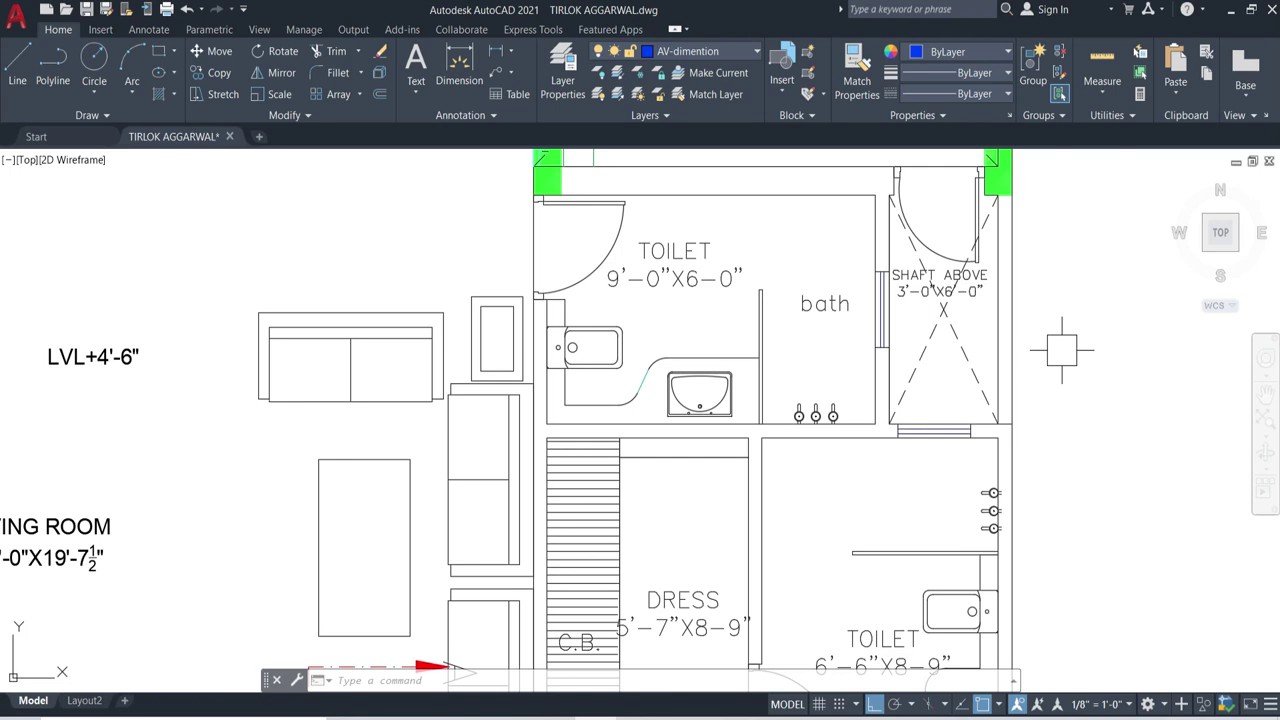
{"action": "scroll", "coordinate": [952, 540], "scroll_direction": "down", "scroll_amount": 5}
{"action": "scroll", "coordinate": [952, 540], "scroll_direction": "up", "scroll_amount": 3}
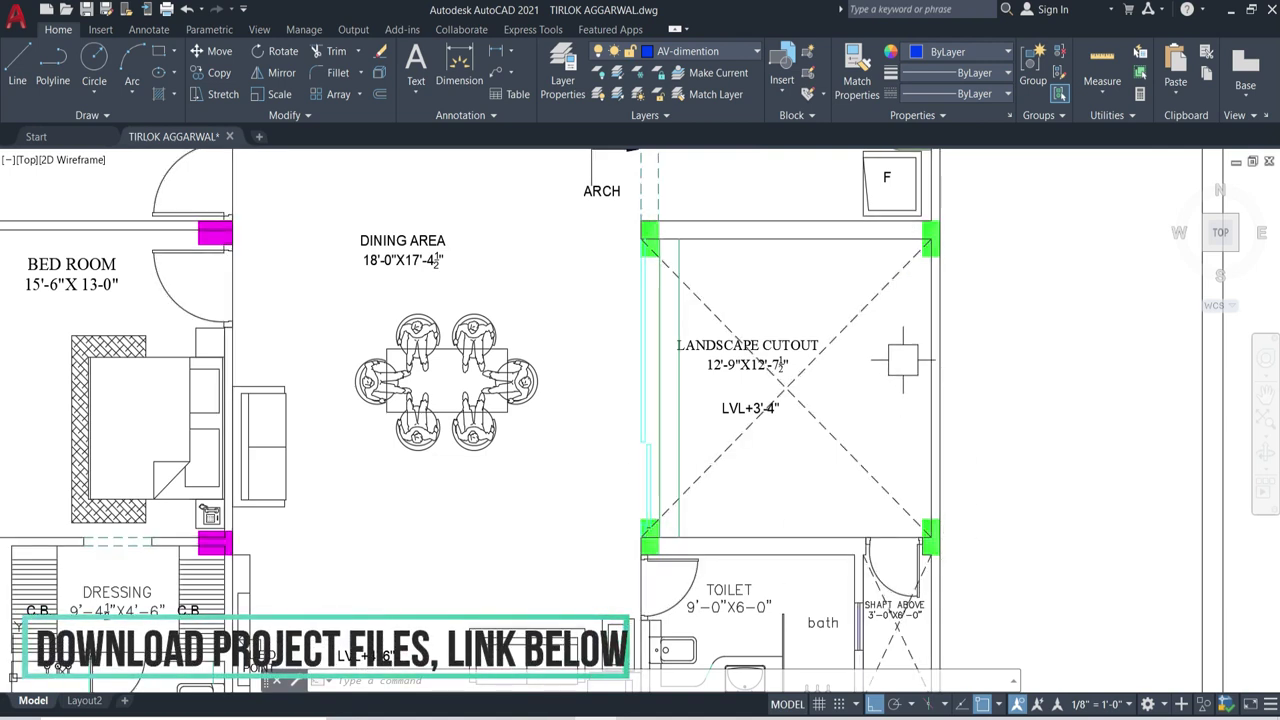
Zoom in on the kitchen and washing area at the top of the plan.
{"action": "scroll", "coordinate": [460, 362], "scroll_direction": "down", "scroll_amount": 2}
{"action": "scroll", "coordinate": [609, 181], "scroll_direction": "up", "scroll_amount": 4}
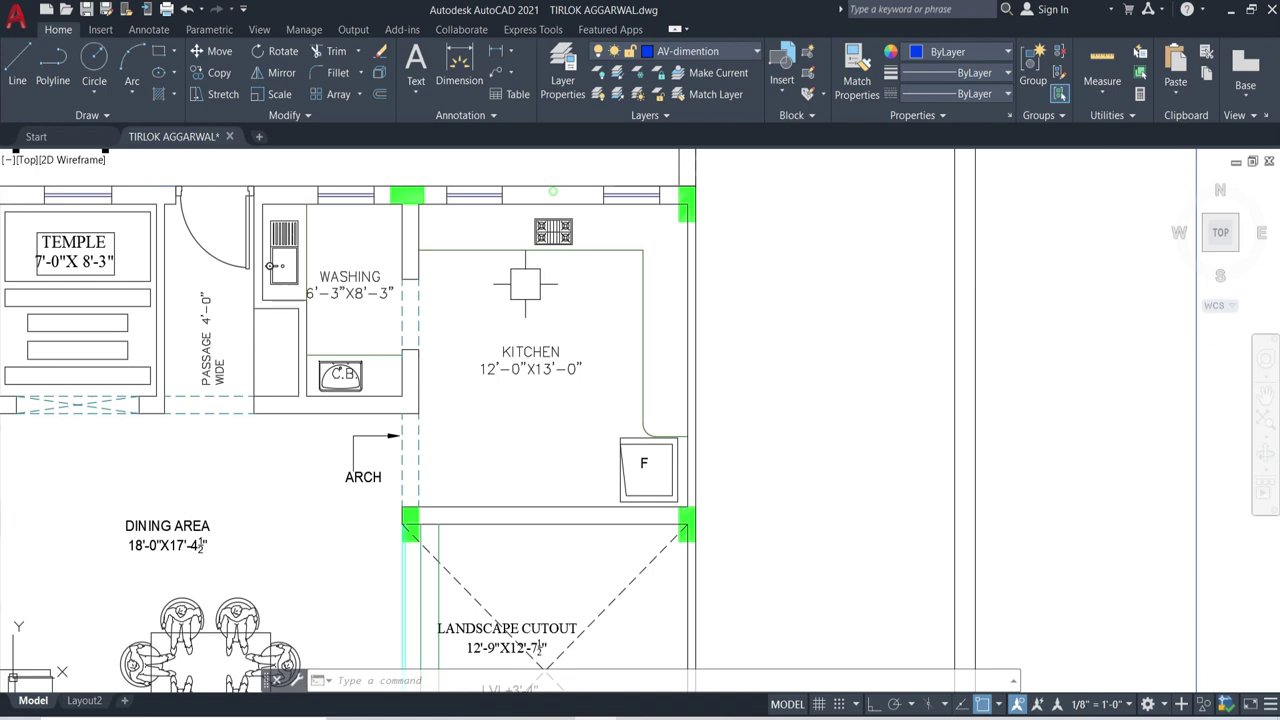
{"action": "scroll", "coordinate": [421, 243], "scroll_direction": "up", "scroll_amount": 1}
{"action": "scroll", "coordinate": [380, 470], "scroll_direction": "up", "scroll_amount": 3}
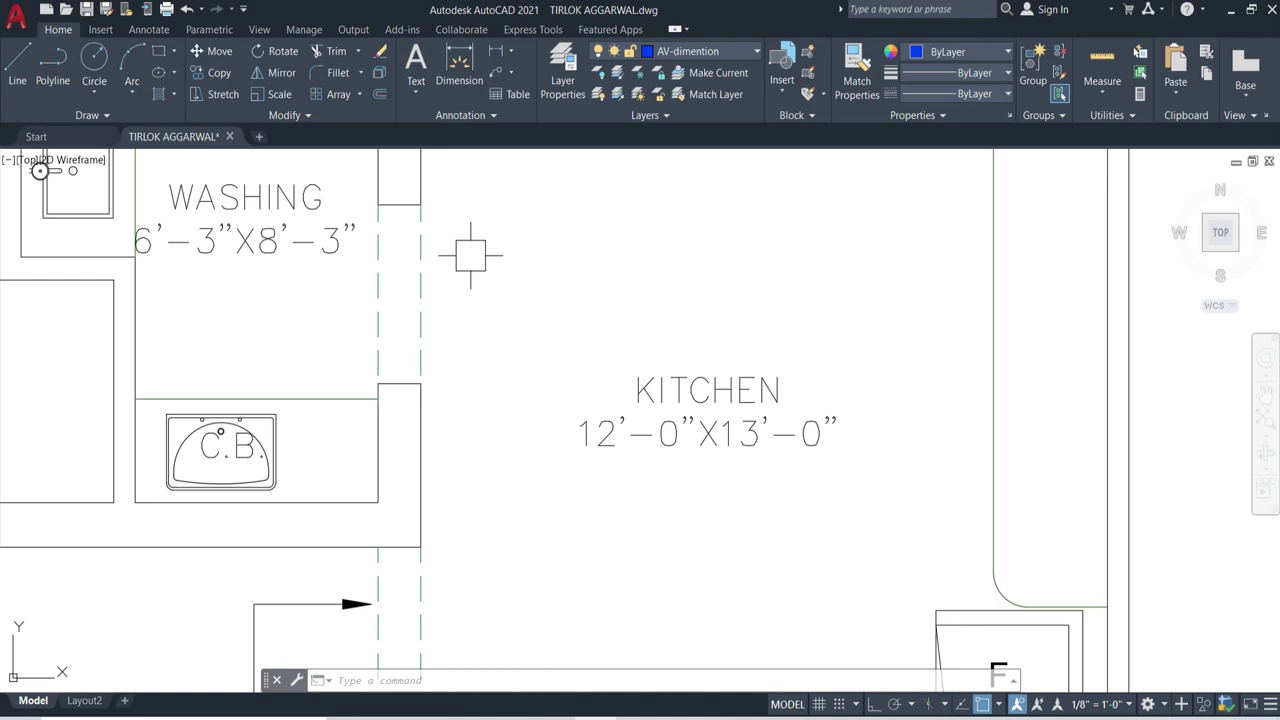
{"action": "scroll", "coordinate": [700, 380], "scroll_direction": "down", "scroll_amount": 5}
{"action": "scroll", "coordinate": [540, 245], "scroll_direction": "up", "scroll_amount": 2}
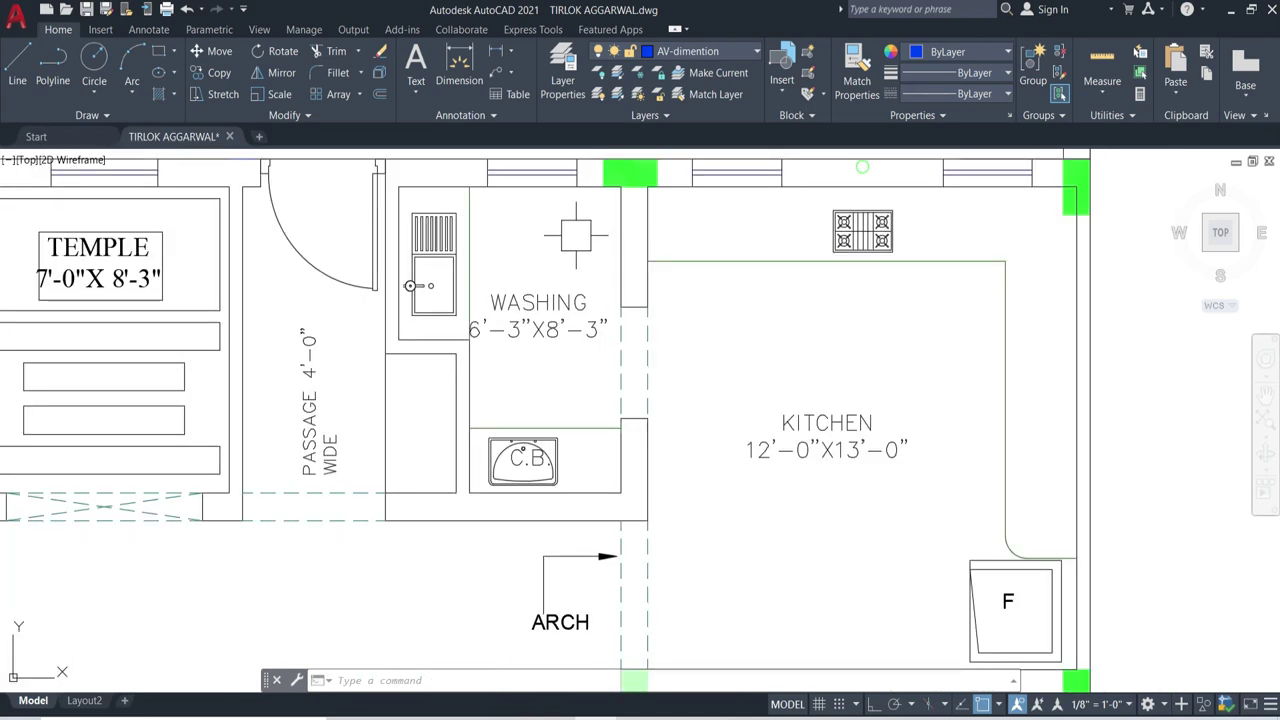
{"action": "scroll", "coordinate": [772, 298], "scroll_direction": "down", "scroll_amount": 2}
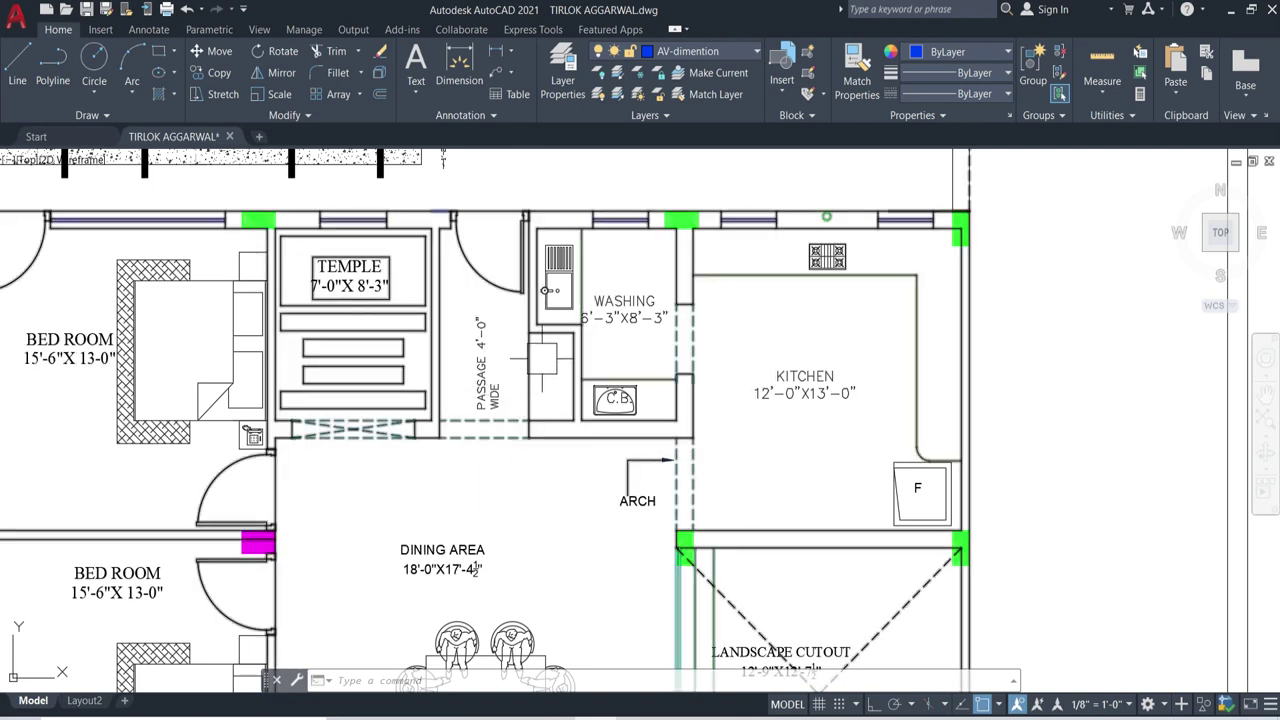
Zoom out to show the temple, passage, bedroom and the 12'-3" rear open area.
{"action": "scroll", "coordinate": [600, 378], "scroll_direction": "down", "scroll_amount": 3}
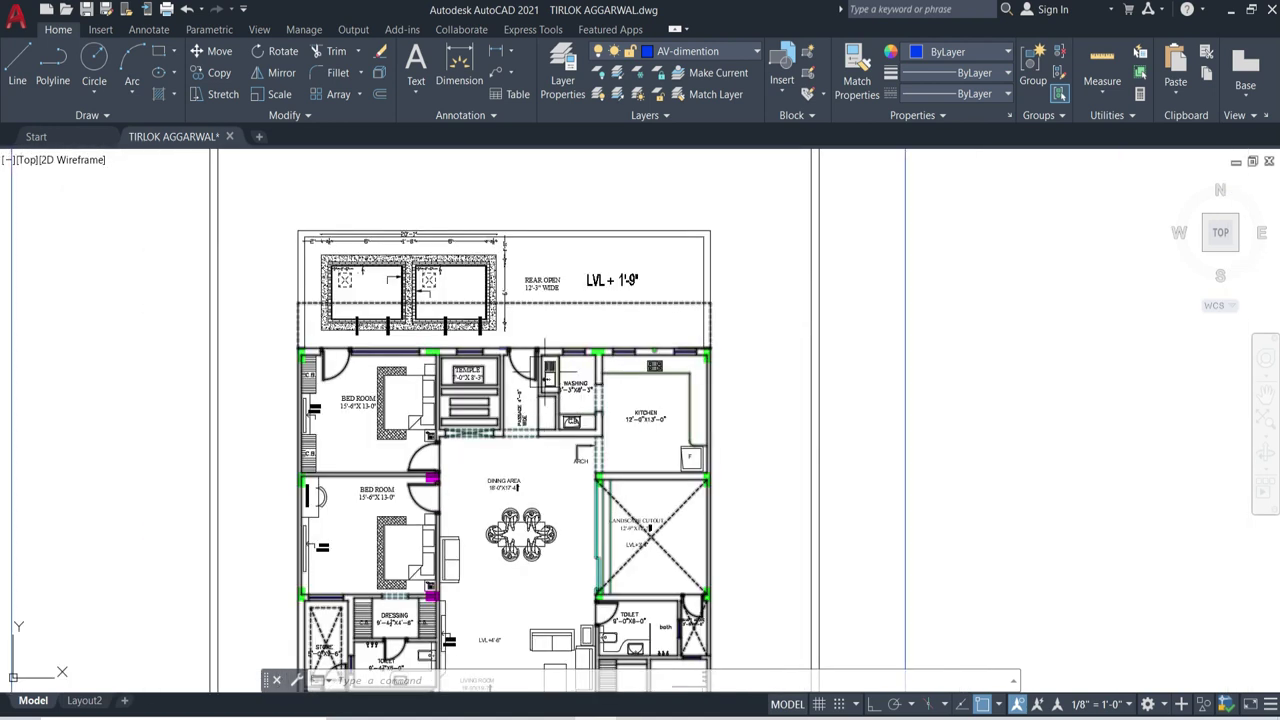
{"action": "scroll", "coordinate": [548, 320], "scroll_direction": "up", "scroll_amount": 2}
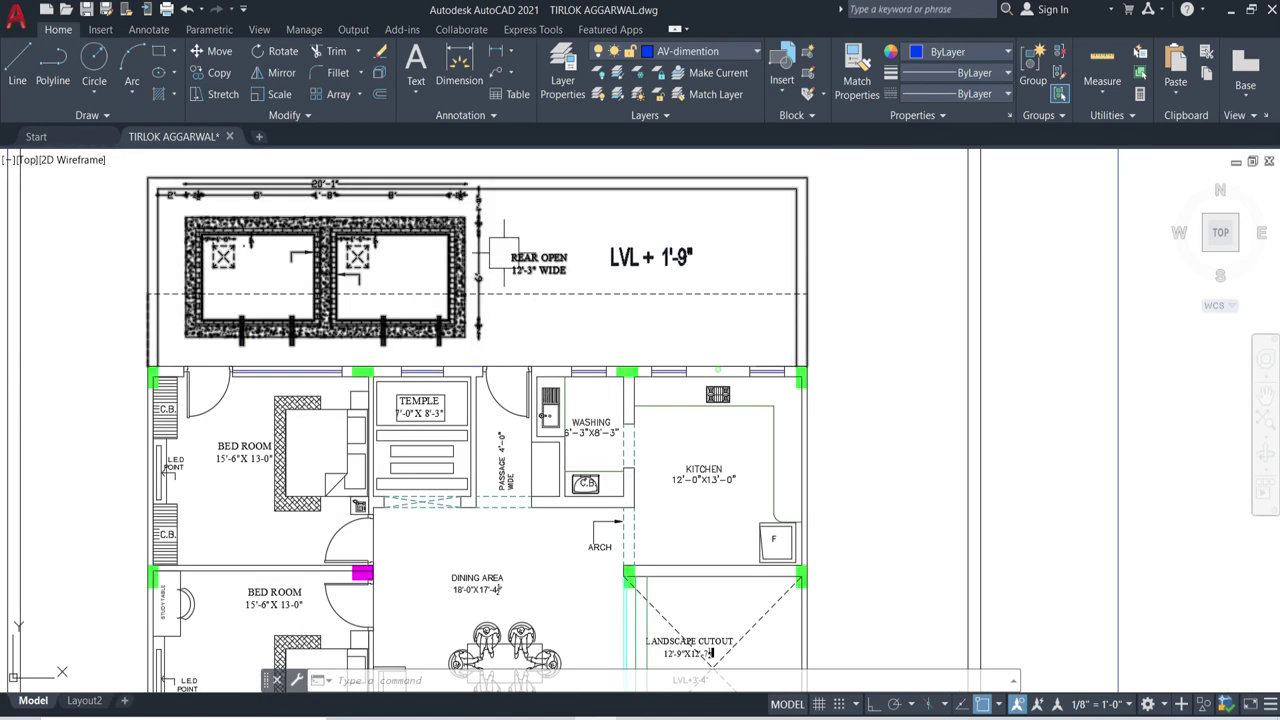
{"action": "scroll", "coordinate": [515, 276], "scroll_direction": "up", "scroll_amount": 2}
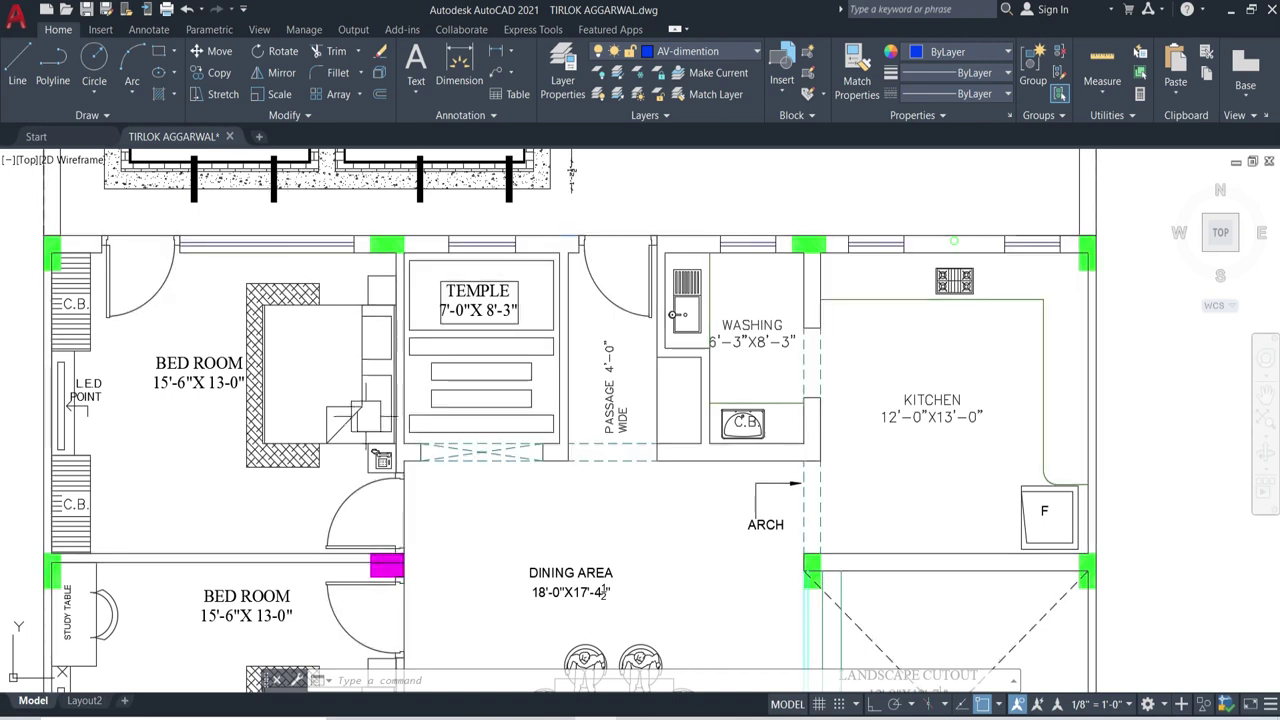
{"action": "scroll", "coordinate": [428, 265], "scroll_direction": "down", "scroll_amount": 3}
{"action": "scroll", "coordinate": [250, 390], "scroll_direction": "up", "scroll_amount": 3}
Pan down and zoom in on the second bedroom, dressing, store and toilet.
{"action": "scroll", "coordinate": [311, 425], "scroll_direction": "down", "scroll_amount": 2}
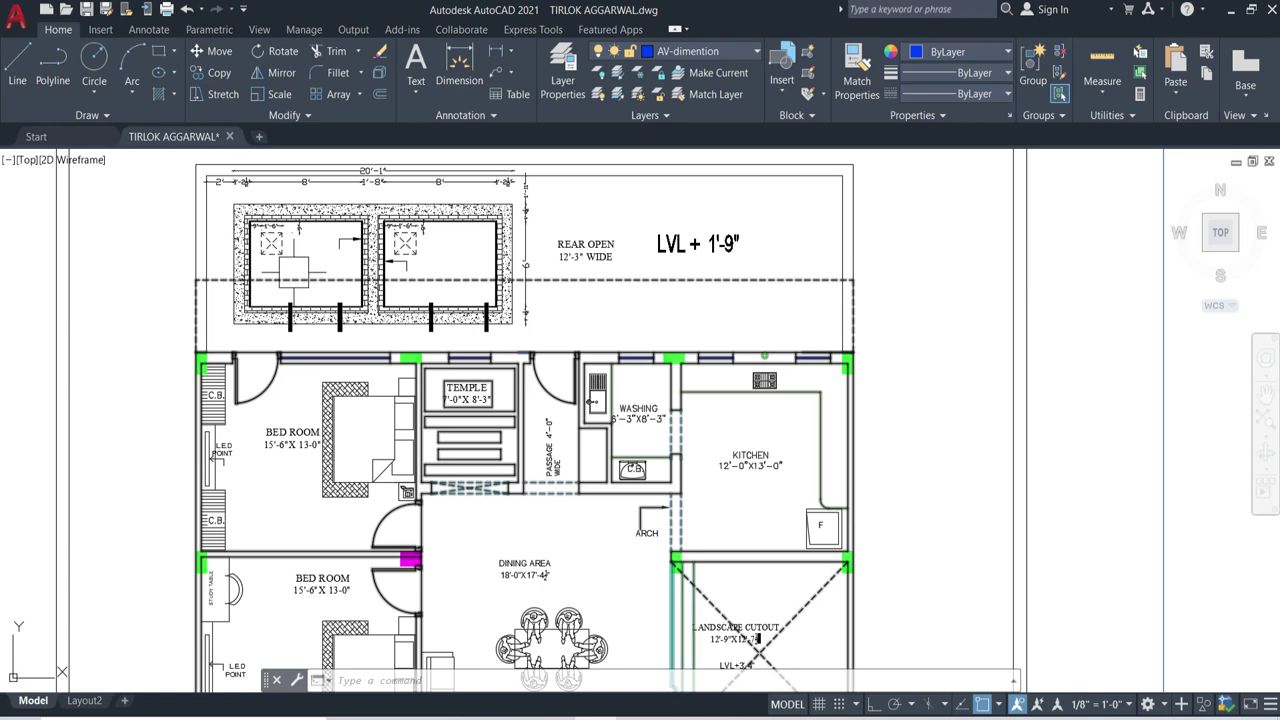
{"action": "middle_click_drag", "start_coordinate": [364, 552], "coordinate": [481, 327]}
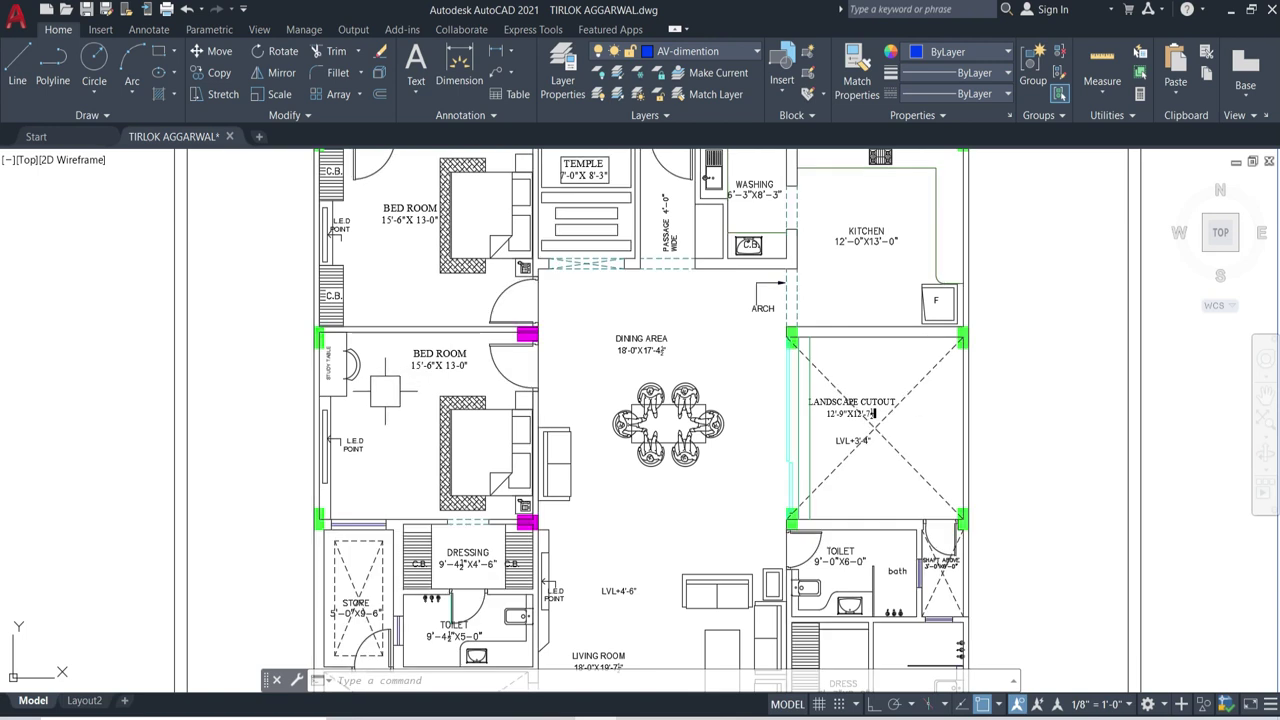
{"action": "scroll", "coordinate": [384, 390], "scroll_direction": "up", "scroll_amount": 2}
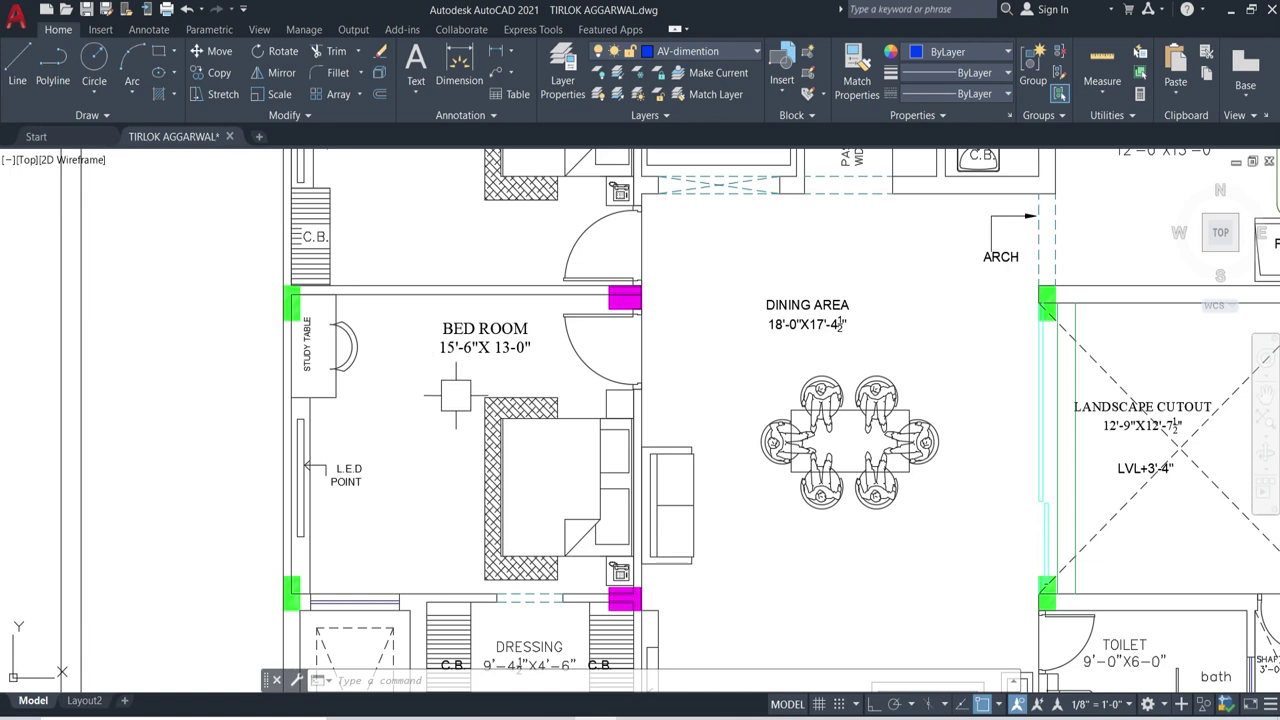
{"action": "scroll", "coordinate": [448, 376], "scroll_direction": "down", "scroll_amount": 2}
{"action": "scroll", "coordinate": [499, 611], "scroll_direction": "up", "scroll_amount": 2}
{"action": "scroll", "coordinate": [529, 470], "scroll_direction": "down", "scroll_amount": 2}
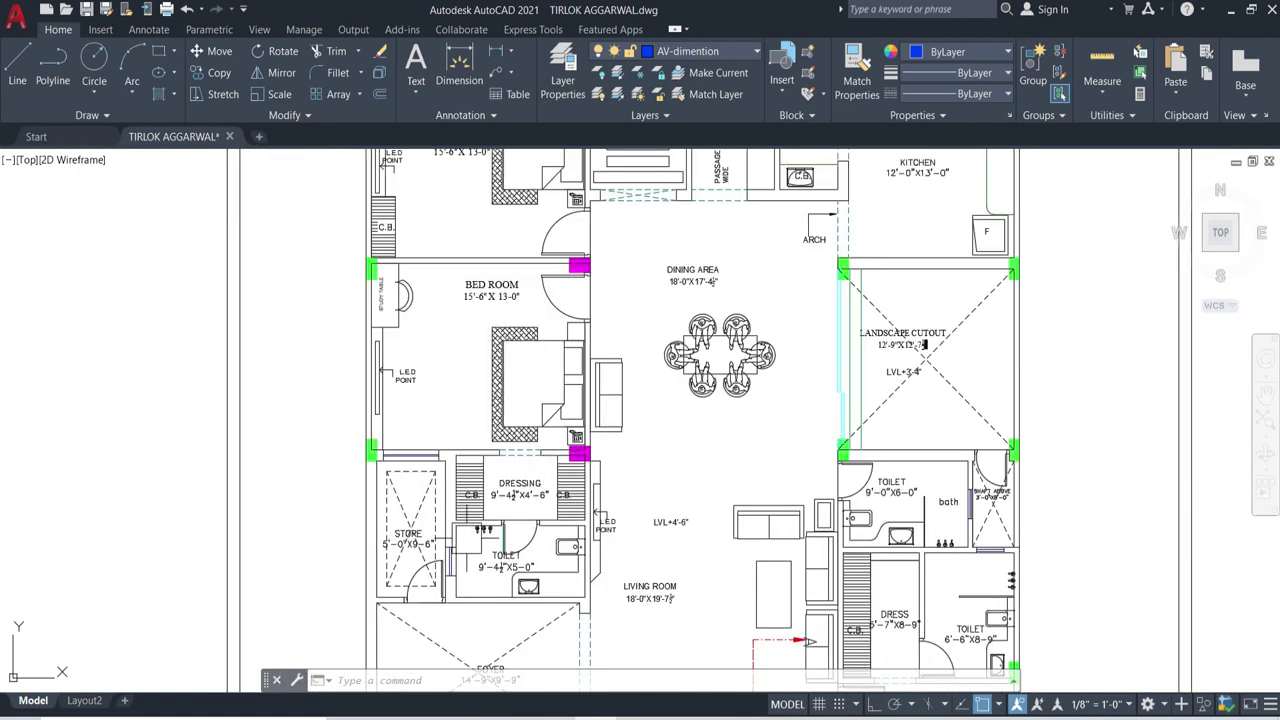
{"action": "scroll", "coordinate": [589, 553], "scroll_direction": "up", "scroll_amount": 2}
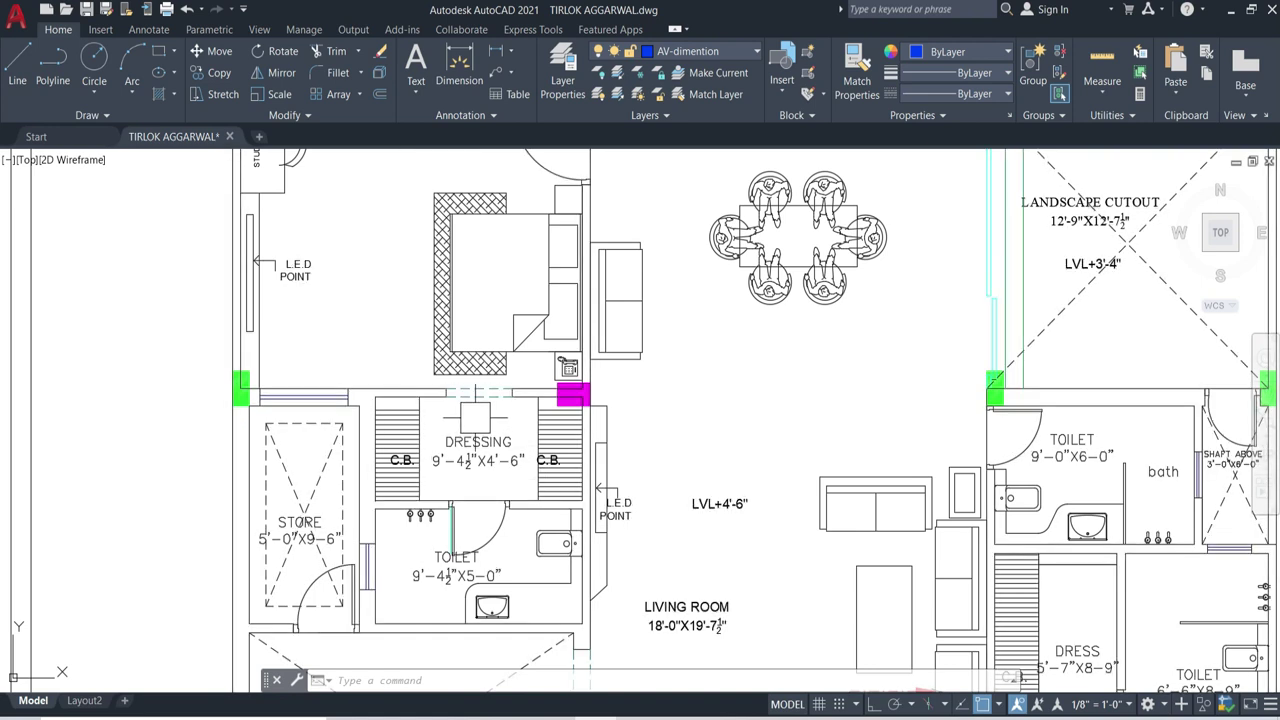
Zoom out until three full plan sheets sit side by side.
{"action": "scroll", "coordinate": [462, 472], "scroll_direction": "up", "scroll_amount": 2}
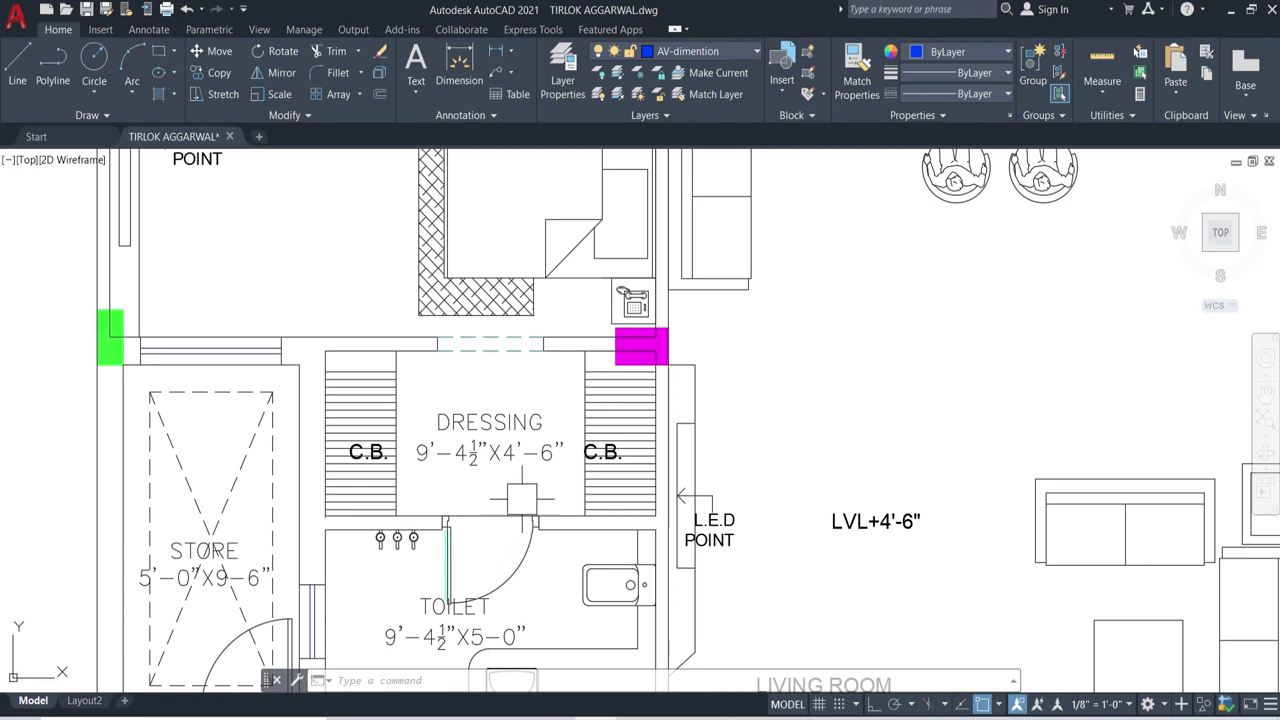
{"action": "scroll", "coordinate": [474, 553], "scroll_direction": "down", "scroll_amount": 2}
{"action": "scroll", "coordinate": [500, 640], "scroll_direction": "up", "scroll_amount": 2}
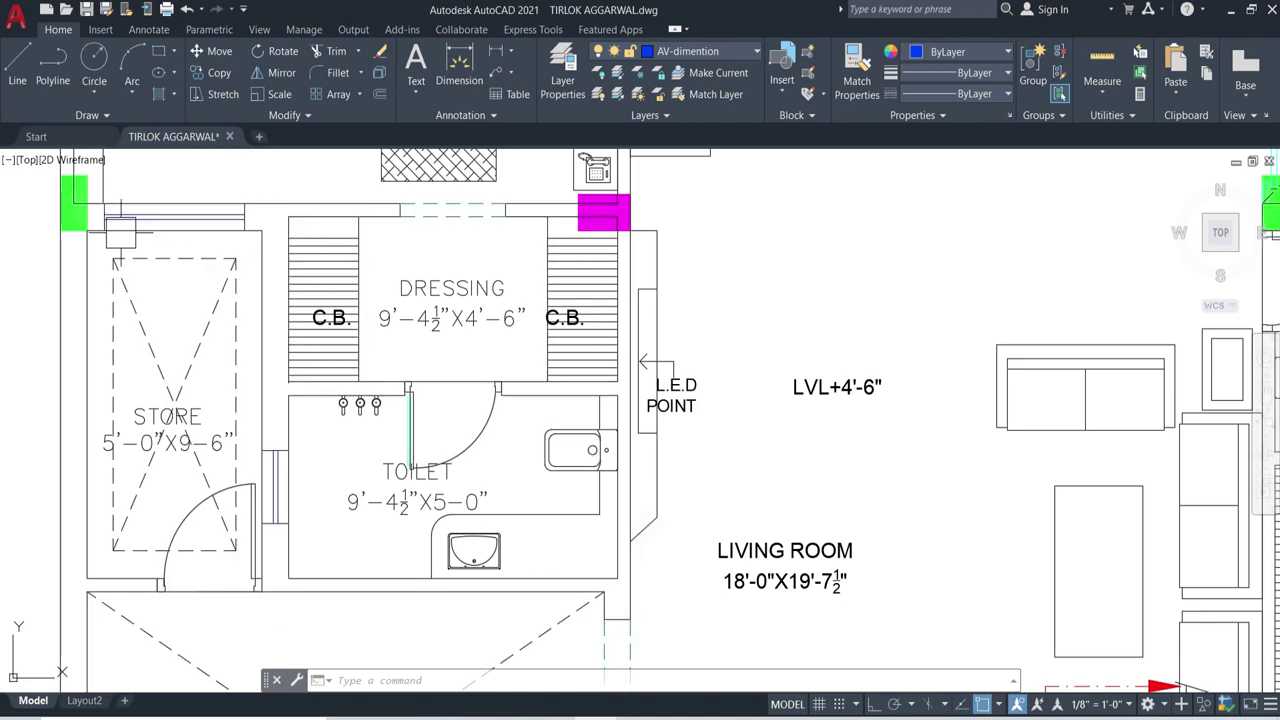
{"action": "scroll", "coordinate": [430, 375], "scroll_direction": "down", "scroll_amount": 2}
{"action": "scroll", "coordinate": [304, 466], "scroll_direction": "up", "scroll_amount": 2}
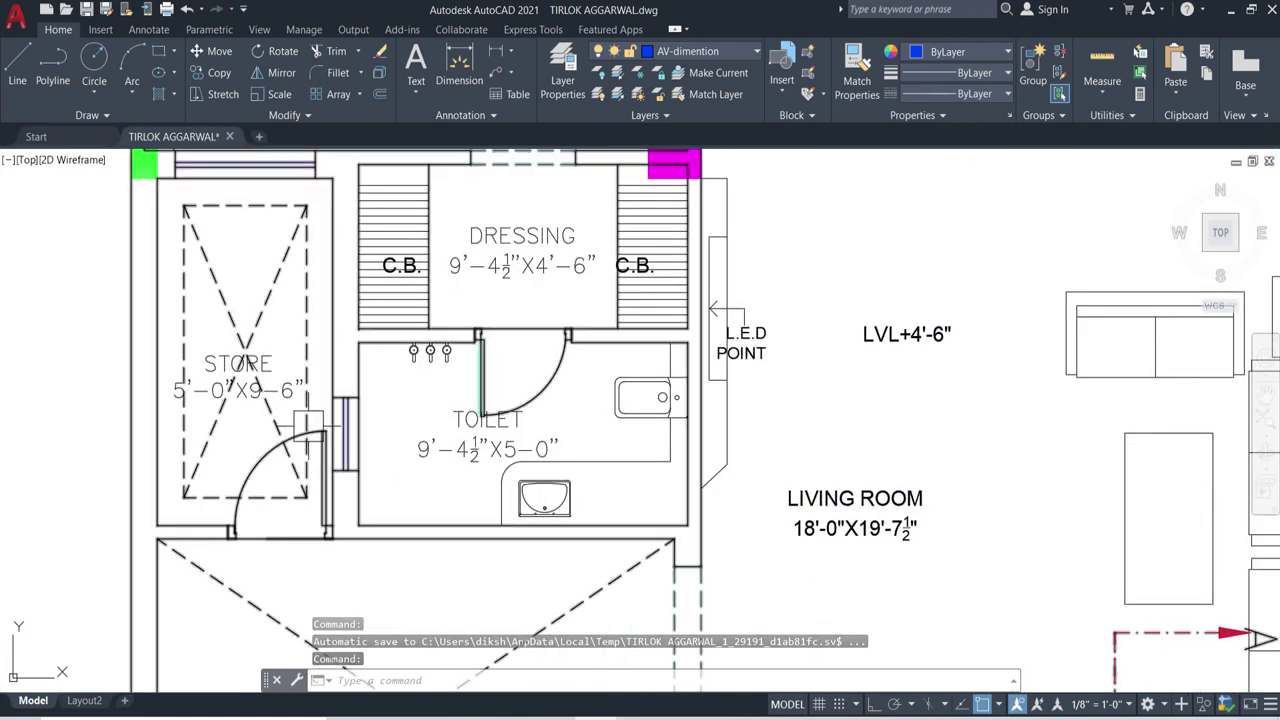
Zoom in on the 12'-0"X14-10½" bed room with its dress and toilet on another sheet.
{"action": "scroll", "coordinate": [308, 425], "scroll_direction": "down", "scroll_amount": 10}
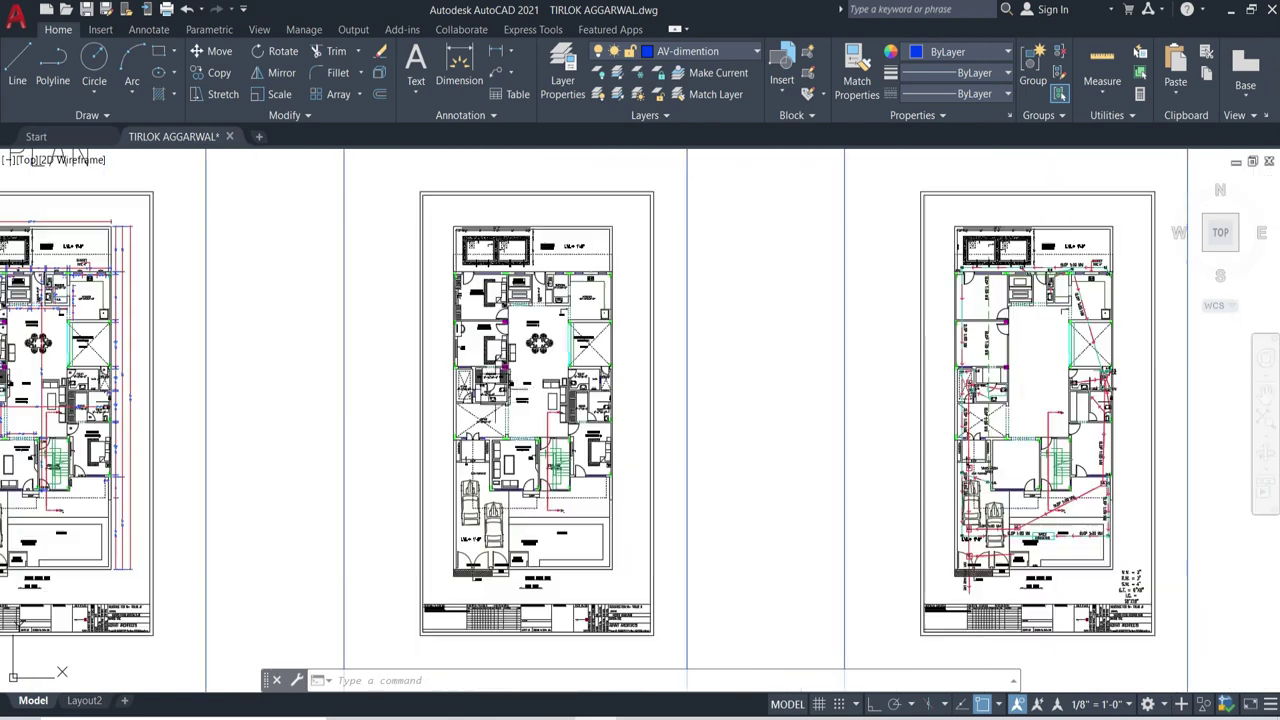
{"action": "scroll", "coordinate": [491, 265], "scroll_direction": "down", "scroll_amount": 5}
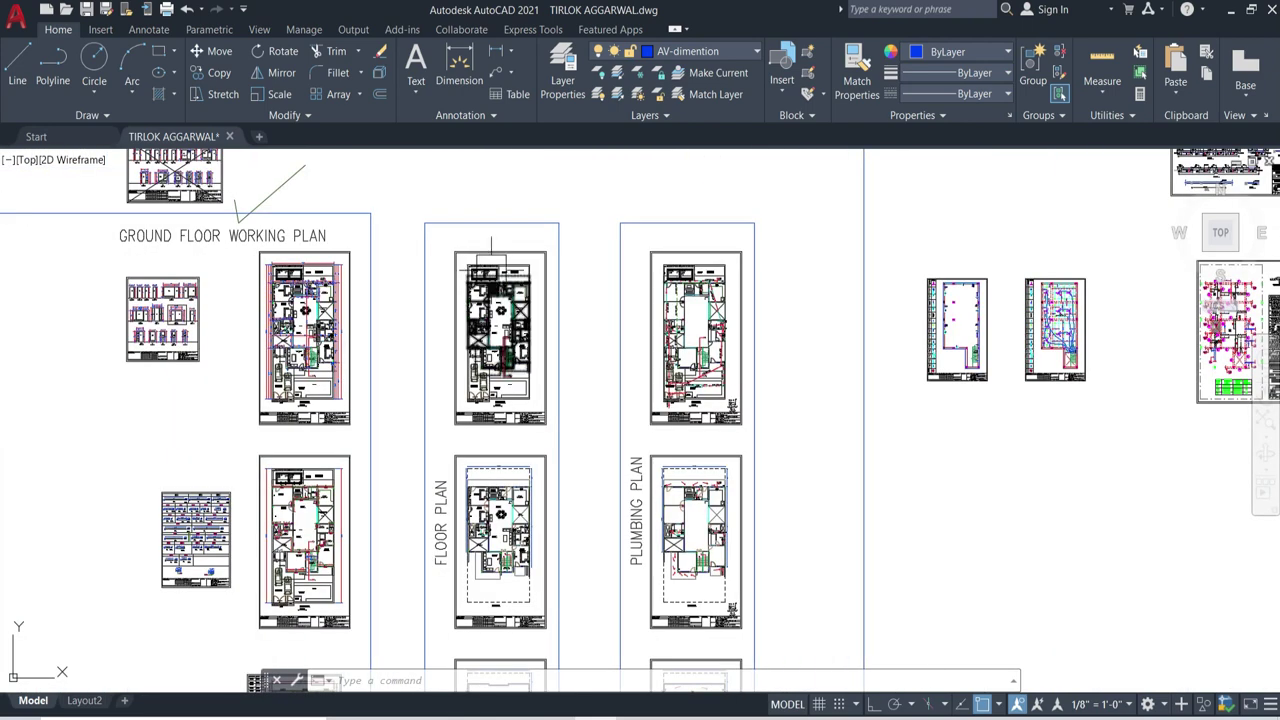
{"action": "scroll", "coordinate": [491, 265], "scroll_direction": "down", "scroll_amount": 2}
{"action": "scroll", "coordinate": [485, 272], "scroll_direction": "up", "scroll_amount": 5}
{"action": "scroll", "coordinate": [482, 276], "scroll_direction": "up", "scroll_amount": 2}
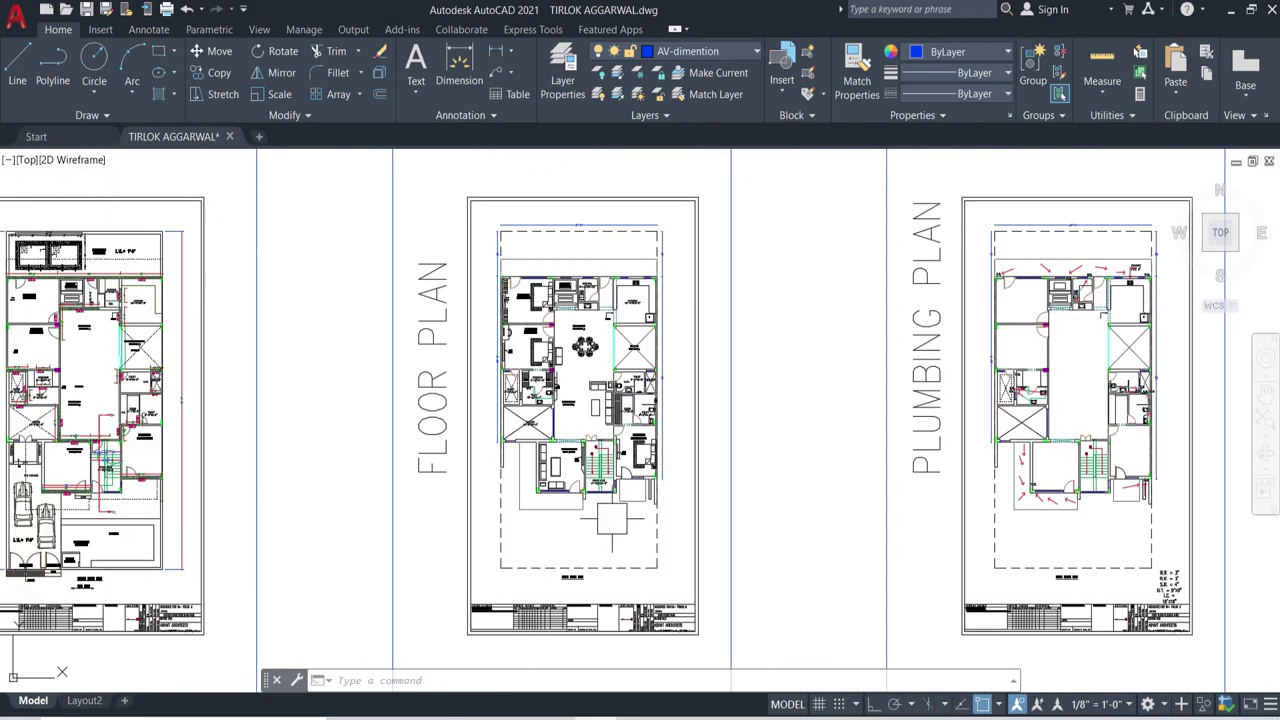
{"action": "scroll", "coordinate": [480, 280], "scroll_direction": "up", "scroll_amount": 2}
{"action": "scroll", "coordinate": [590, 440], "scroll_direction": "up", "scroll_amount": 2}
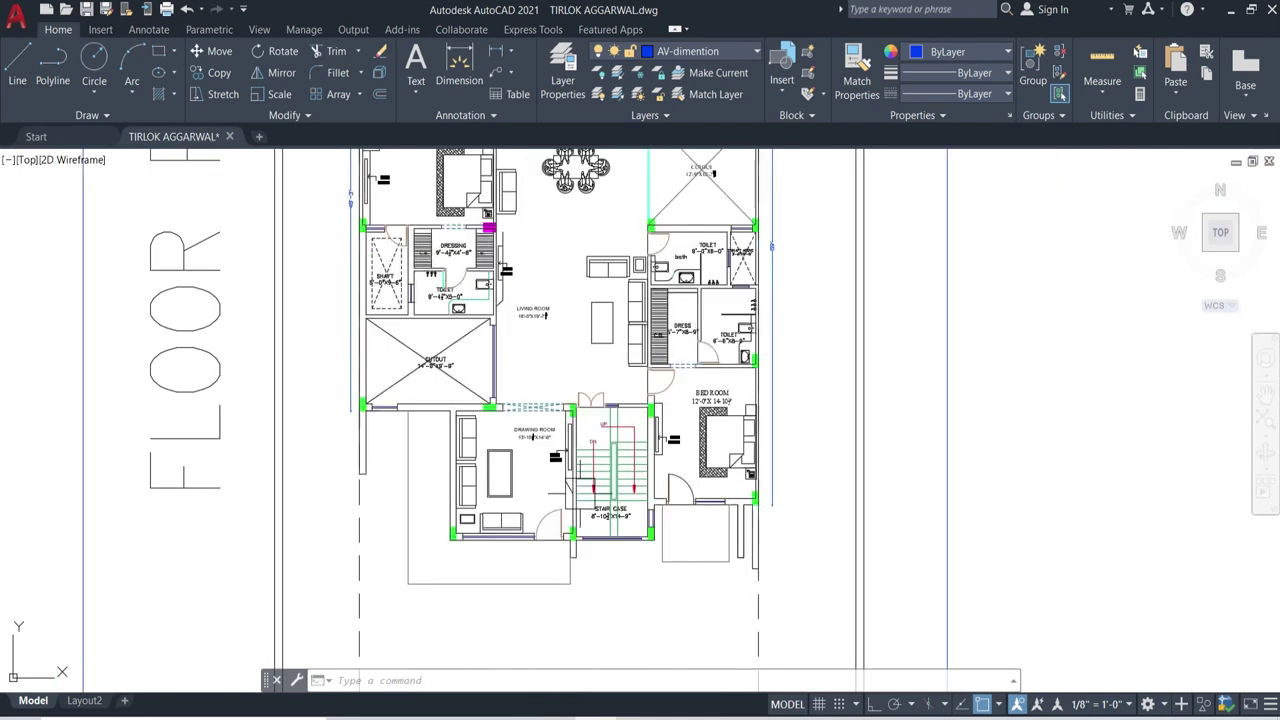
{"action": "scroll", "coordinate": [575, 510], "scroll_direction": "down", "scroll_amount": 2}
{"action": "scroll", "coordinate": [588, 449], "scroll_direction": "up", "scroll_amount": 6}
{"action": "scroll", "coordinate": [600, 470], "scroll_direction": "up", "scroll_amount": 2}
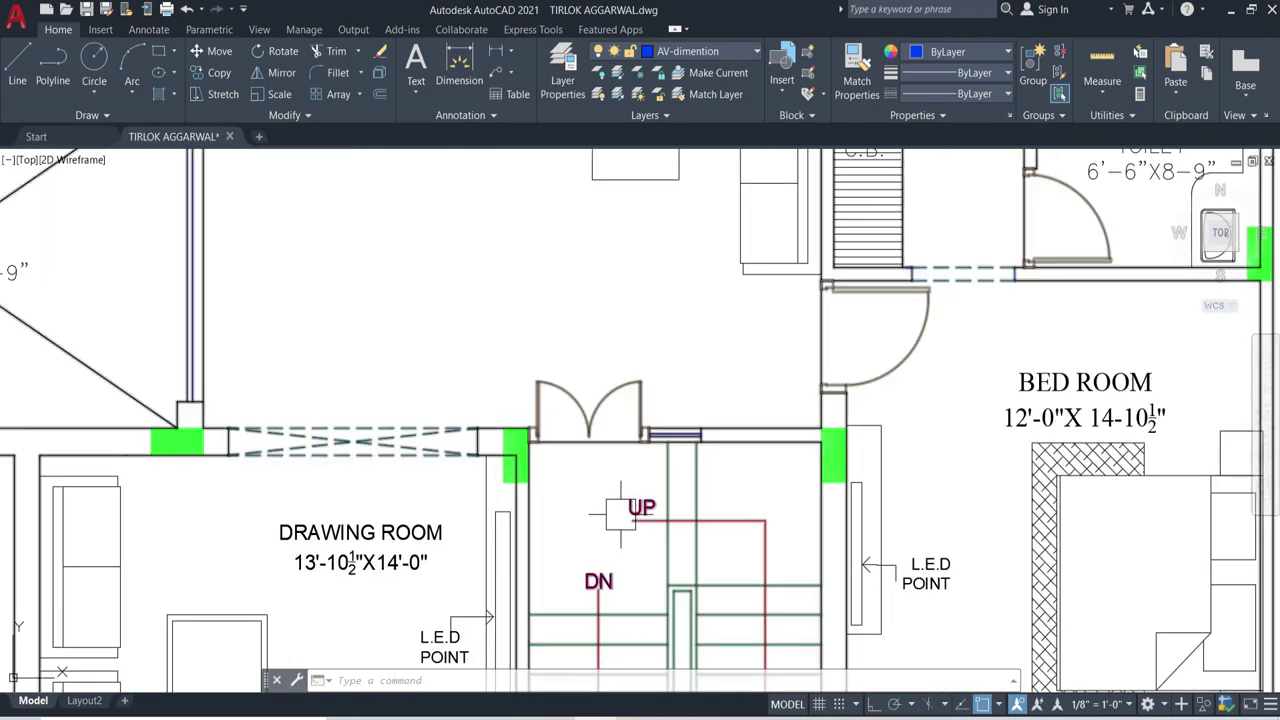
{"action": "scroll", "coordinate": [600, 378], "scroll_direction": "up", "scroll_amount": 2}
{"action": "scroll", "coordinate": [586, 380], "scroll_direction": "down", "scroll_amount": 2}
{"action": "scroll", "coordinate": [586, 405], "scroll_direction": "up", "scroll_amount": 2}
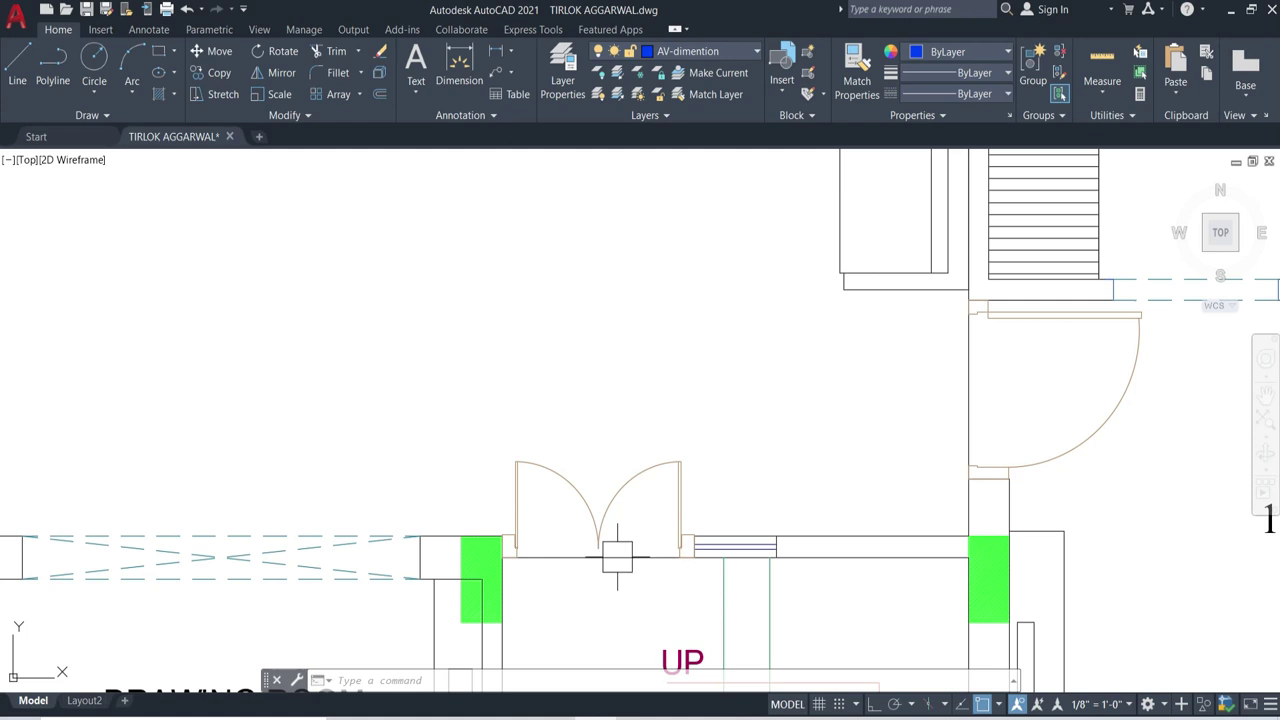
{"action": "scroll", "coordinate": [617, 565], "scroll_direction": "down", "scroll_amount": 4}
{"action": "scroll", "coordinate": [543, 360], "scroll_direction": "up", "scroll_amount": 2}
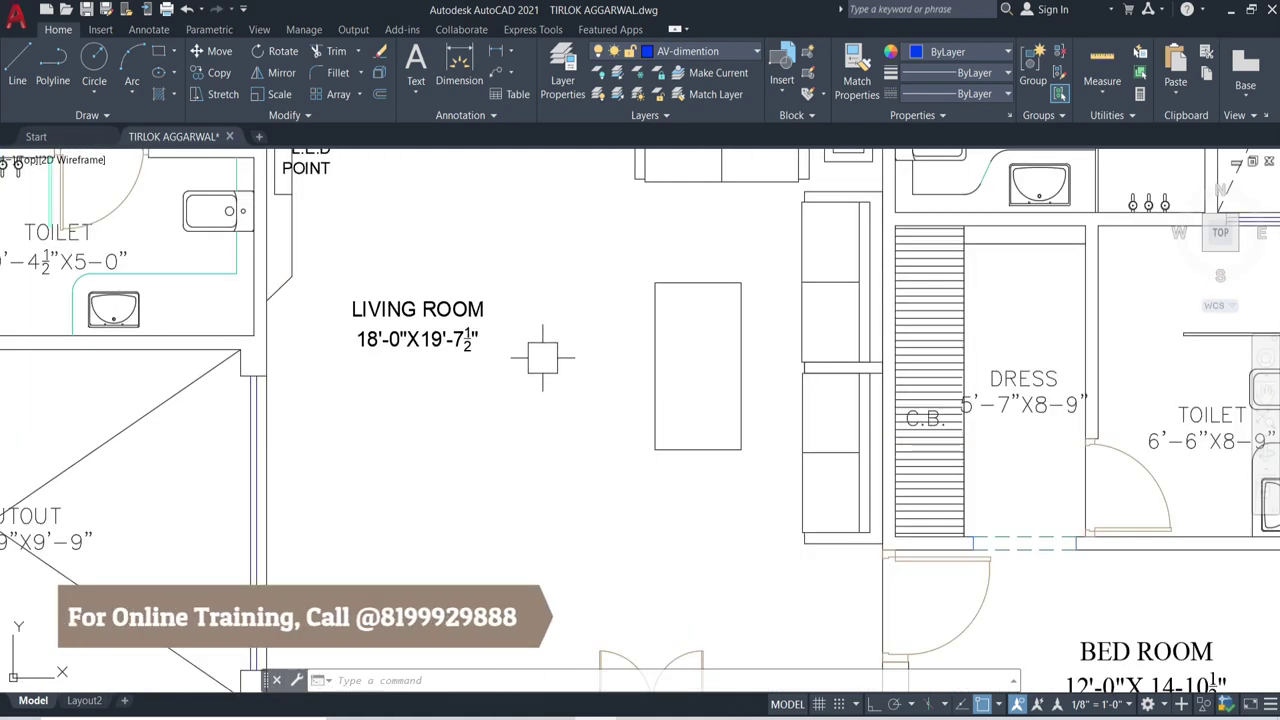
{"action": "scroll", "coordinate": [543, 357], "scroll_direction": "down", "scroll_amount": 4}
{"action": "scroll", "coordinate": [548, 350], "scroll_direction": "up", "scroll_amount": 2}
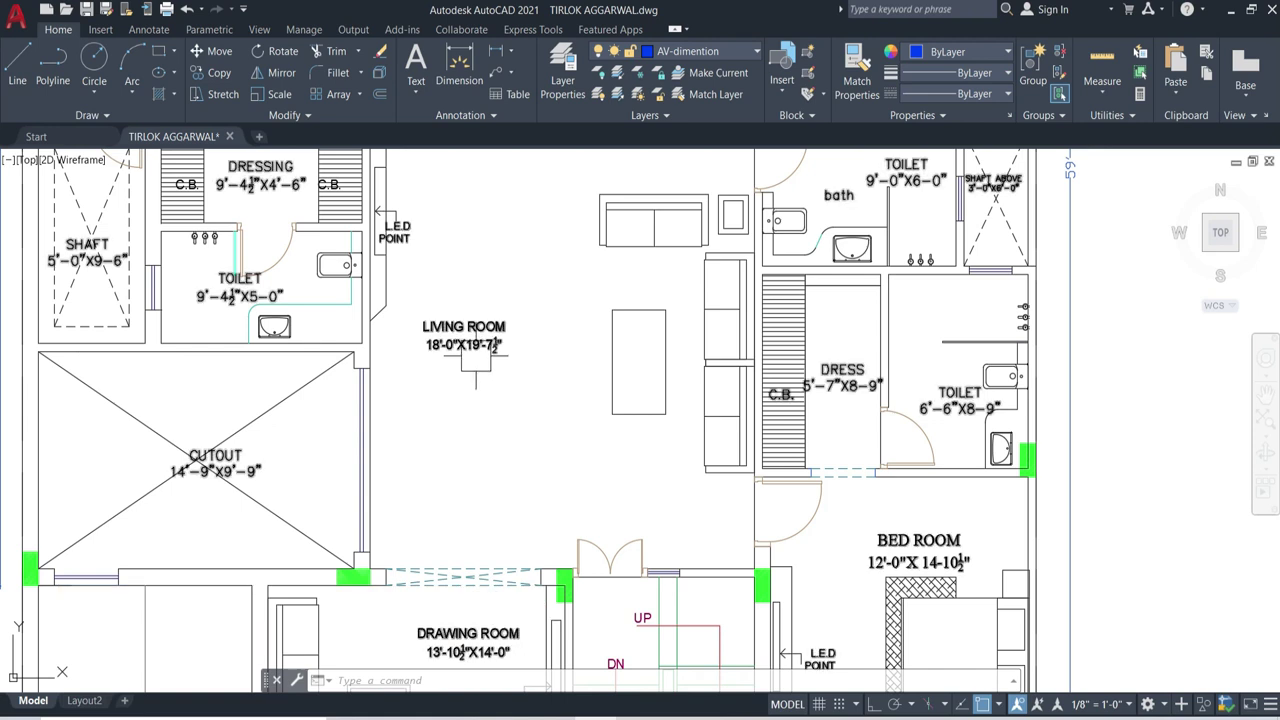
{"action": "scroll", "coordinate": [522, 357], "scroll_direction": "up", "scroll_amount": 2}
{"action": "scroll", "coordinate": [570, 329], "scroll_direction": "down", "scroll_amount": 2}
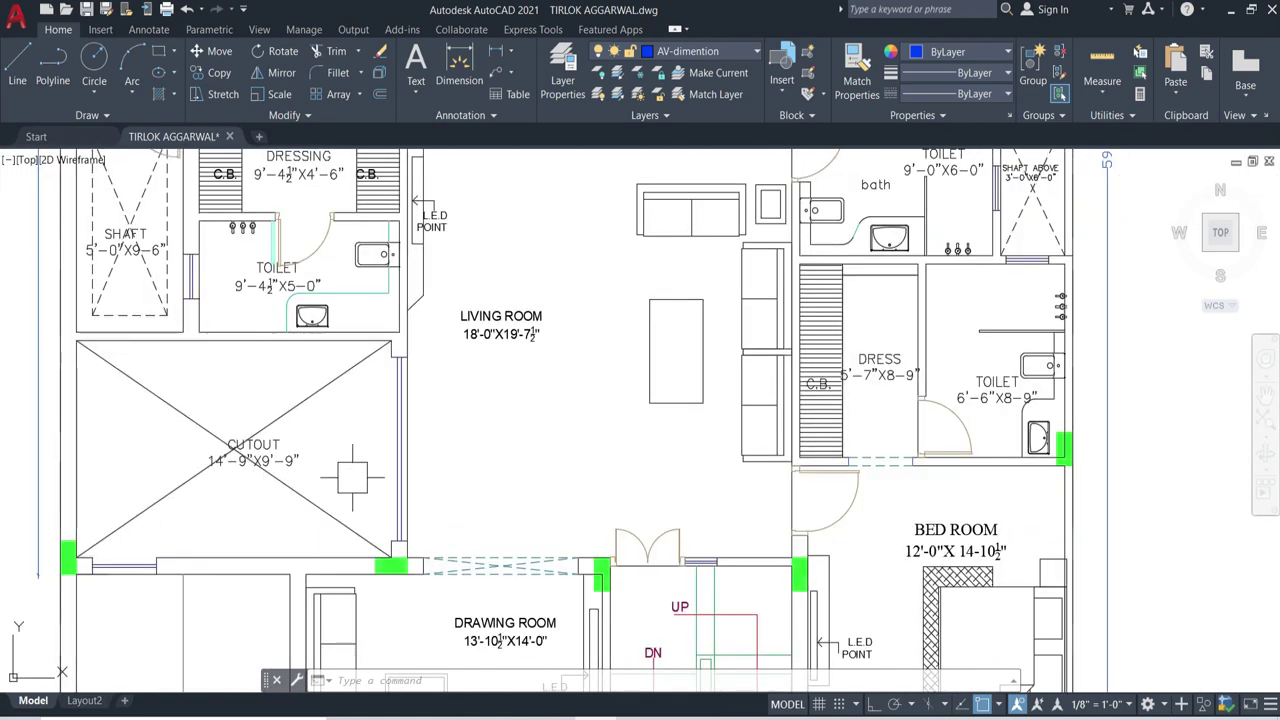
Pan to the staircase and drawing room and zoom in on them.
{"action": "middle_click_drag", "start_coordinate": [448, 435], "coordinate": [358, 171]}
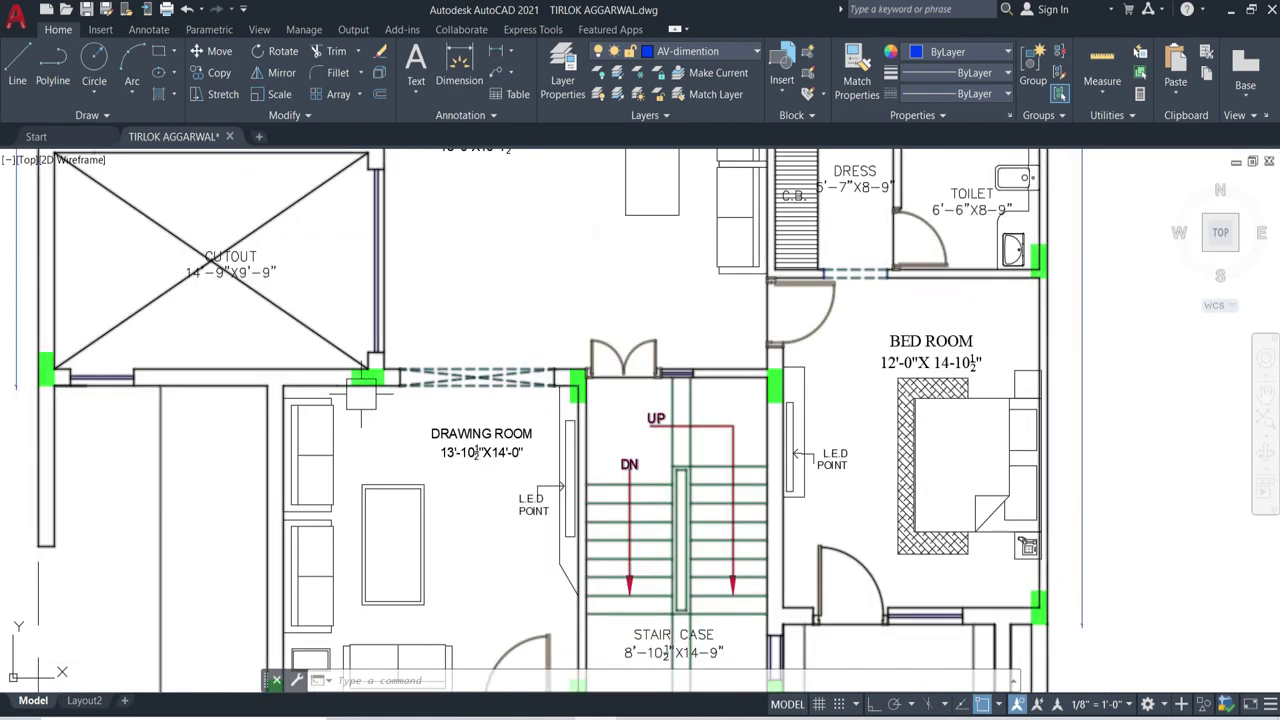
{"action": "scroll", "coordinate": [414, 393], "scroll_direction": "down", "scroll_amount": 1}
{"action": "scroll", "coordinate": [455, 320], "scroll_direction": "up", "scroll_amount": 2}
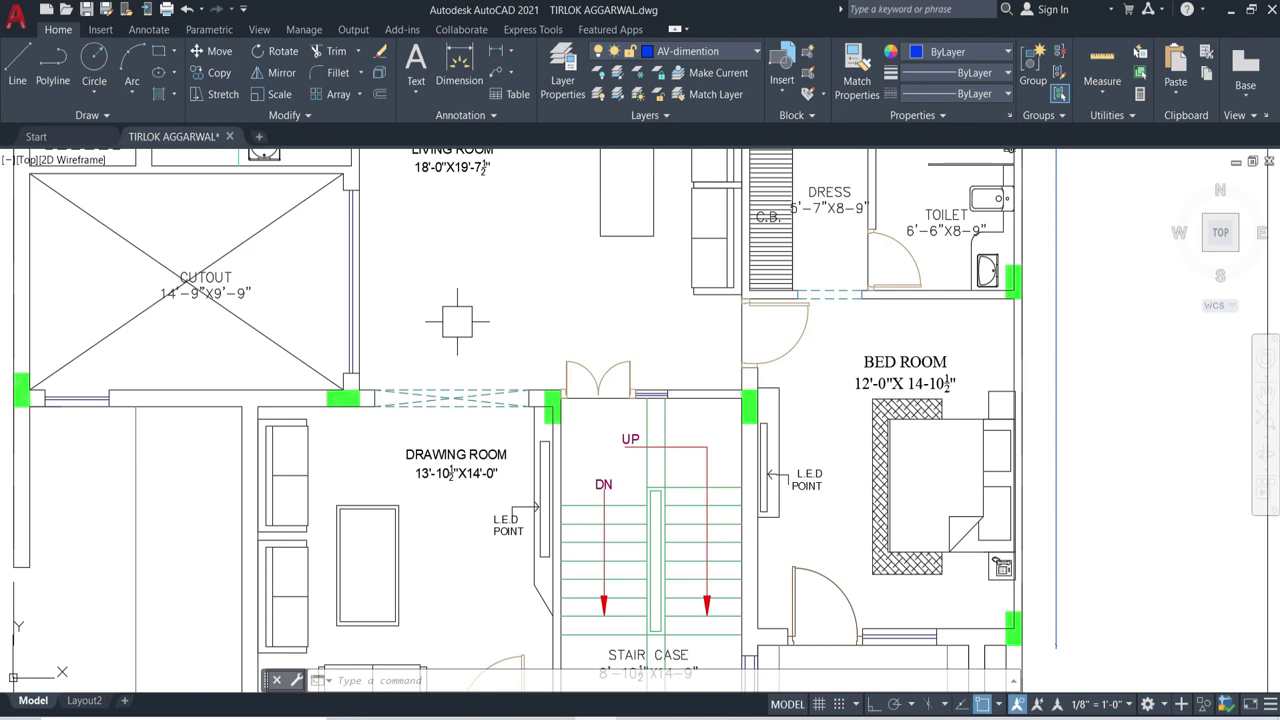
{"action": "scroll", "coordinate": [457, 321], "scroll_direction": "down", "scroll_amount": 1}
{"action": "scroll", "coordinate": [469, 318], "scroll_direction": "down", "scroll_amount": 2}
{"action": "scroll", "coordinate": [439, 427], "scroll_direction": "up", "scroll_amount": 3}
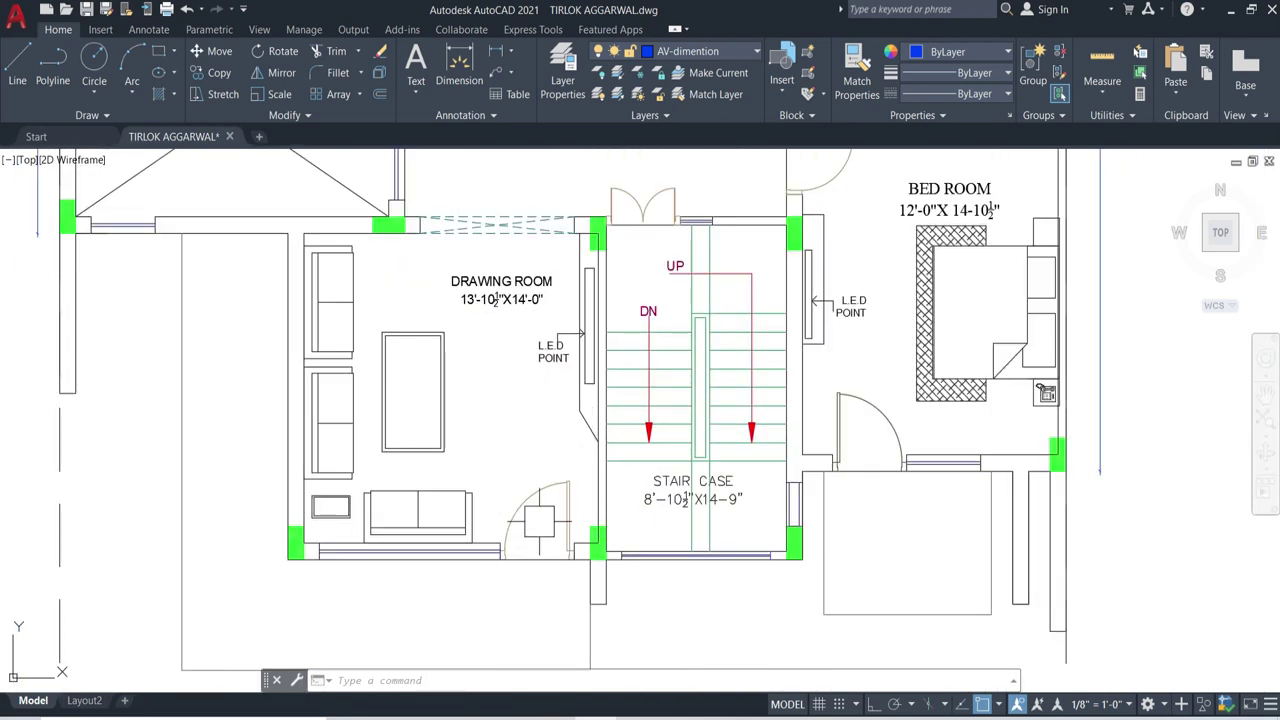
{"action": "scroll", "coordinate": [533, 470], "scroll_direction": "down", "scroll_amount": 2}
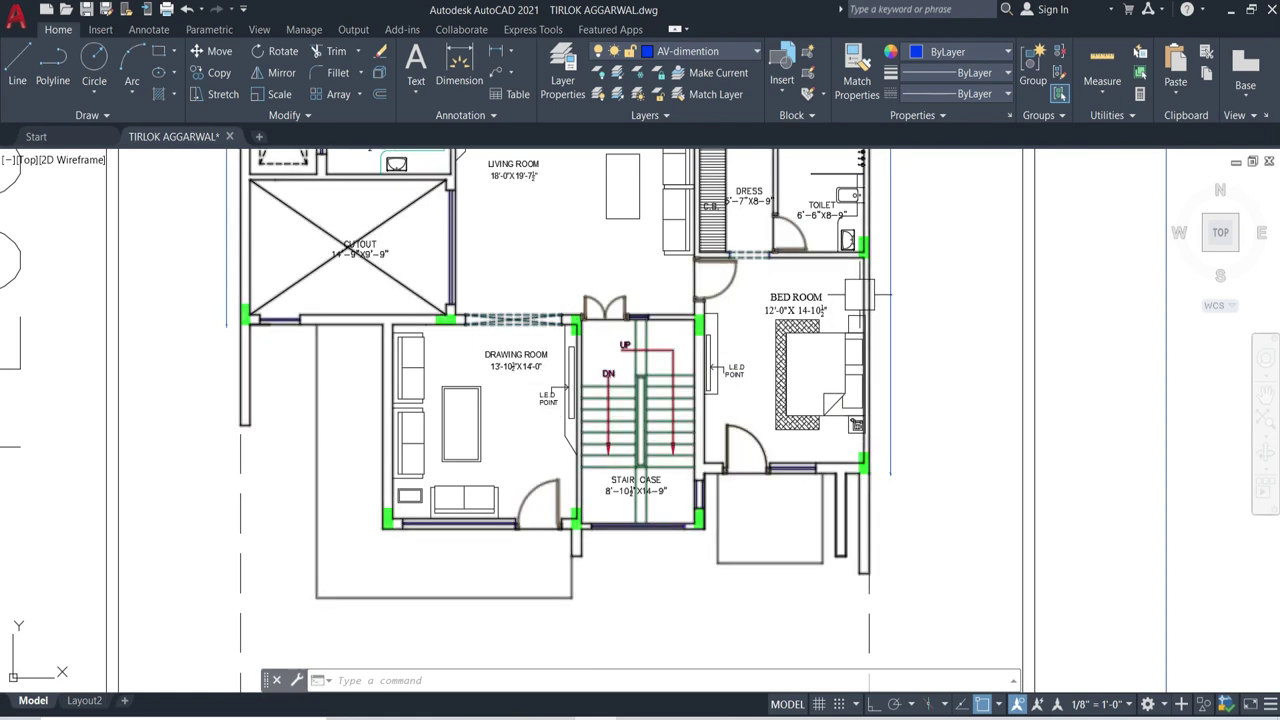
{"action": "scroll", "coordinate": [865, 300], "scroll_direction": "up", "scroll_amount": 2}
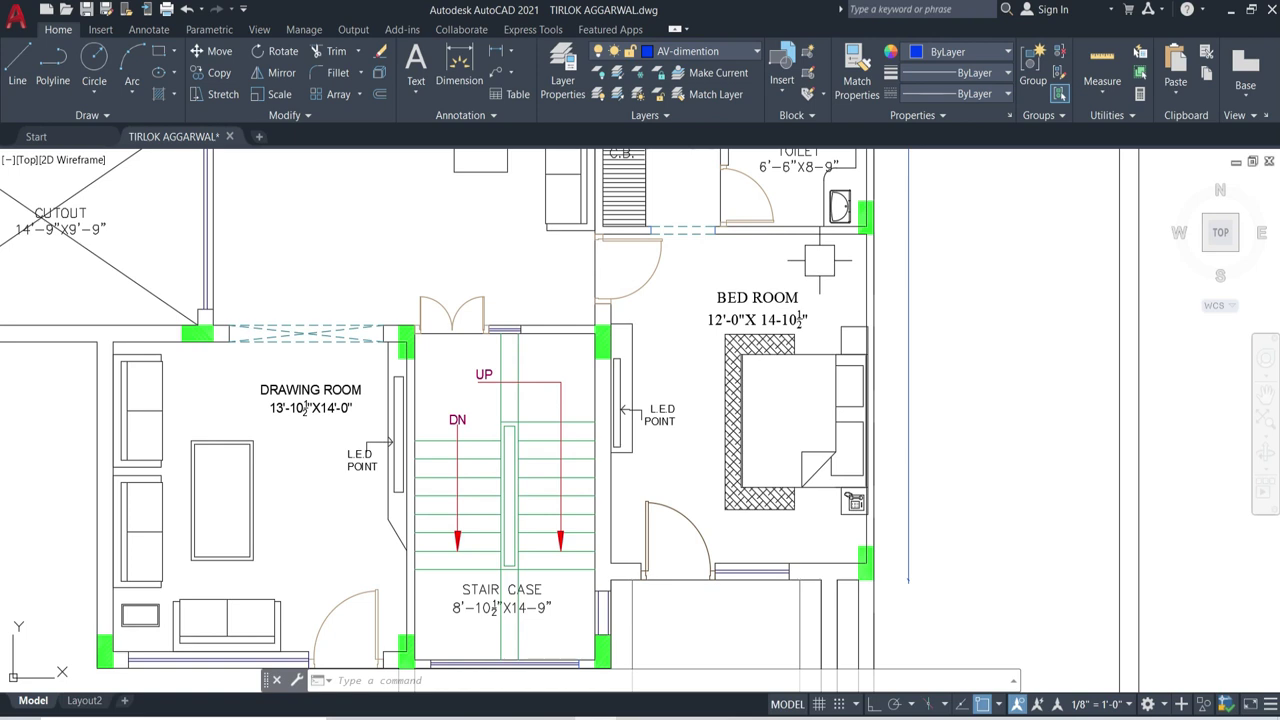
{"action": "scroll", "coordinate": [815, 274], "scroll_direction": "down", "scroll_amount": 2}
Zoom in close on the Dress and Toilet rooms.
{"action": "scroll", "coordinate": [697, 312], "scroll_direction": "up", "scroll_amount": 2}
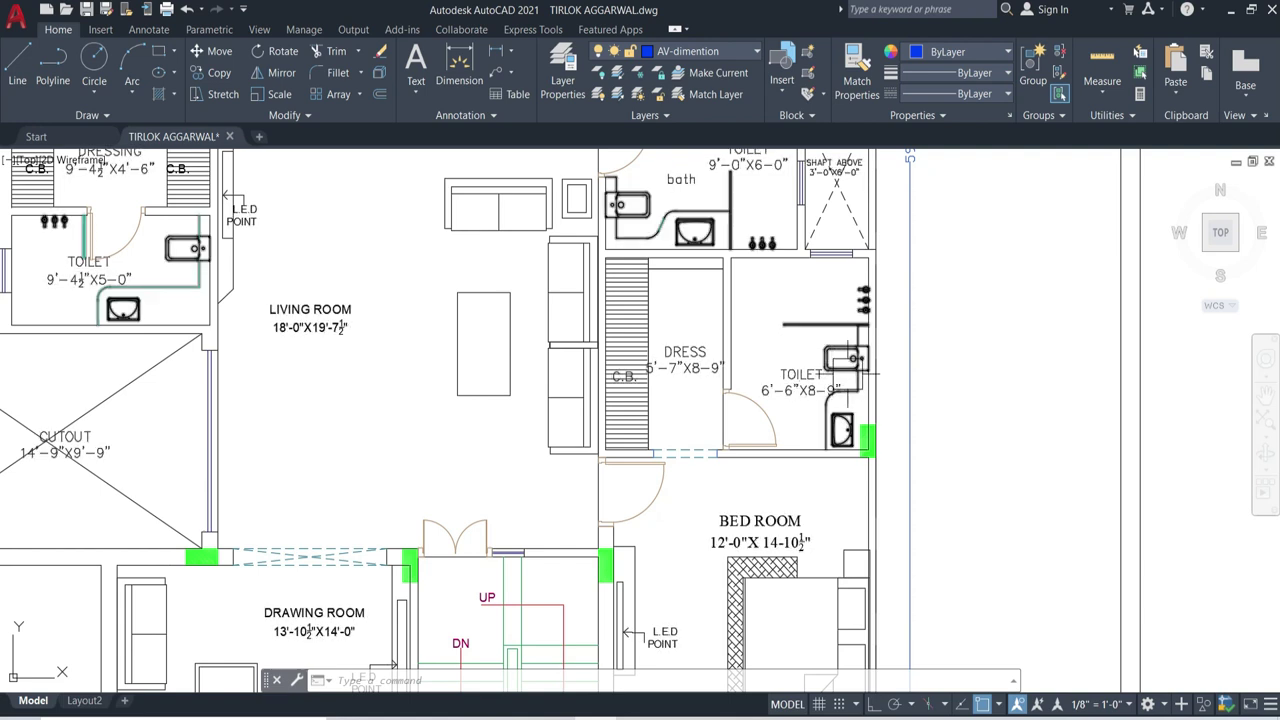
{"action": "scroll", "coordinate": [690, 390], "scroll_direction": "up", "scroll_amount": 2}
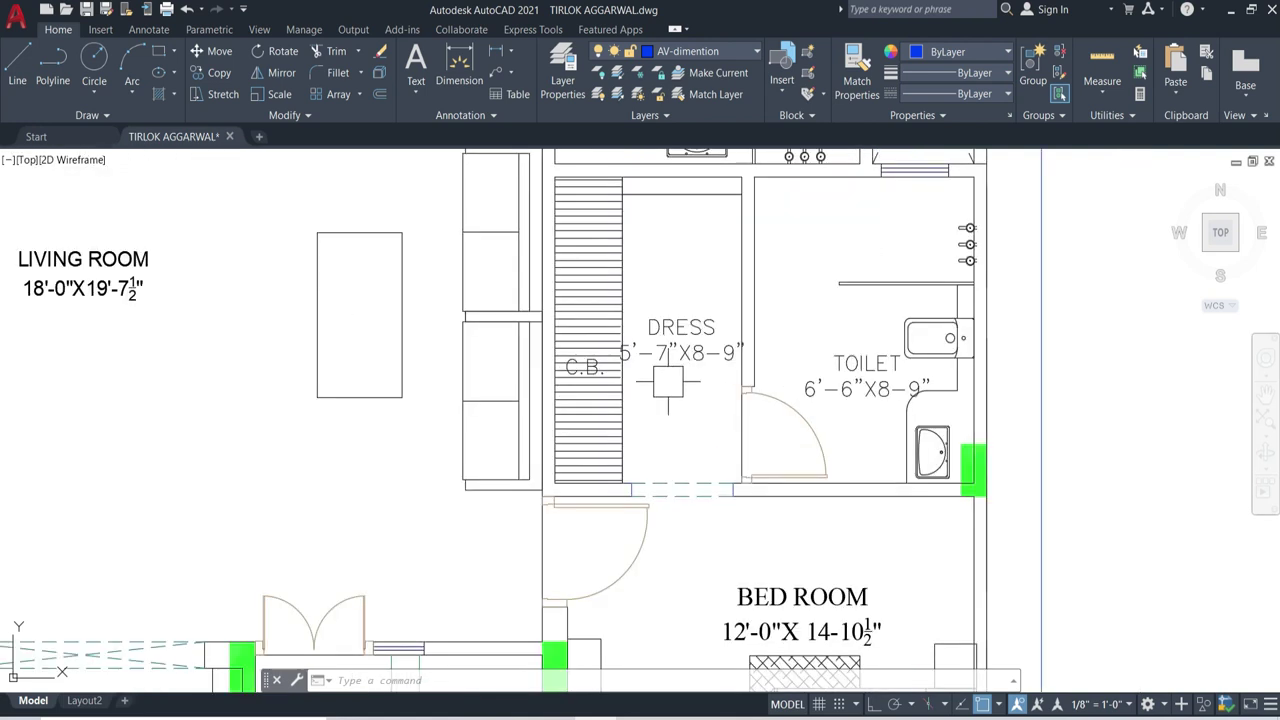
{"action": "scroll", "coordinate": [675, 381], "scroll_direction": "up", "scroll_amount": 2}
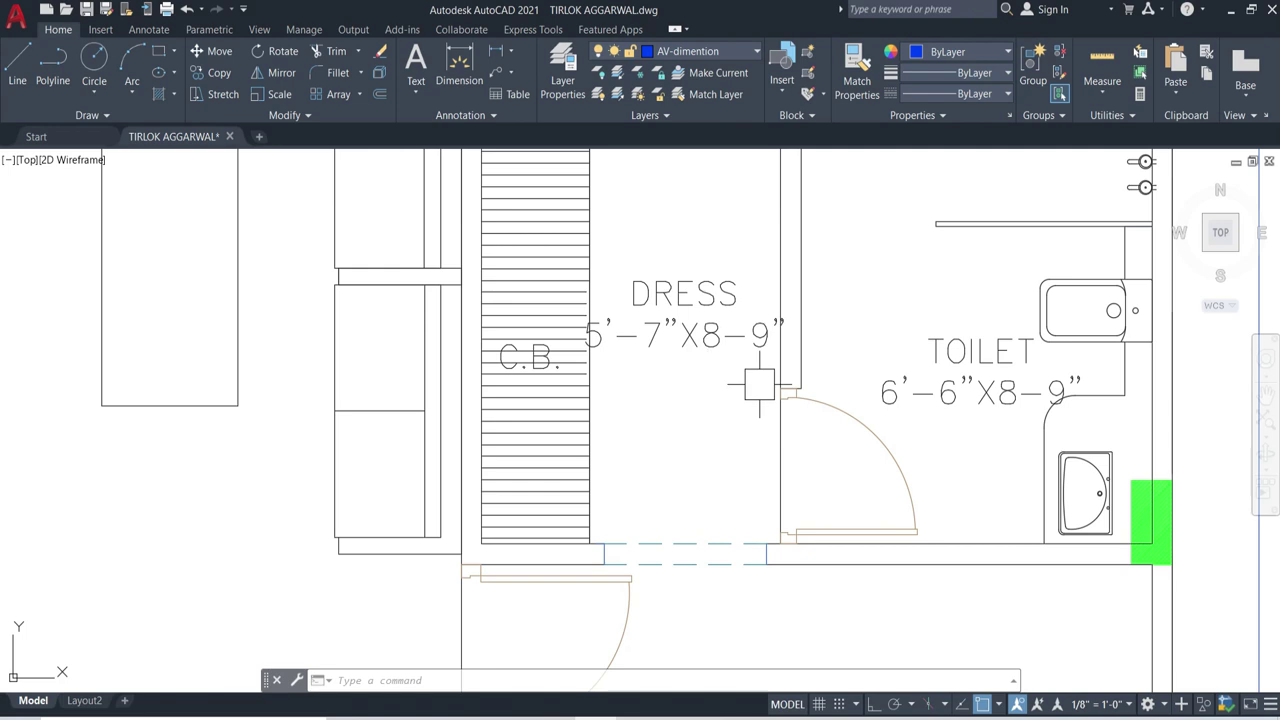
{"action": "scroll", "coordinate": [676, 466], "scroll_direction": "down", "scroll_amount": 2}
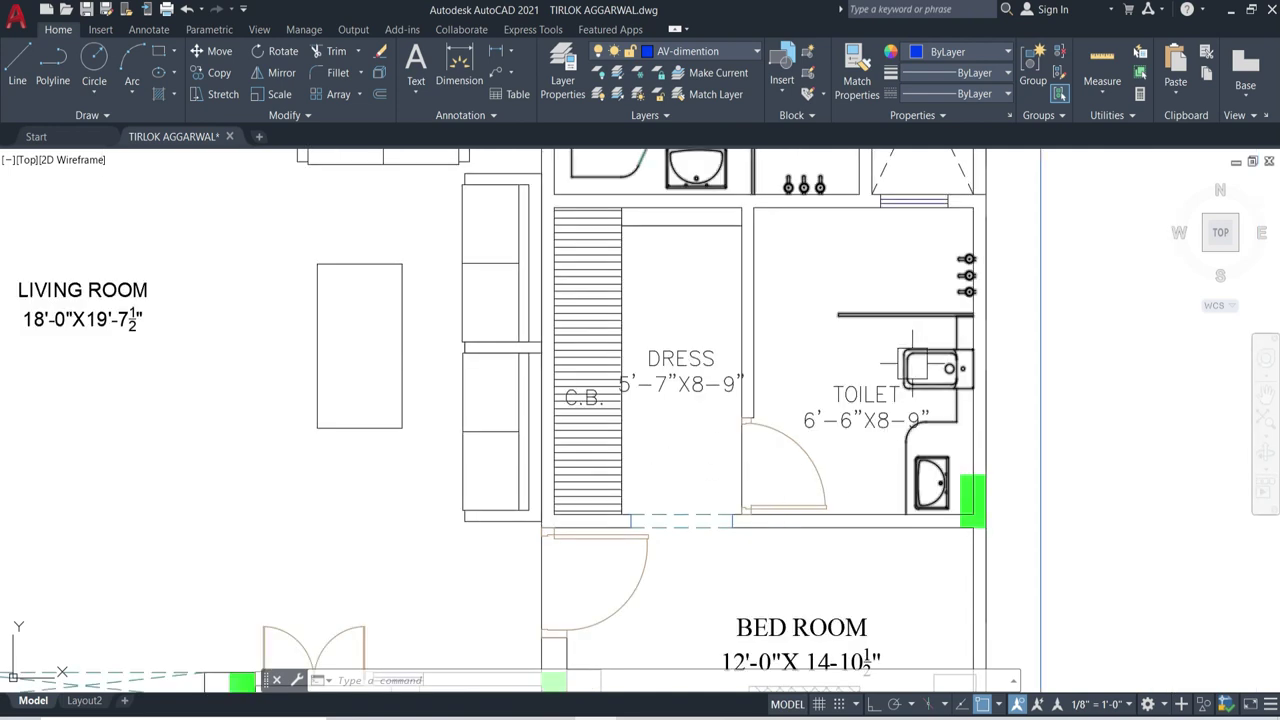
{"action": "scroll", "coordinate": [913, 365], "scroll_direction": "up", "scroll_amount": 2}
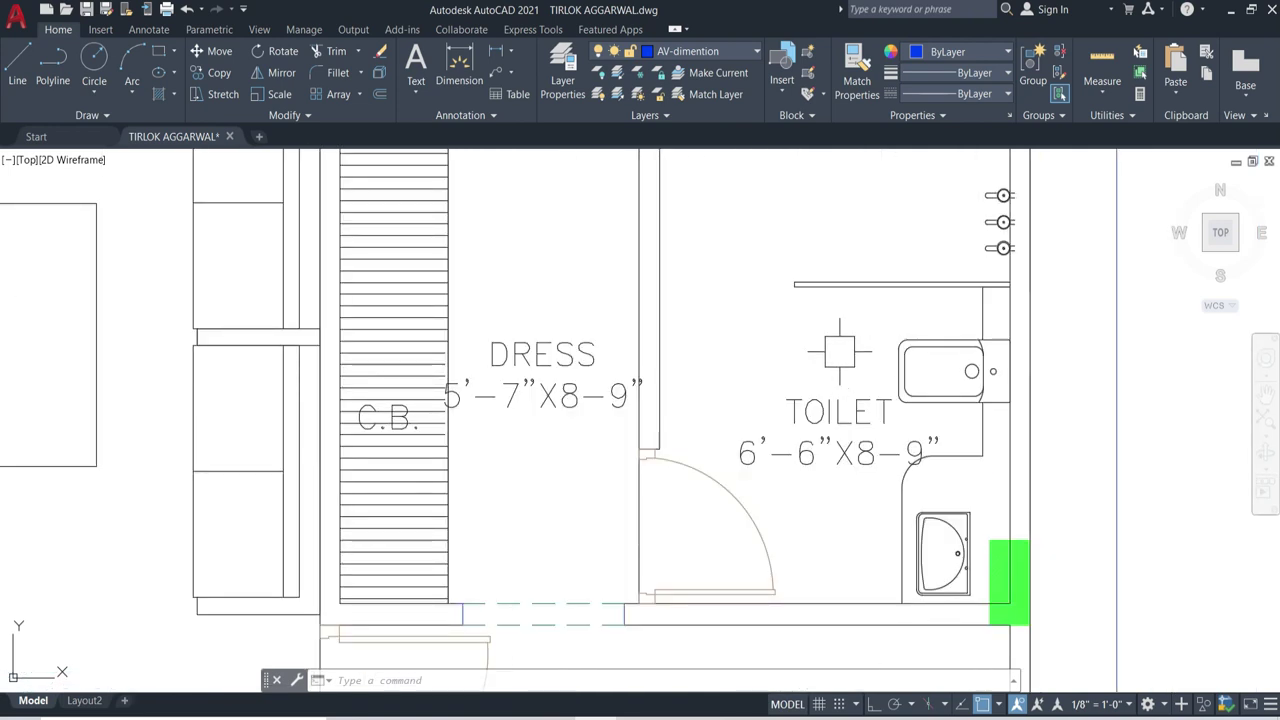
Zoom out to the whole floor plan sheet, including drawing room and staircase.
{"action": "scroll", "coordinate": [757, 547], "scroll_direction": "down", "scroll_amount": 2}
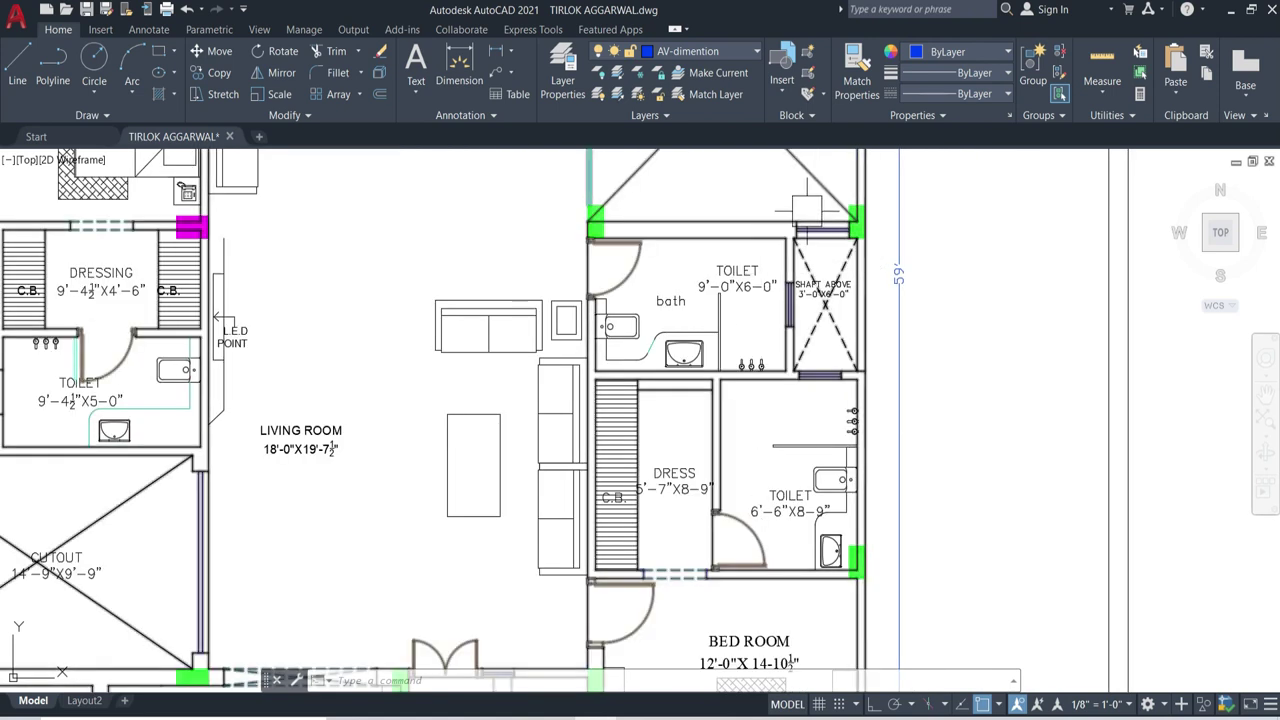
{"action": "scroll", "coordinate": [806, 205], "scroll_direction": "down", "scroll_amount": 5}
{"action": "scroll", "coordinate": [801, 447], "scroll_direction": "up", "scroll_amount": 5}
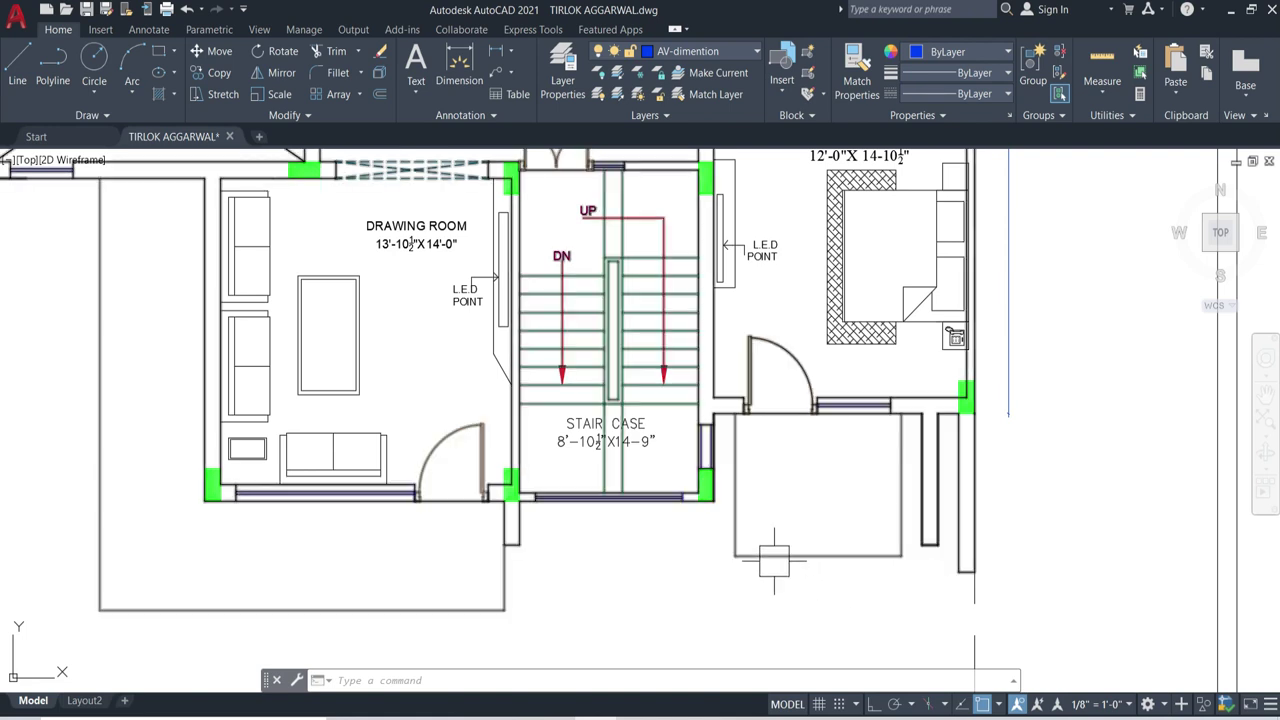
{"action": "scroll", "coordinate": [757, 545], "scroll_direction": "down", "scroll_amount": 3}
{"action": "scroll", "coordinate": [770, 480], "scroll_direction": "up", "scroll_amount": 2}
Zoom in on the temple, washing area, kitchen, bed rooms and 18'-0"X17'-4½" dining area.
{"action": "scroll", "coordinate": [785, 430], "scroll_direction": "down", "scroll_amount": 2}
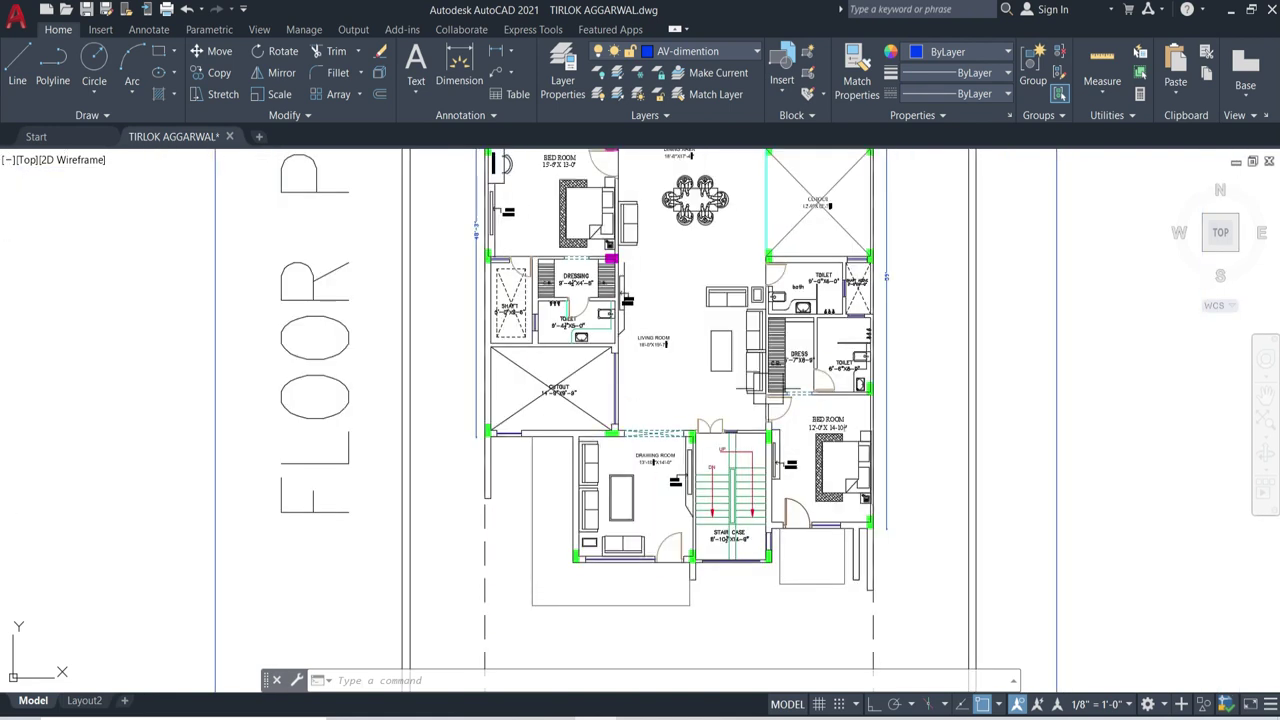
{"action": "scroll", "coordinate": [795, 403], "scroll_direction": "up", "scroll_amount": 2}
{"action": "scroll", "coordinate": [809, 311], "scroll_direction": "down", "scroll_amount": 2}
{"action": "scroll", "coordinate": [818, 316], "scroll_direction": "up", "scroll_amount": 5}
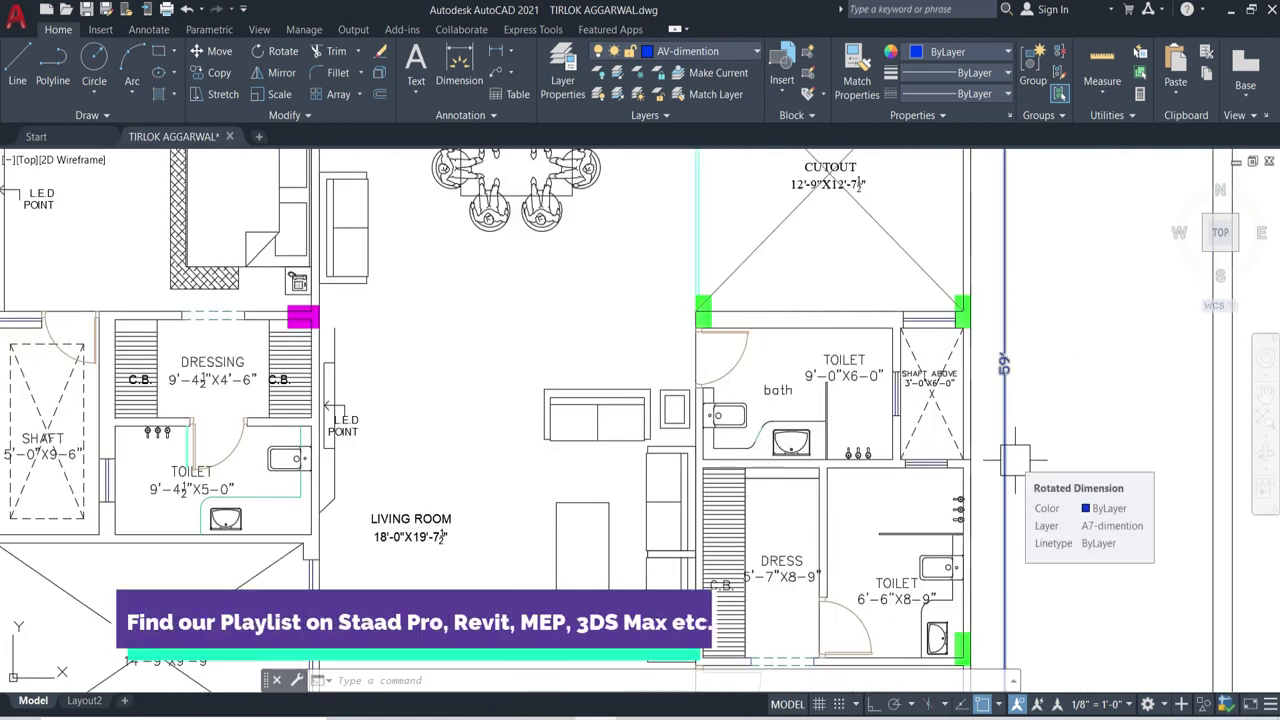
{"action": "scroll", "coordinate": [917, 388], "scroll_direction": "up", "scroll_amount": 2}
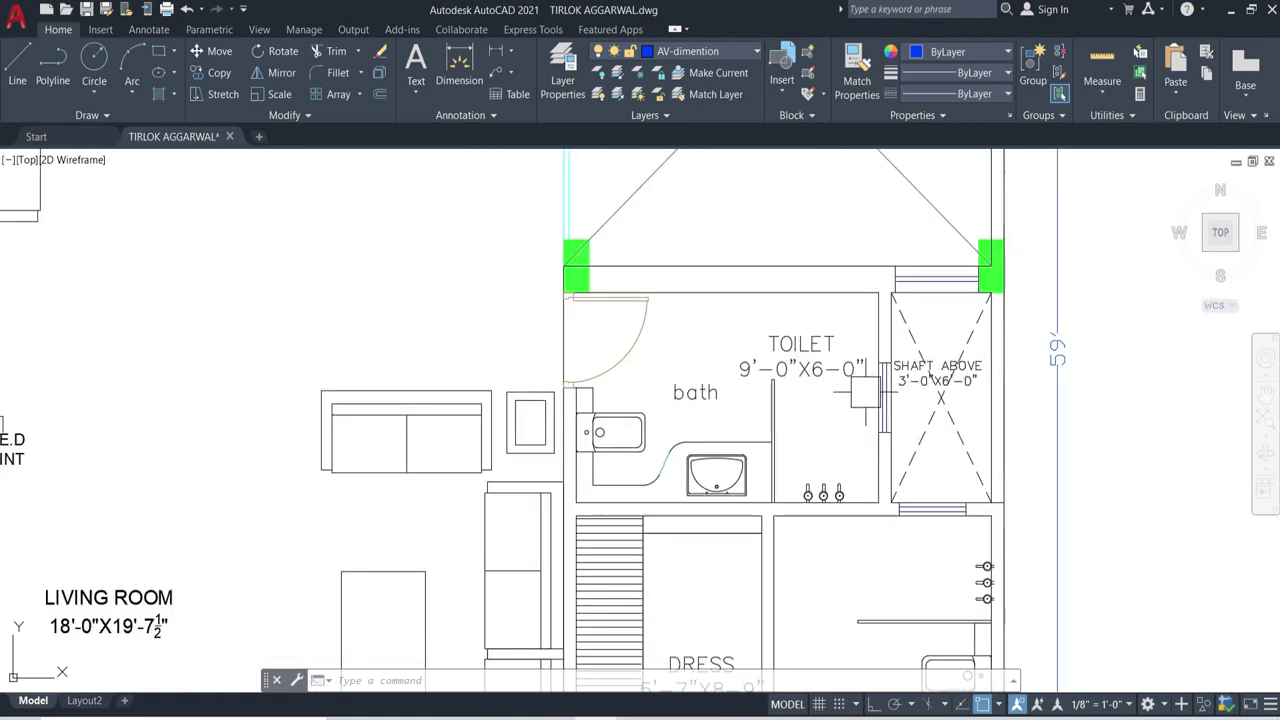
{"action": "scroll", "coordinate": [884, 428], "scroll_direction": "down", "scroll_amount": 5}
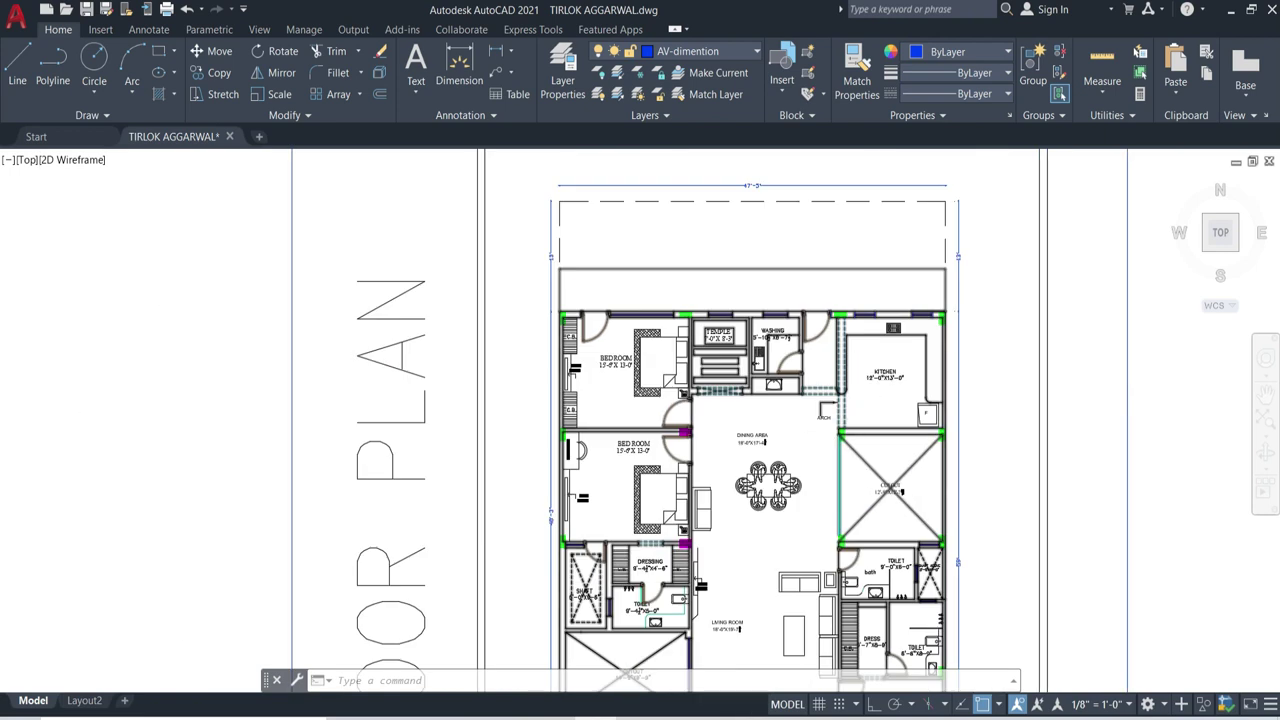
{"action": "scroll", "coordinate": [919, 570], "scroll_direction": "up", "scroll_amount": 2}
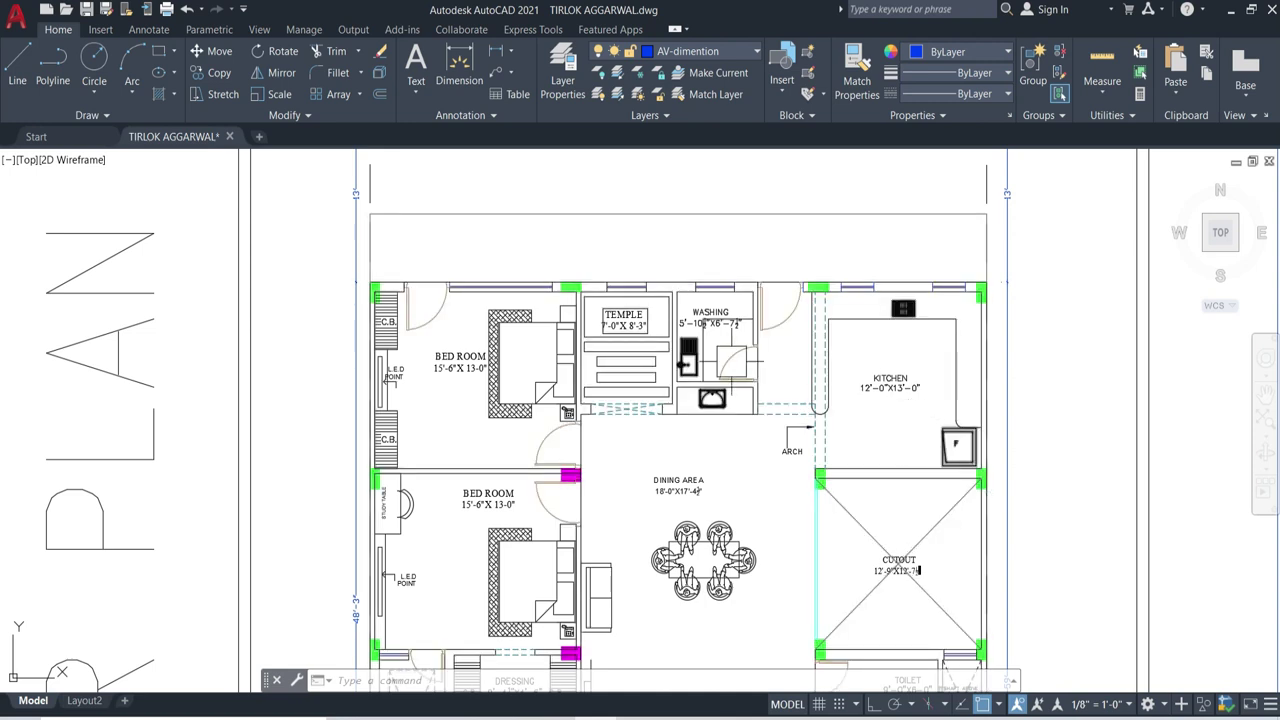
{"action": "scroll", "coordinate": [890, 432], "scroll_direction": "up", "scroll_amount": 2}
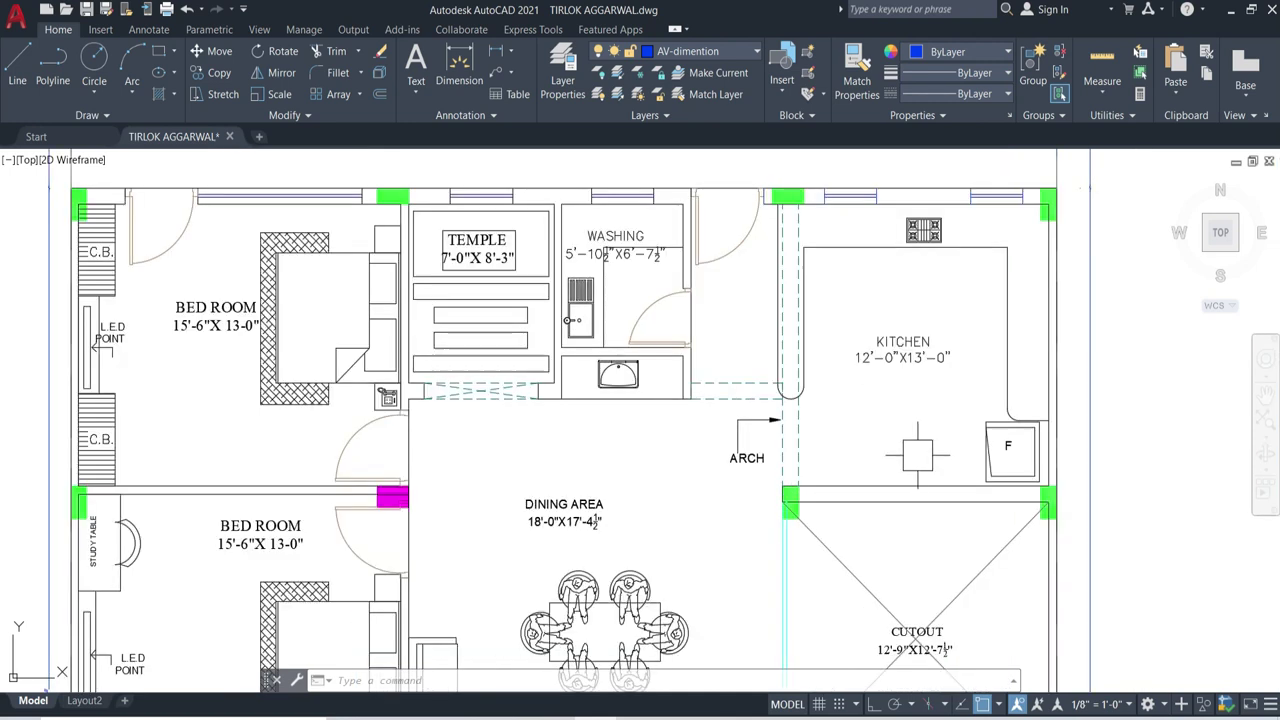
Zoom around the ground floor bedrooms and dining area to inspect them.
{"action": "scroll", "coordinate": [969, 280], "scroll_direction": "up", "scroll_amount": 2}
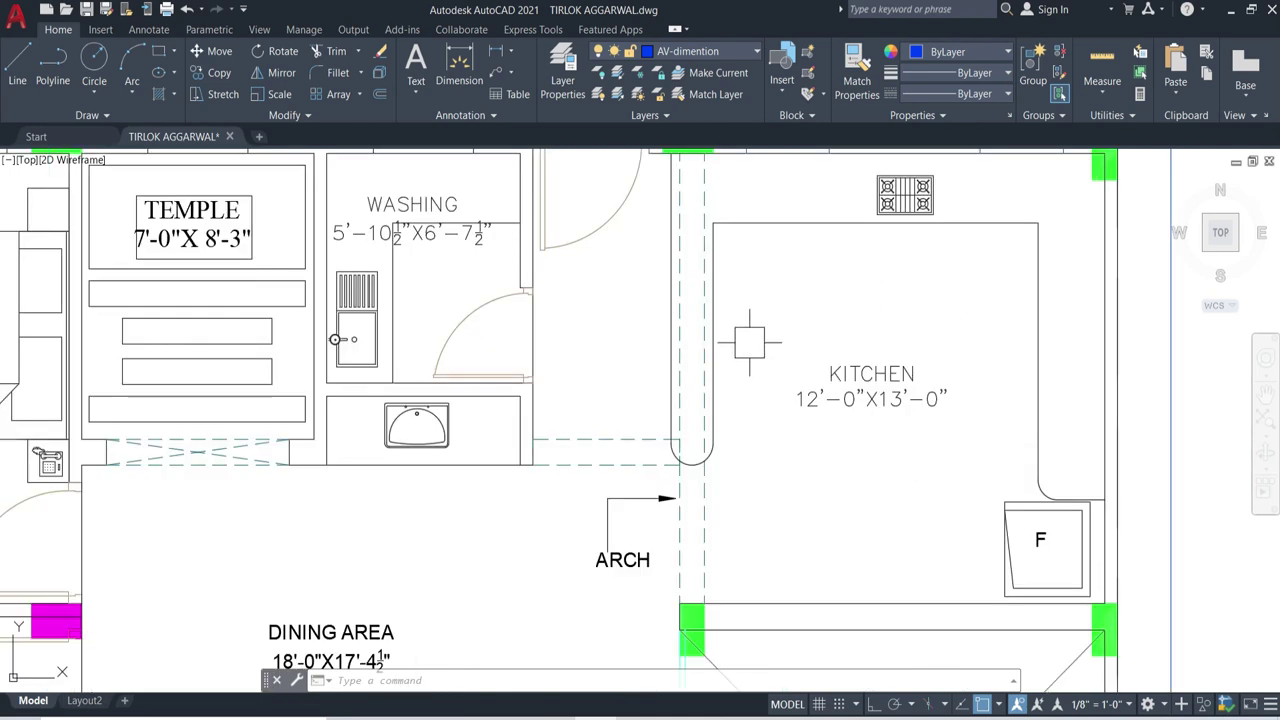
{"action": "scroll", "coordinate": [965, 487], "scroll_direction": "down", "scroll_amount": 2}
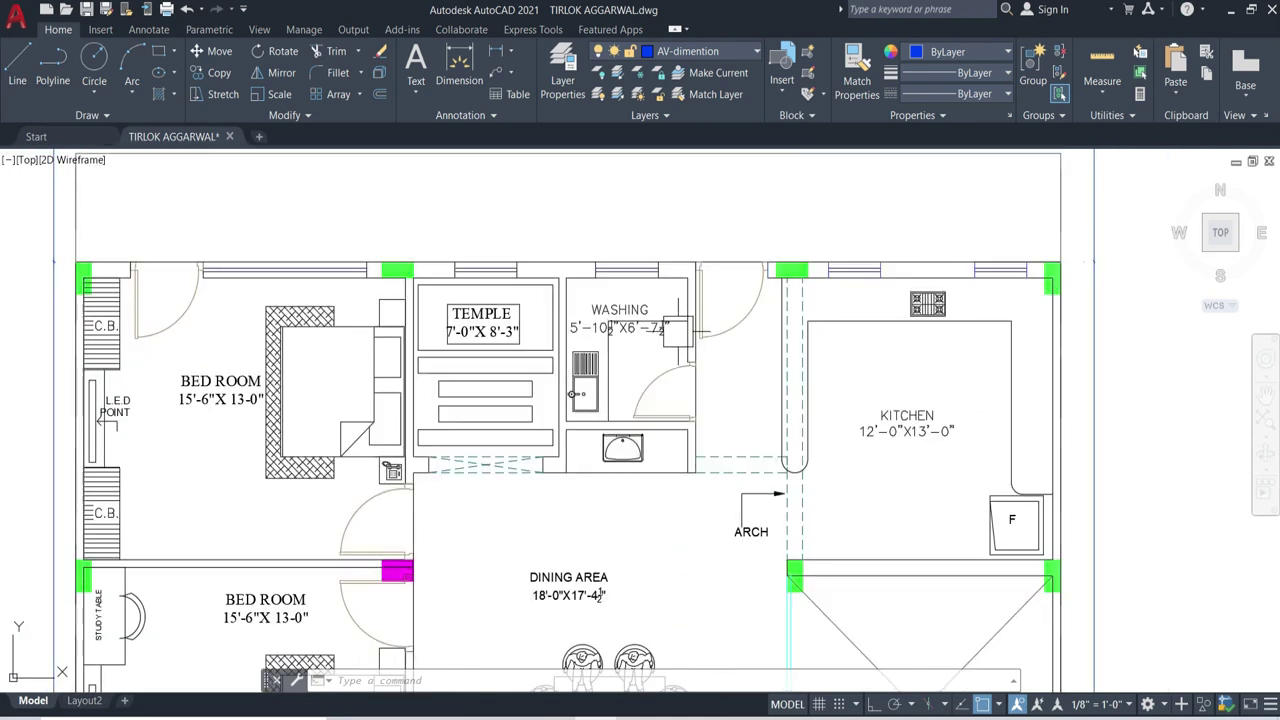
{"action": "scroll", "coordinate": [679, 332], "scroll_direction": "up", "scroll_amount": 2}
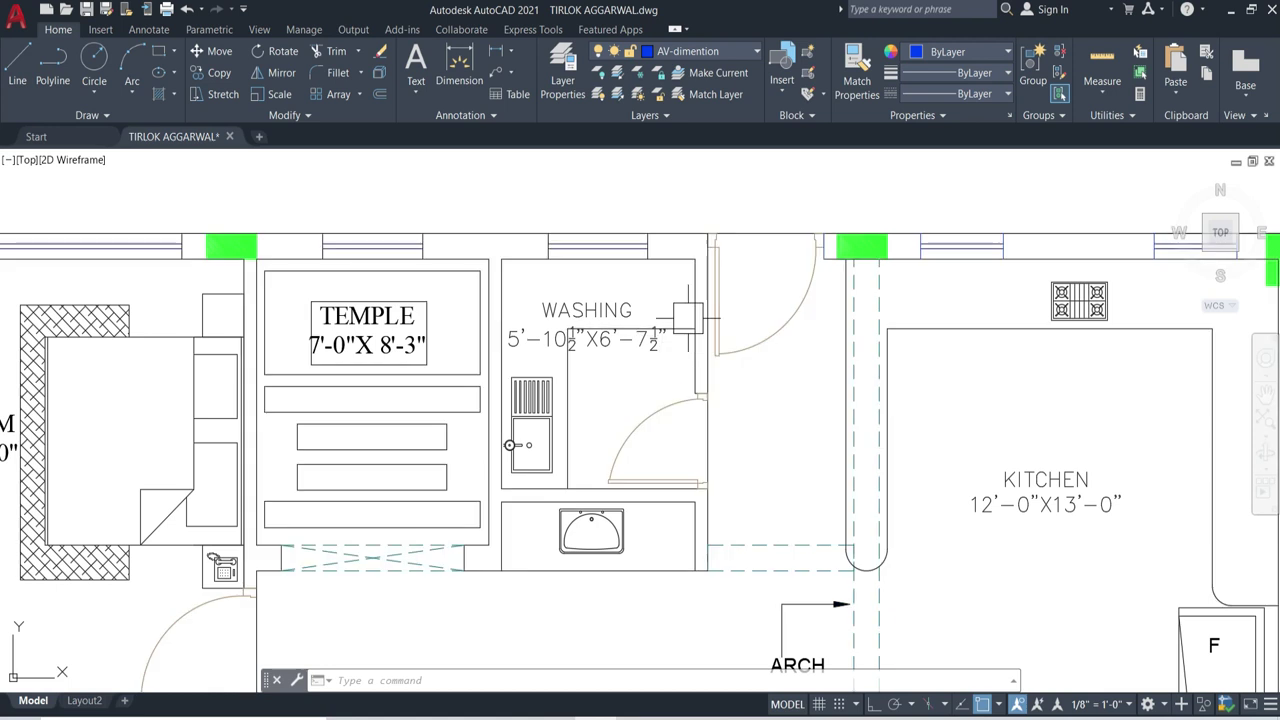
{"action": "scroll", "coordinate": [826, 603], "scroll_direction": "down", "scroll_amount": 2}
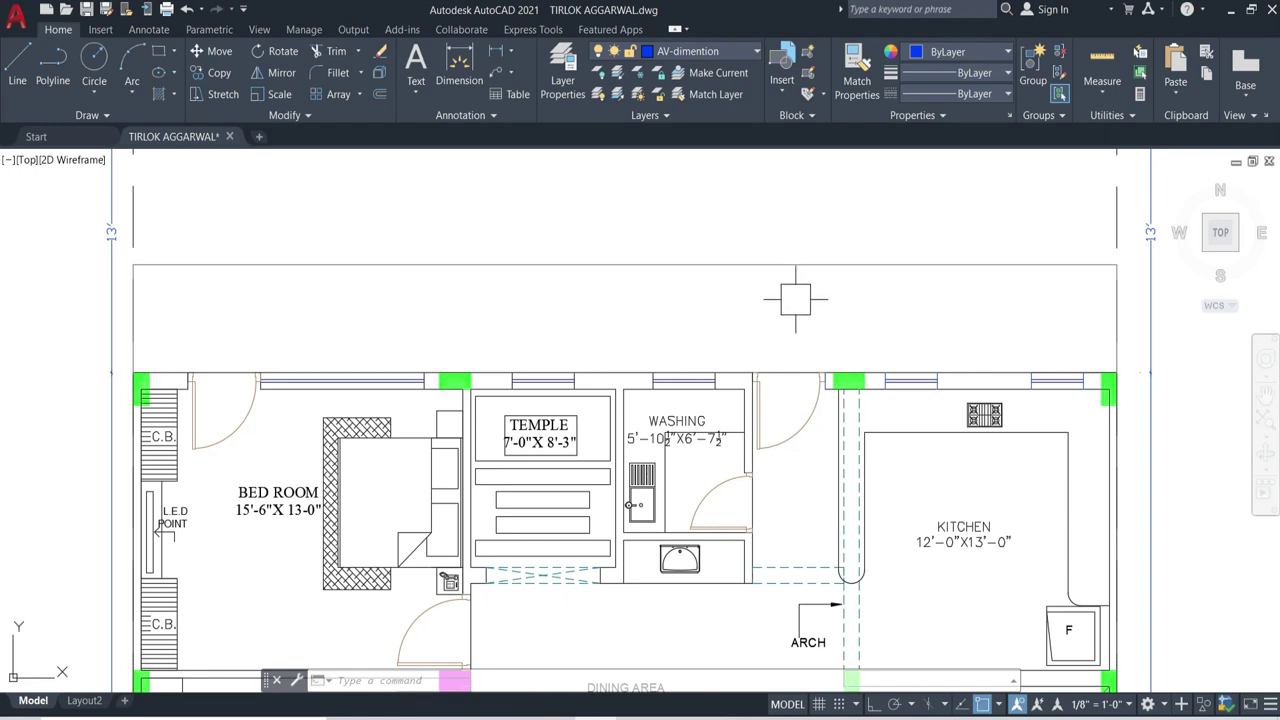
{"action": "scroll", "coordinate": [812, 300], "scroll_direction": "down", "scroll_amount": 2}
{"action": "scroll", "coordinate": [621, 475], "scroll_direction": "up", "scroll_amount": 2}
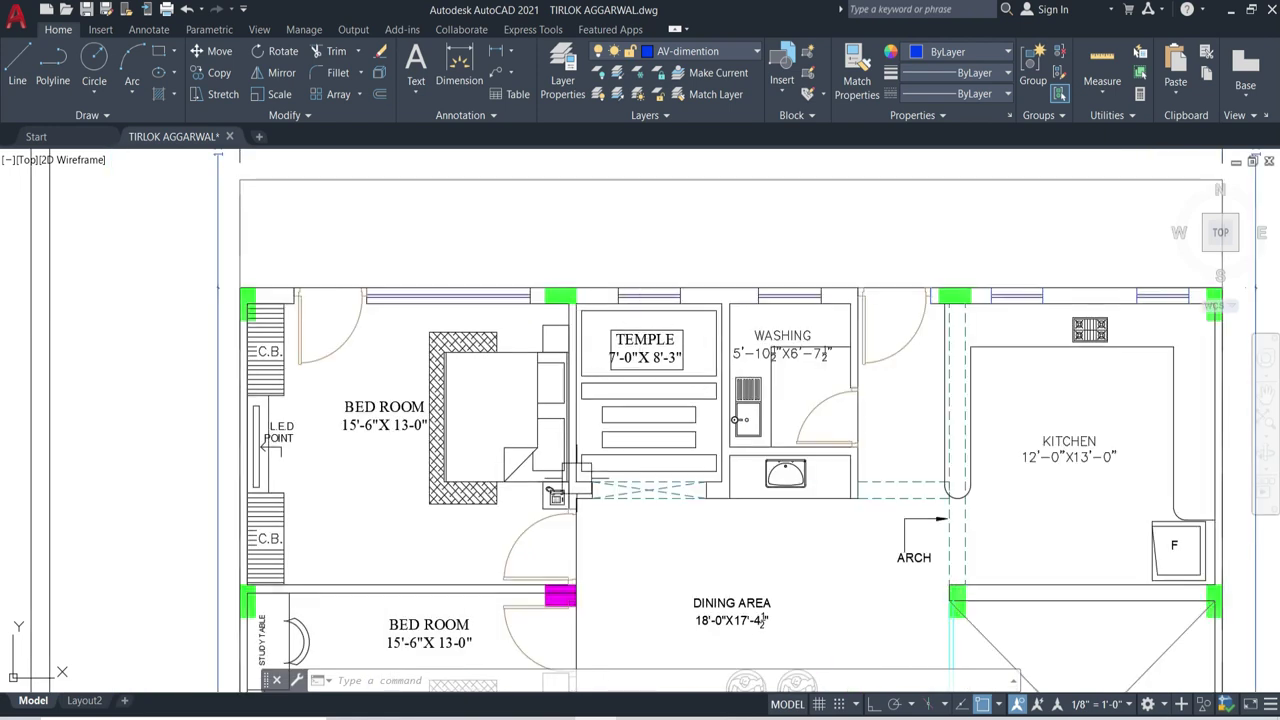
{"action": "scroll", "coordinate": [632, 478], "scroll_direction": "up", "scroll_amount": 2}
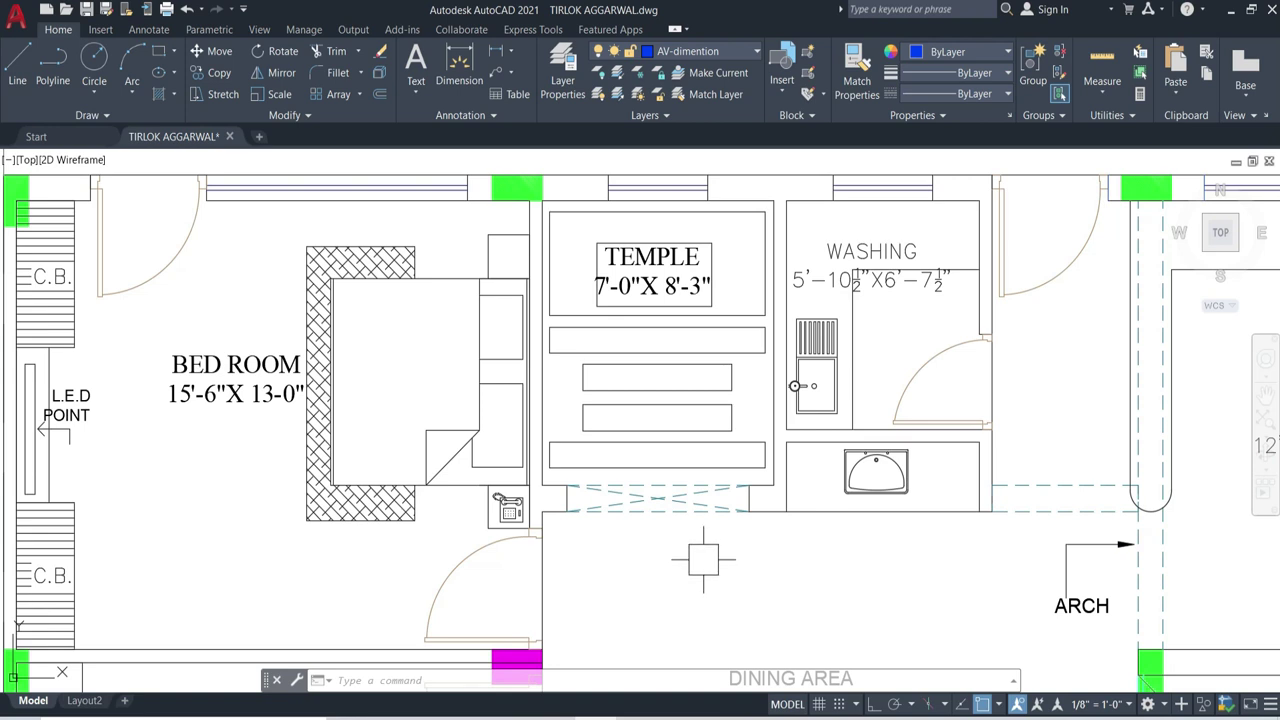
{"action": "scroll", "coordinate": [700, 430], "scroll_direction": "down", "scroll_amount": 2}
{"action": "scroll", "coordinate": [700, 430], "scroll_direction": "up", "scroll_amount": 2}
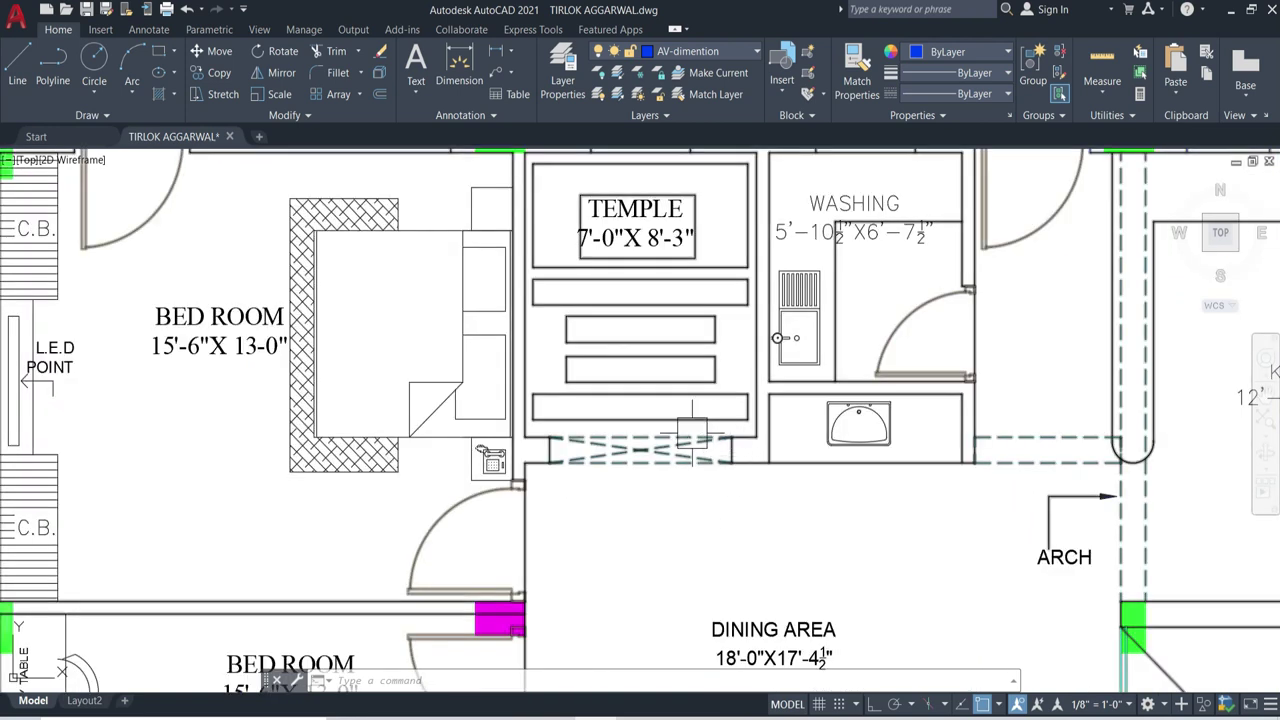
{"action": "scroll", "coordinate": [571, 467], "scroll_direction": "down", "scroll_amount": 1}
{"action": "scroll", "coordinate": [649, 411], "scroll_direction": "down", "scroll_amount": 1}
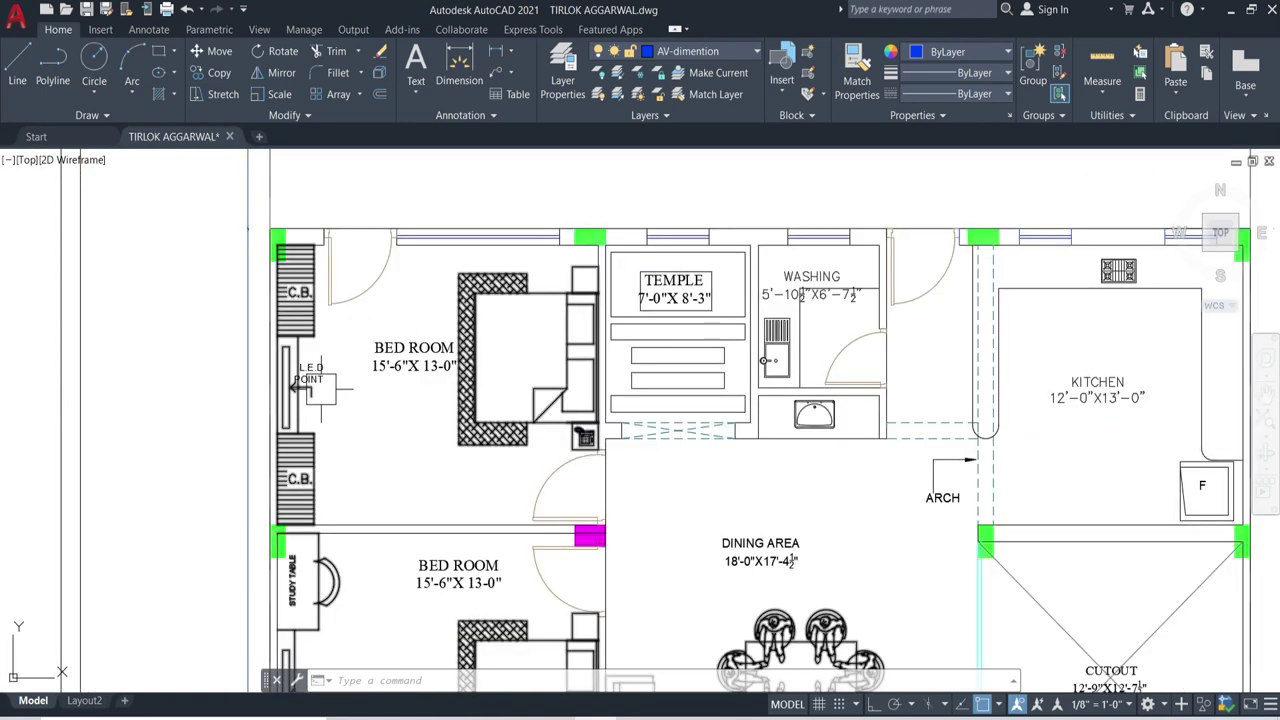
{"action": "scroll", "coordinate": [320, 390], "scroll_direction": "up", "scroll_amount": 2}
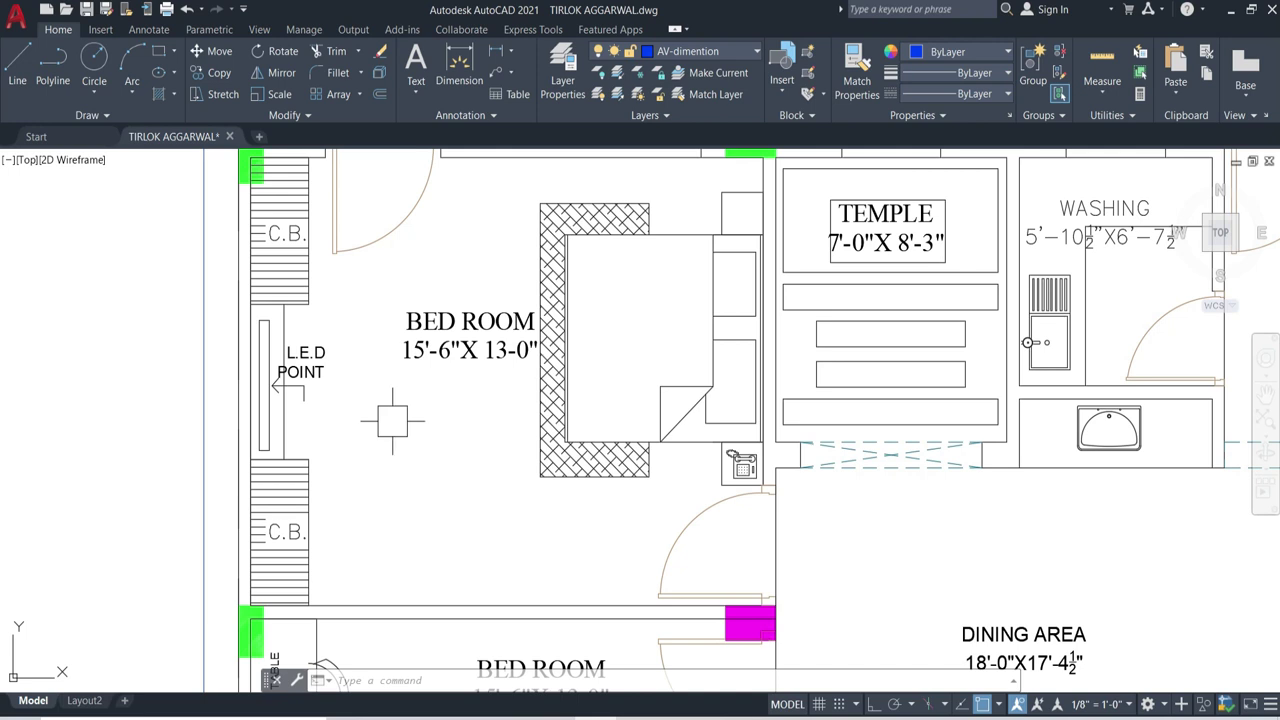
Pan up to the bedroom's top wall and inspect the dressing and toilets.
{"action": "middle_click_drag", "start_coordinate": [428, 457], "coordinate": [451, 575]}
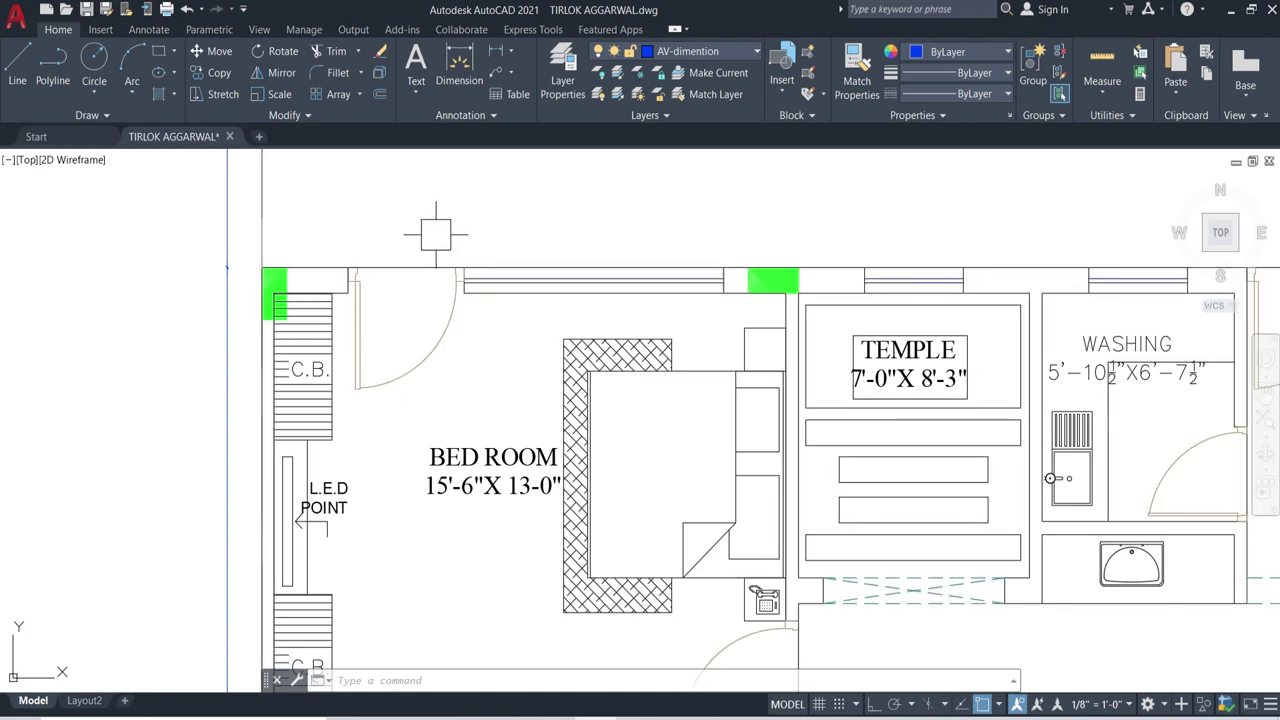
{"action": "scroll", "coordinate": [435, 233], "scroll_direction": "down", "scroll_amount": 3}
{"action": "scroll", "coordinate": [435, 233], "scroll_direction": "down", "scroll_amount": 2}
{"action": "scroll", "coordinate": [563, 387], "scroll_direction": "up", "scroll_amount": 3}
{"action": "scroll", "coordinate": [563, 387], "scroll_direction": "up", "scroll_amount": 2}
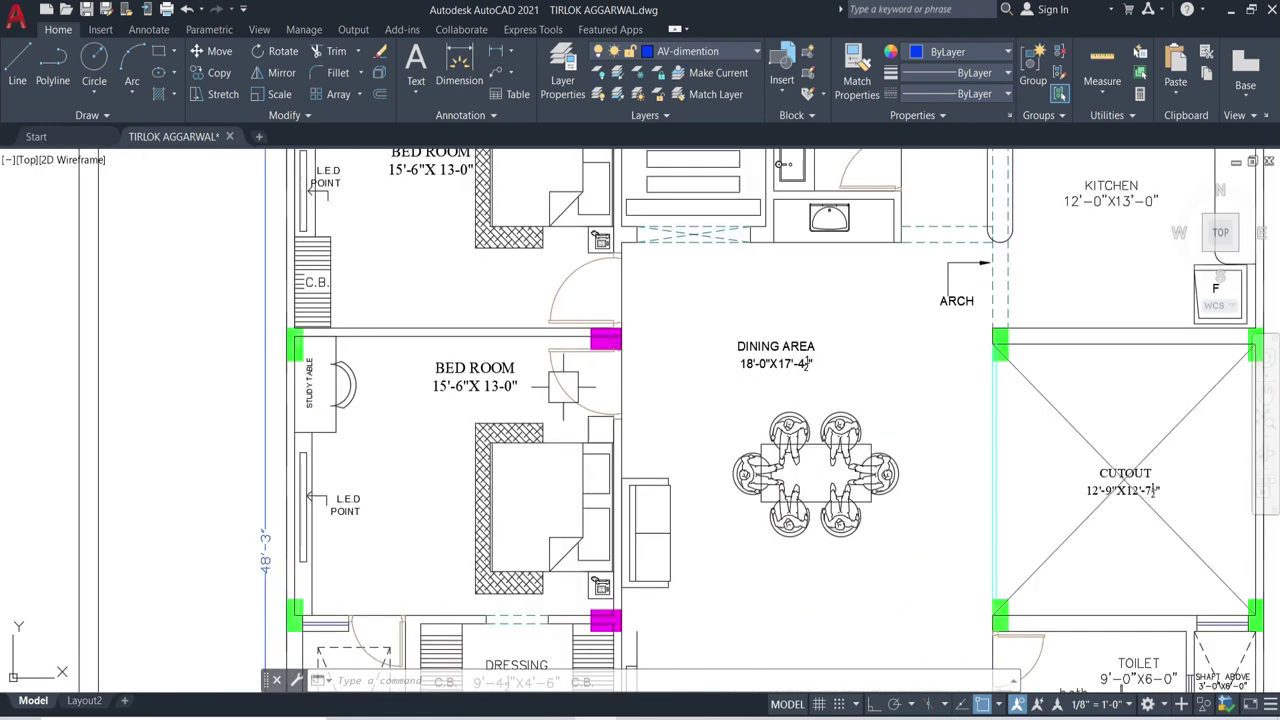
{"action": "scroll", "coordinate": [507, 376], "scroll_direction": "down", "scroll_amount": 2}
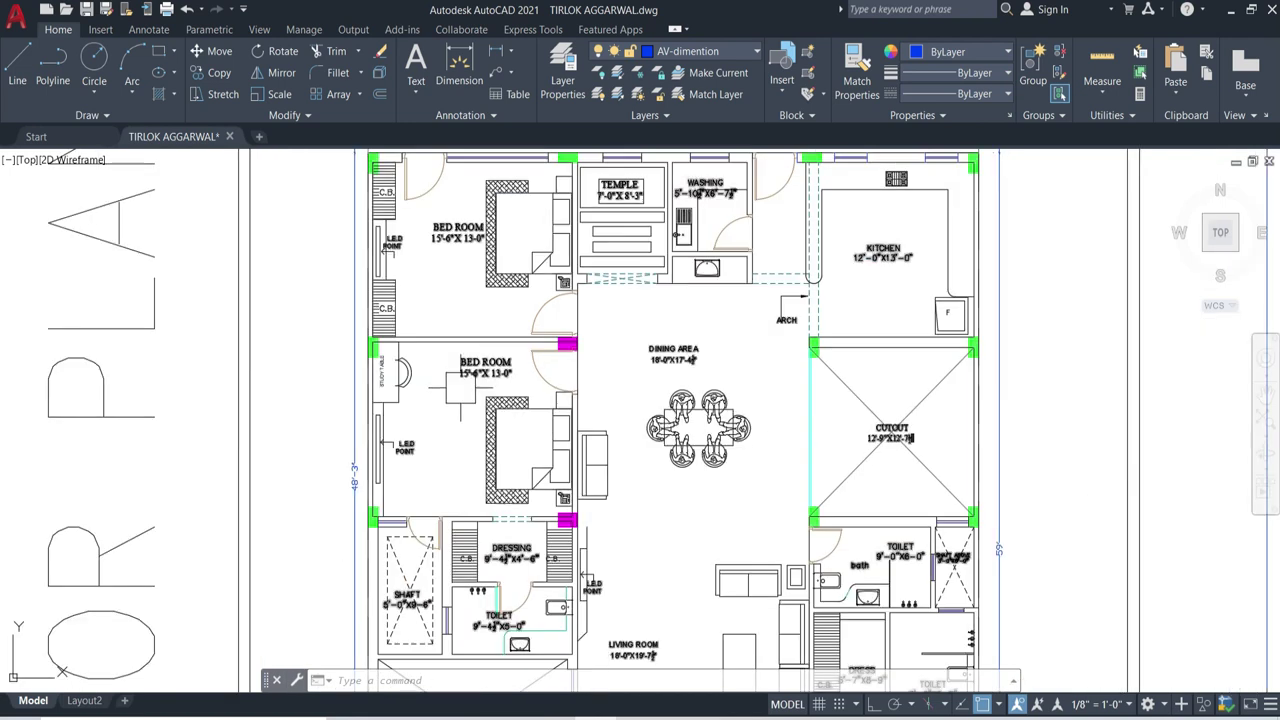
{"action": "scroll", "coordinate": [460, 385], "scroll_direction": "up", "scroll_amount": 4}
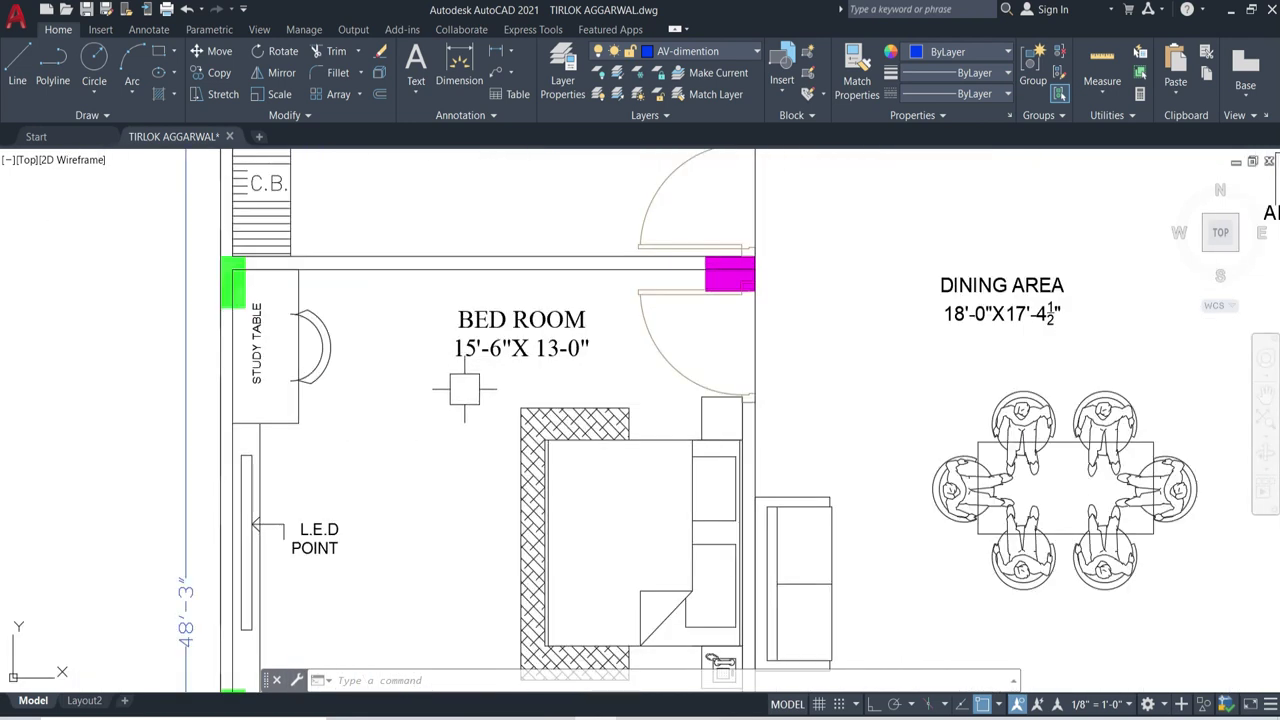
{"action": "scroll", "coordinate": [466, 380], "scroll_direction": "down", "scroll_amount": 2}
{"action": "scroll", "coordinate": [500, 430], "scroll_direction": "down", "scroll_amount": 2}
{"action": "scroll", "coordinate": [515, 510], "scroll_direction": "up", "scroll_amount": 2}
{"action": "scroll", "coordinate": [515, 510], "scroll_direction": "up", "scroll_amount": 1}
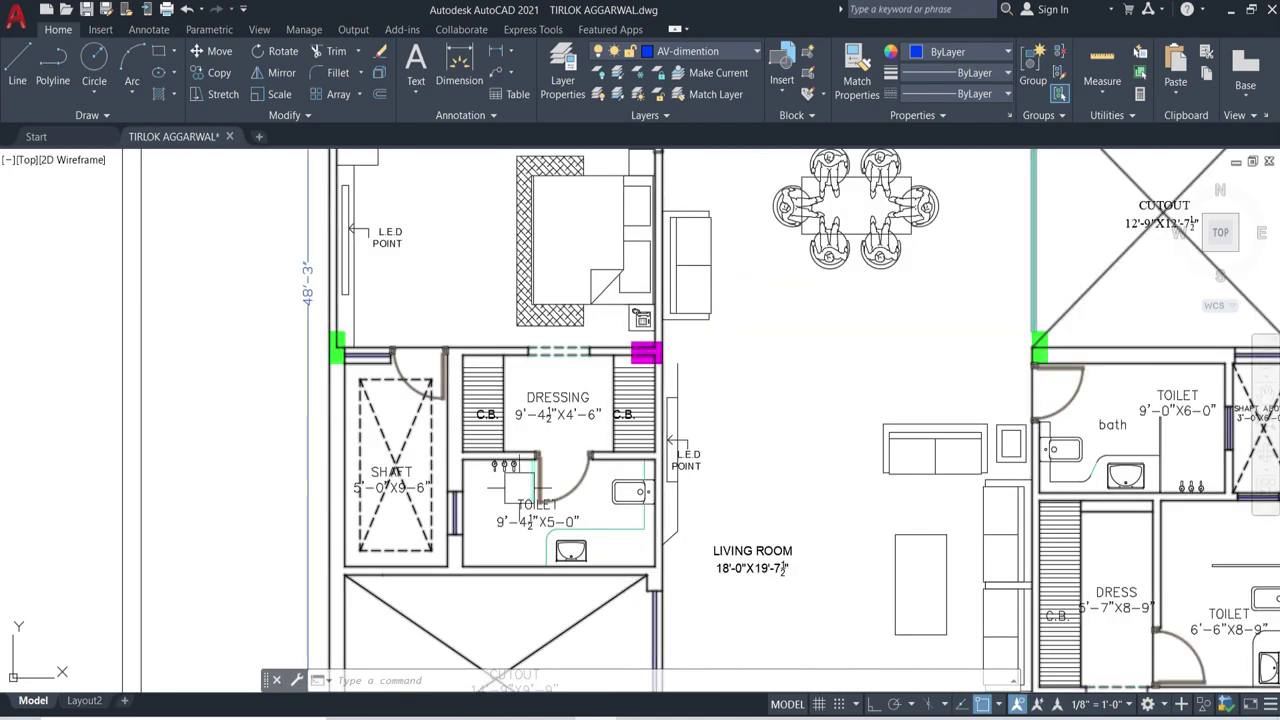
Zoom out to show the ground layout, Floor Plan and Plumbing Plan sheets side by side.
{"action": "scroll", "coordinate": [345, 508], "scroll_direction": "down", "scroll_amount": 1}
{"action": "scroll", "coordinate": [545, 380], "scroll_direction": "up", "scroll_amount": 2}
{"action": "scroll", "coordinate": [590, 376], "scroll_direction": "down", "scroll_amount": 2}
{"action": "scroll", "coordinate": [553, 345], "scroll_direction": "down", "scroll_amount": 2}
{"action": "scroll", "coordinate": [587, 418], "scroll_direction": "down", "scroll_amount": 1}
{"action": "scroll", "coordinate": [587, 418], "scroll_direction": "down", "scroll_amount": 3}
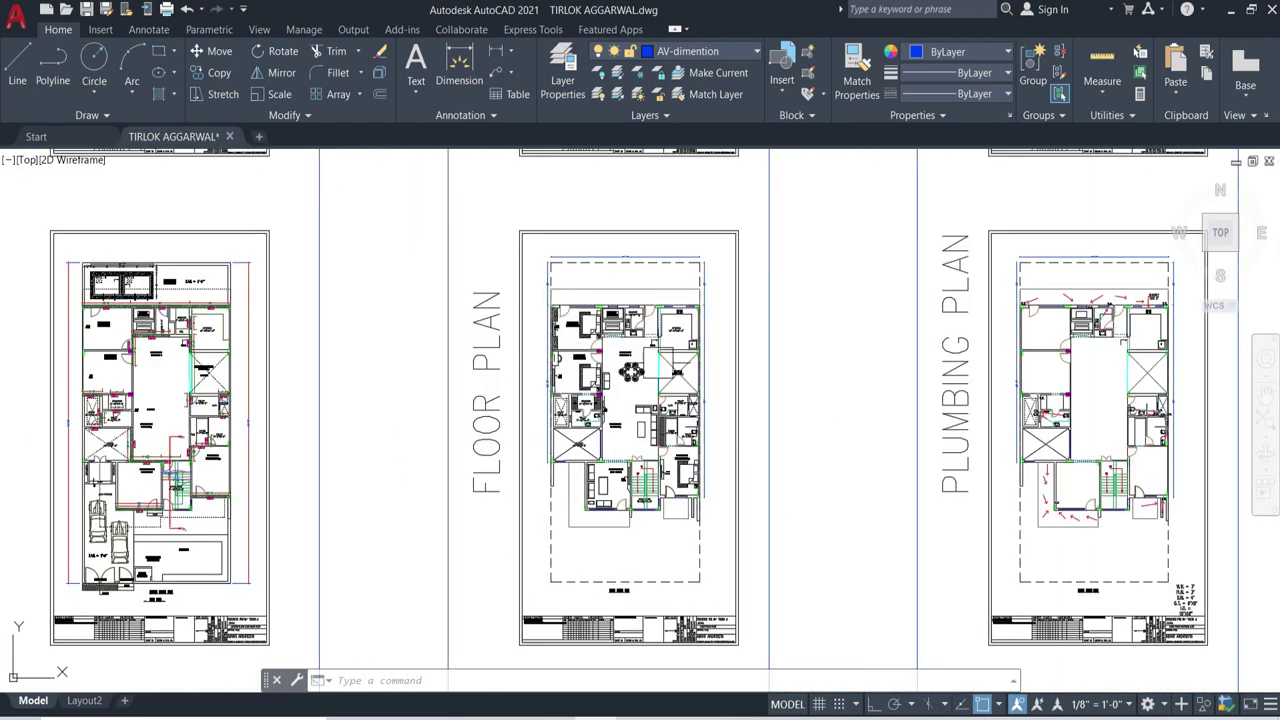
Zoom into the first floor plan to inspect the drawing room and staircase.
{"action": "scroll", "coordinate": [590, 420], "scroll_direction": "down", "scroll_amount": 2}
{"action": "scroll", "coordinate": [590, 420], "scroll_direction": "down", "scroll_amount": 2}
{"action": "scroll", "coordinate": [590, 420], "scroll_direction": "up", "scroll_amount": 6}
{"action": "scroll", "coordinate": [600, 352], "scroll_direction": "down", "scroll_amount": 1}
{"action": "scroll", "coordinate": [600, 352], "scroll_direction": "down", "scroll_amount": 2}
{"action": "scroll", "coordinate": [600, 352], "scroll_direction": "up", "scroll_amount": 4}
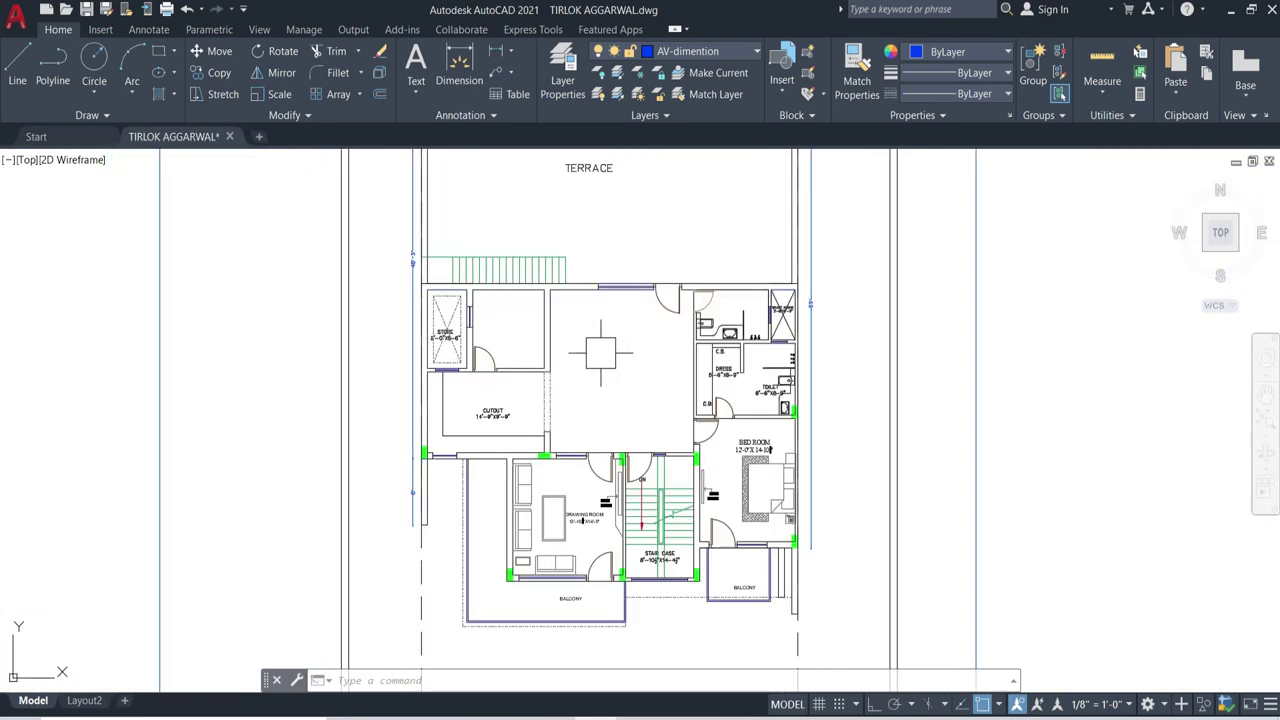
{"action": "scroll", "coordinate": [600, 352], "scroll_direction": "up", "scroll_amount": 2}
{"action": "scroll", "coordinate": [608, 330], "scroll_direction": "up", "scroll_amount": 2}
{"action": "scroll", "coordinate": [610, 305], "scroll_direction": "down", "scroll_amount": 2}
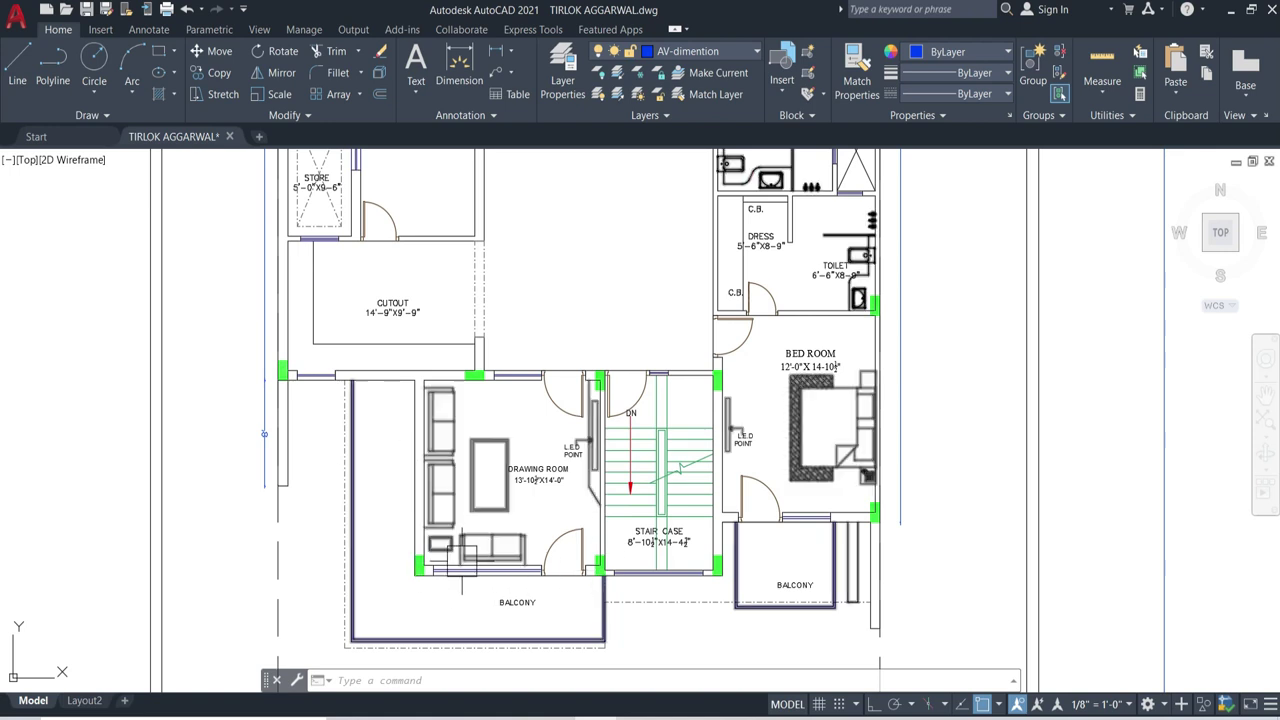
{"action": "scroll", "coordinate": [462, 565], "scroll_direction": "up", "scroll_amount": 3}
{"action": "scroll", "coordinate": [478, 544], "scroll_direction": "up", "scroll_amount": 1}
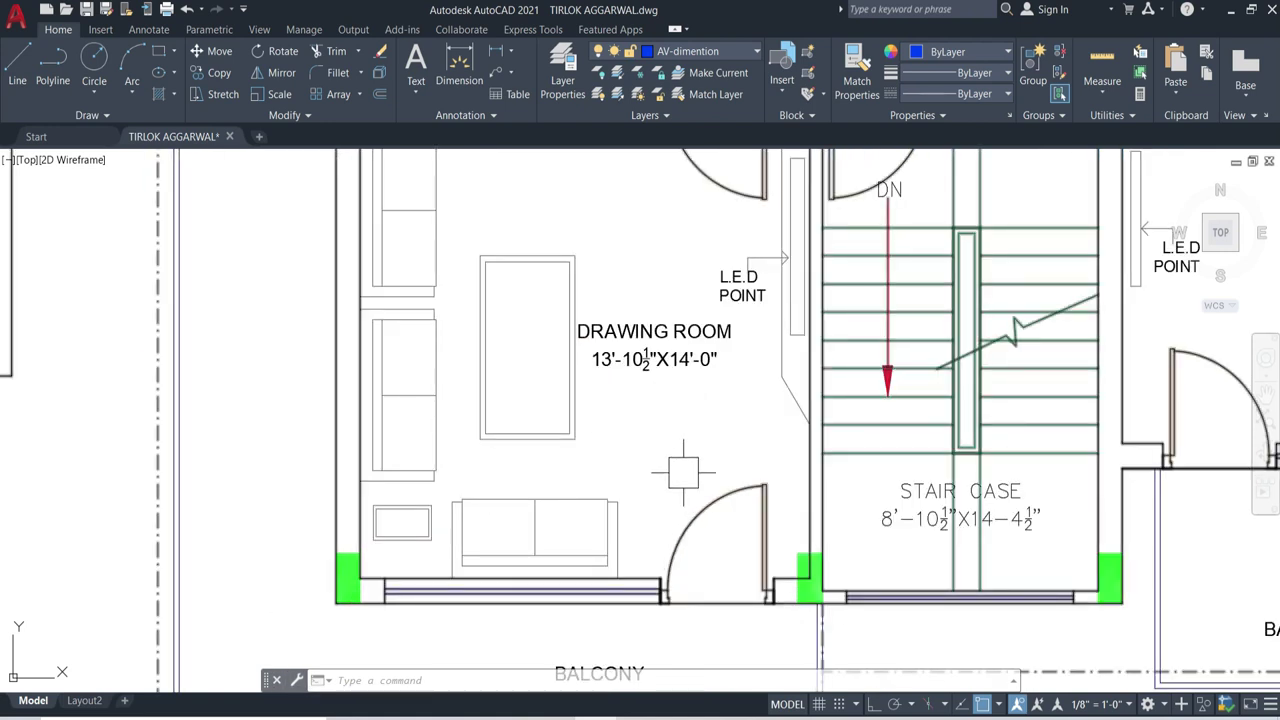
{"action": "scroll", "coordinate": [683, 472], "scroll_direction": "down", "scroll_amount": 2}
{"action": "scroll", "coordinate": [780, 480], "scroll_direction": "down", "scroll_amount": 2}
Inspect the bedroom, balconies, and the 5'-6"X8-9" dress and 6'-6"X8-9" toilet.
{"action": "scroll", "coordinate": [883, 482], "scroll_direction": "up", "scroll_amount": 3}
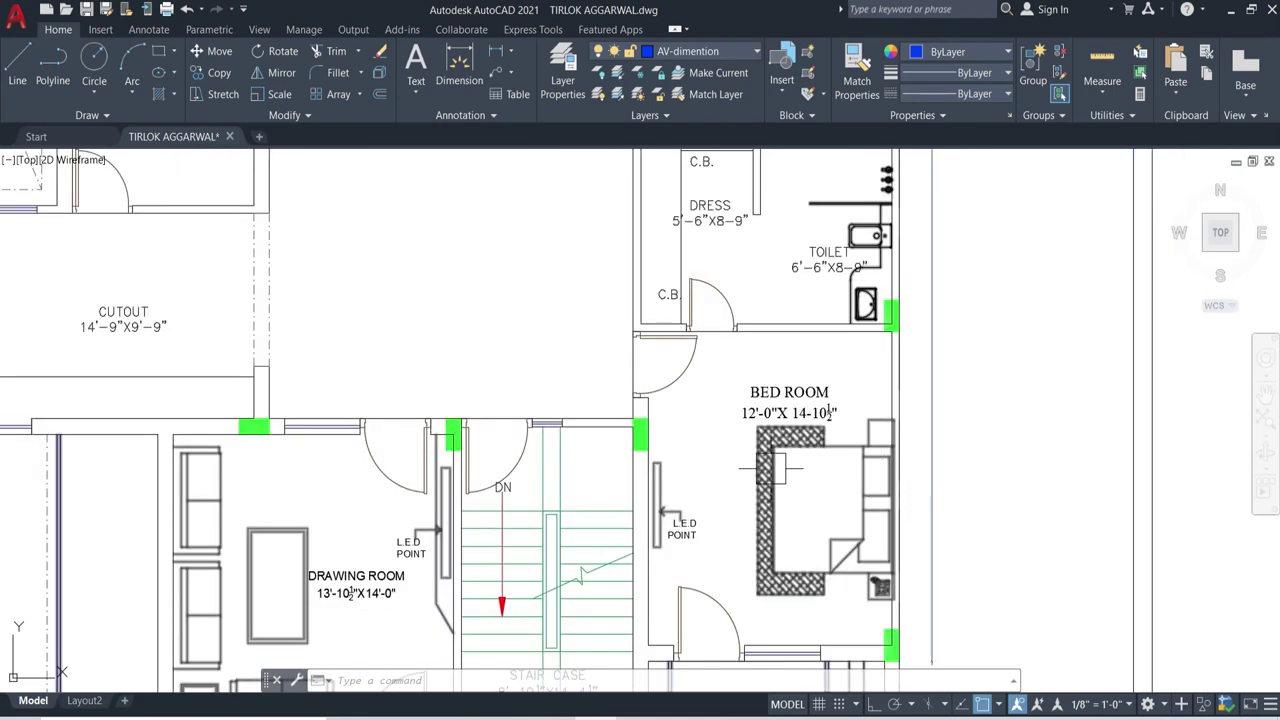
{"action": "scroll", "coordinate": [770, 467], "scroll_direction": "down", "scroll_amount": 2}
{"action": "scroll", "coordinate": [720, 495], "scroll_direction": "up", "scroll_amount": 2}
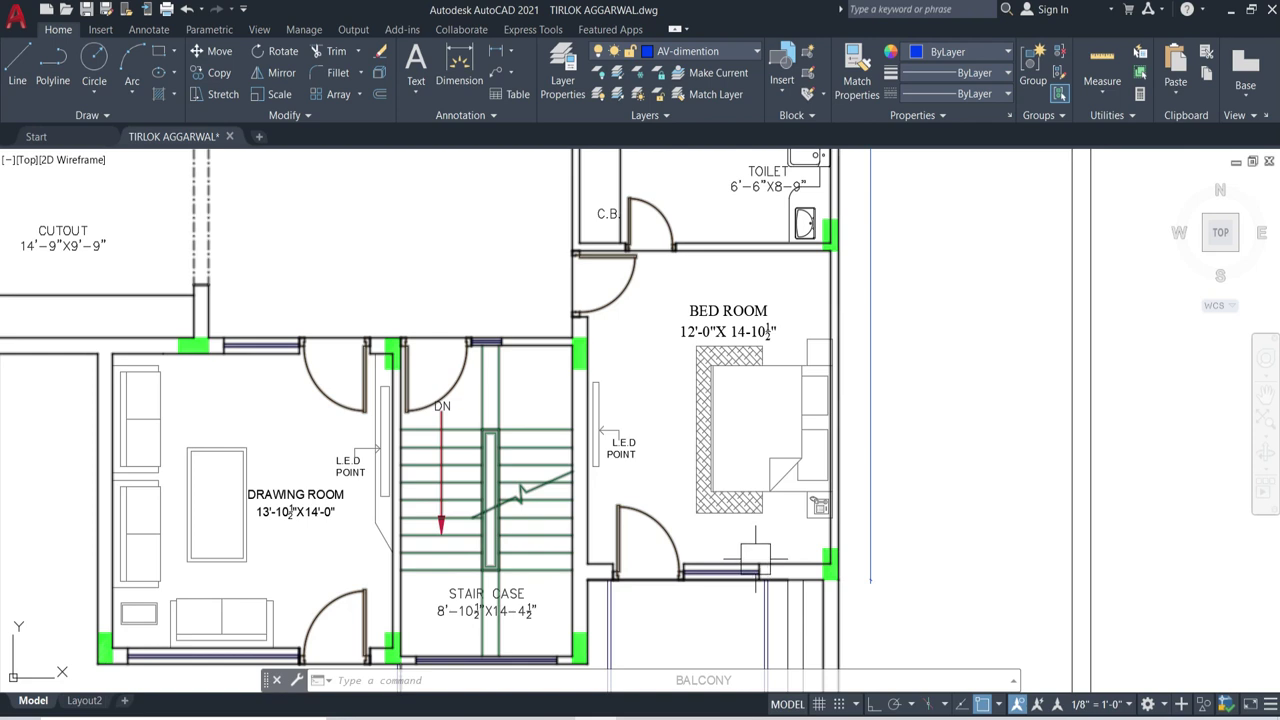
{"action": "scroll", "coordinate": [756, 556], "scroll_direction": "up", "scroll_amount": 1}
{"action": "scroll", "coordinate": [740, 540], "scroll_direction": "down", "scroll_amount": 2}
{"action": "scroll", "coordinate": [708, 500], "scroll_direction": "down", "scroll_amount": 1}
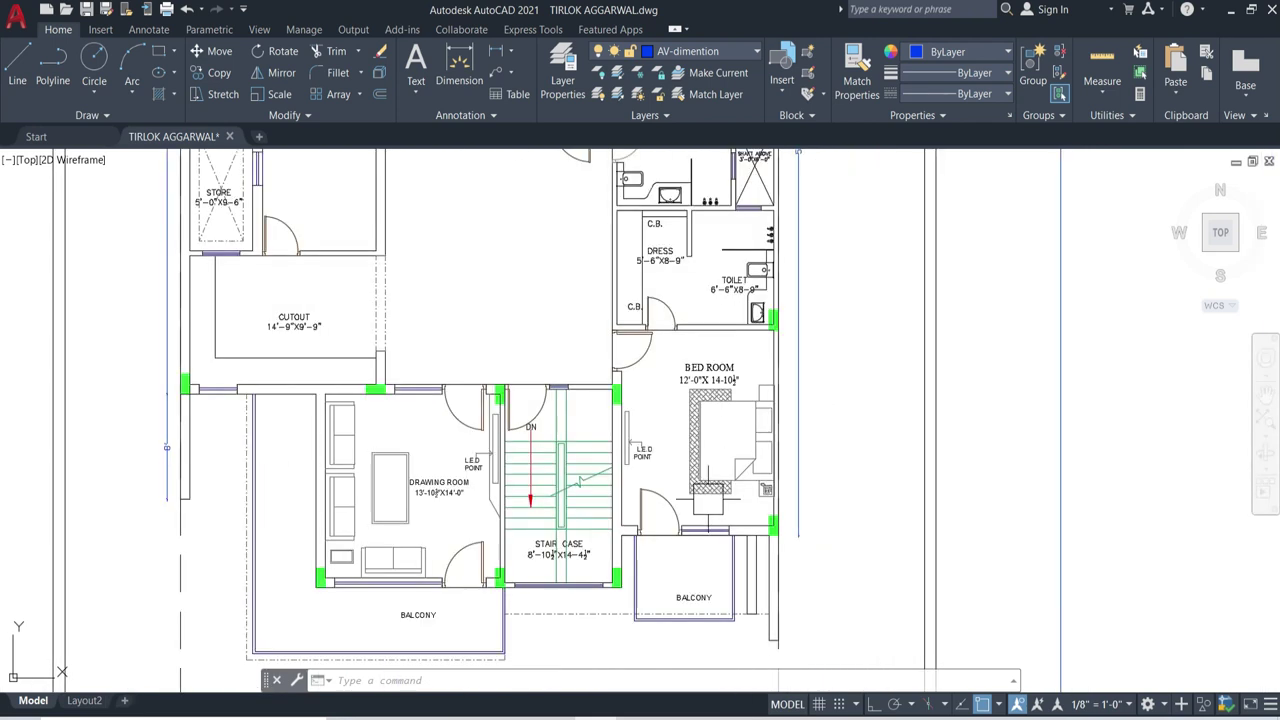
{"action": "scroll", "coordinate": [694, 606], "scroll_direction": "up", "scroll_amount": 1}
{"action": "scroll", "coordinate": [694, 606], "scroll_direction": "up", "scroll_amount": 2}
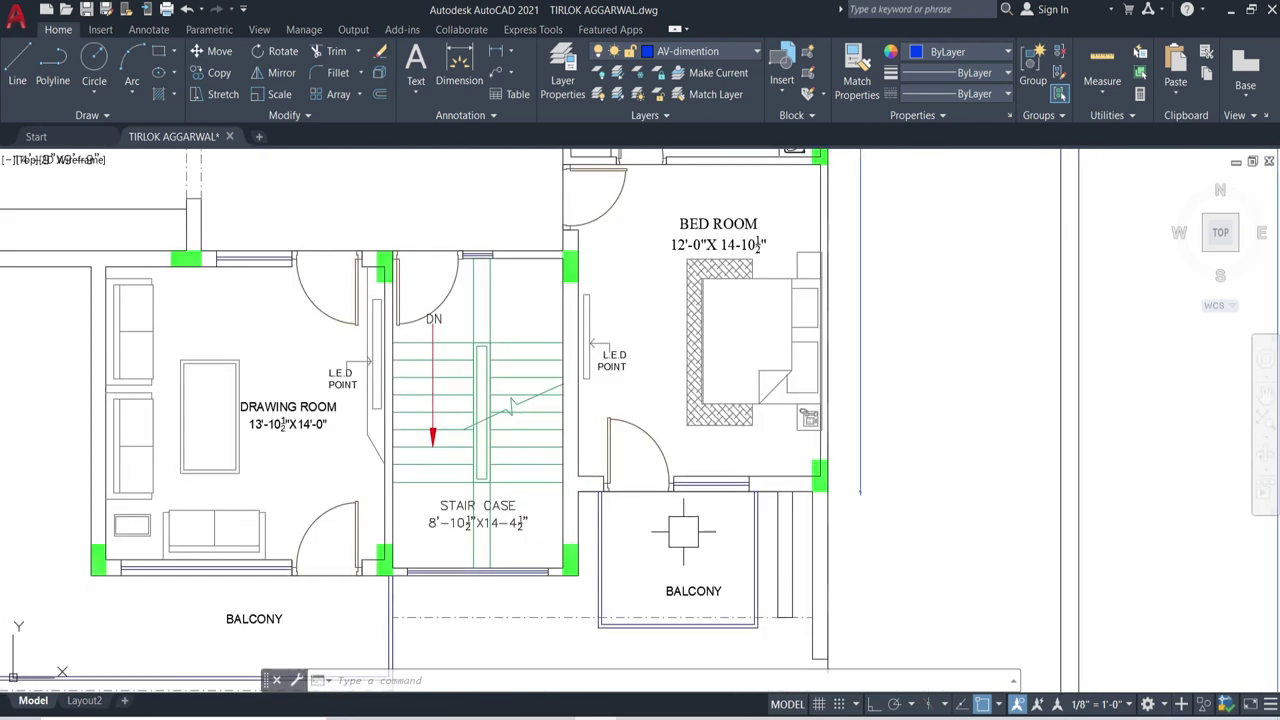
{"action": "scroll", "coordinate": [676, 513], "scroll_direction": "down", "scroll_amount": 1}
{"action": "scroll", "coordinate": [686, 560], "scroll_direction": "down", "scroll_amount": 1}
{"action": "scroll", "coordinate": [735, 362], "scroll_direction": "up", "scroll_amount": 2}
{"action": "scroll", "coordinate": [738, 430], "scroll_direction": "down", "scroll_amount": 2}
{"action": "scroll", "coordinate": [742, 507], "scroll_direction": "up", "scroll_amount": 2}
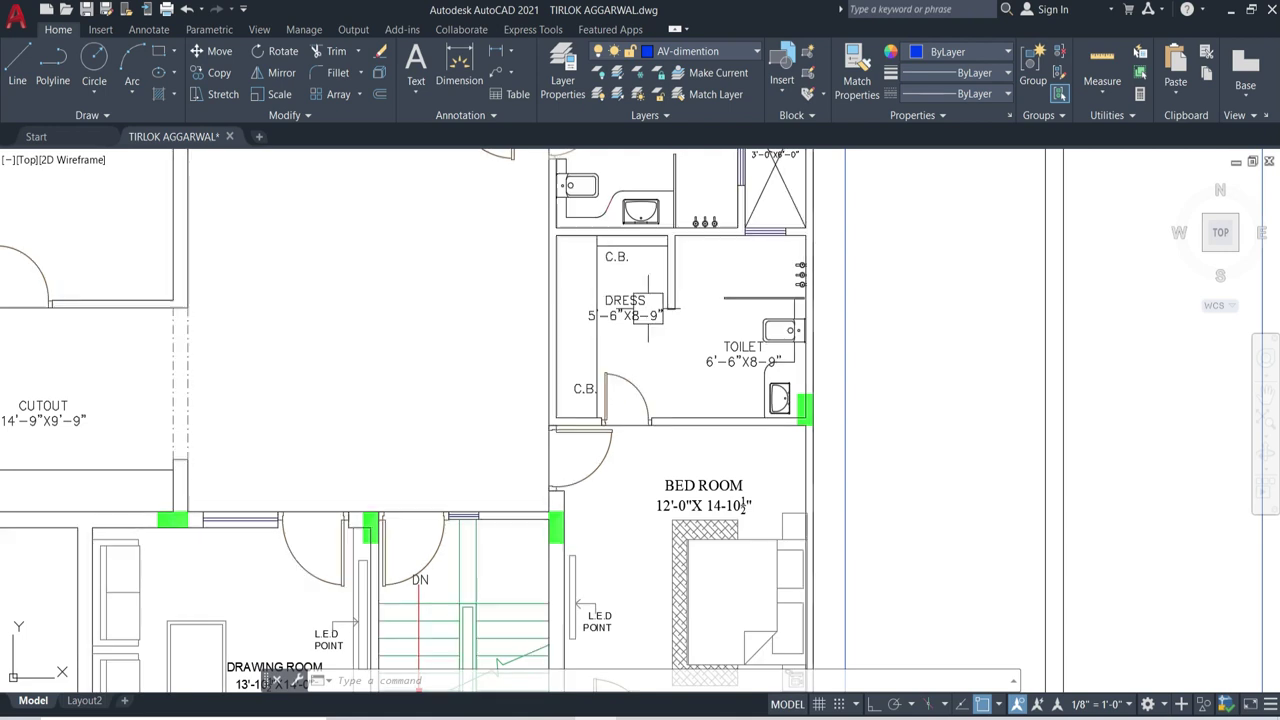
Zoom around the first floor dress, toilet and SHAFT ABOVE.
{"action": "scroll", "coordinate": [648, 308], "scroll_direction": "up", "scroll_amount": 2}
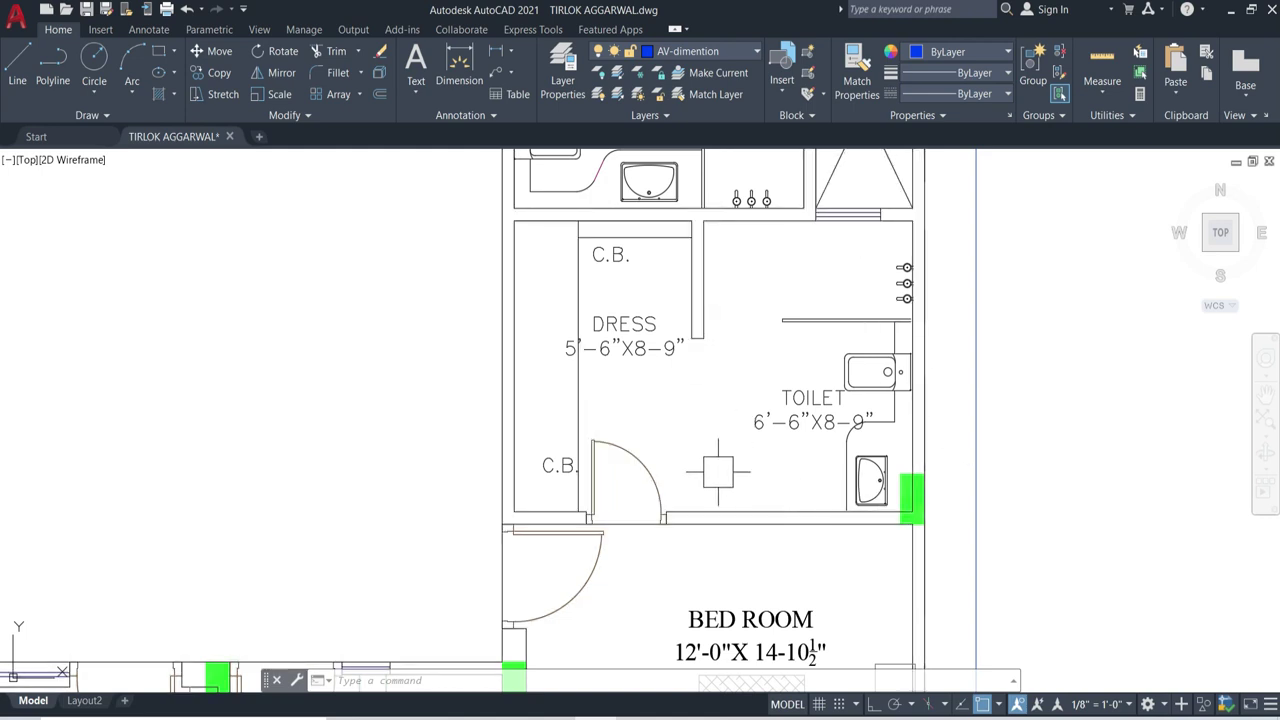
{"action": "scroll", "coordinate": [723, 476], "scroll_direction": "down", "scroll_amount": 2}
{"action": "scroll", "coordinate": [775, 406], "scroll_direction": "up", "scroll_amount": 2}
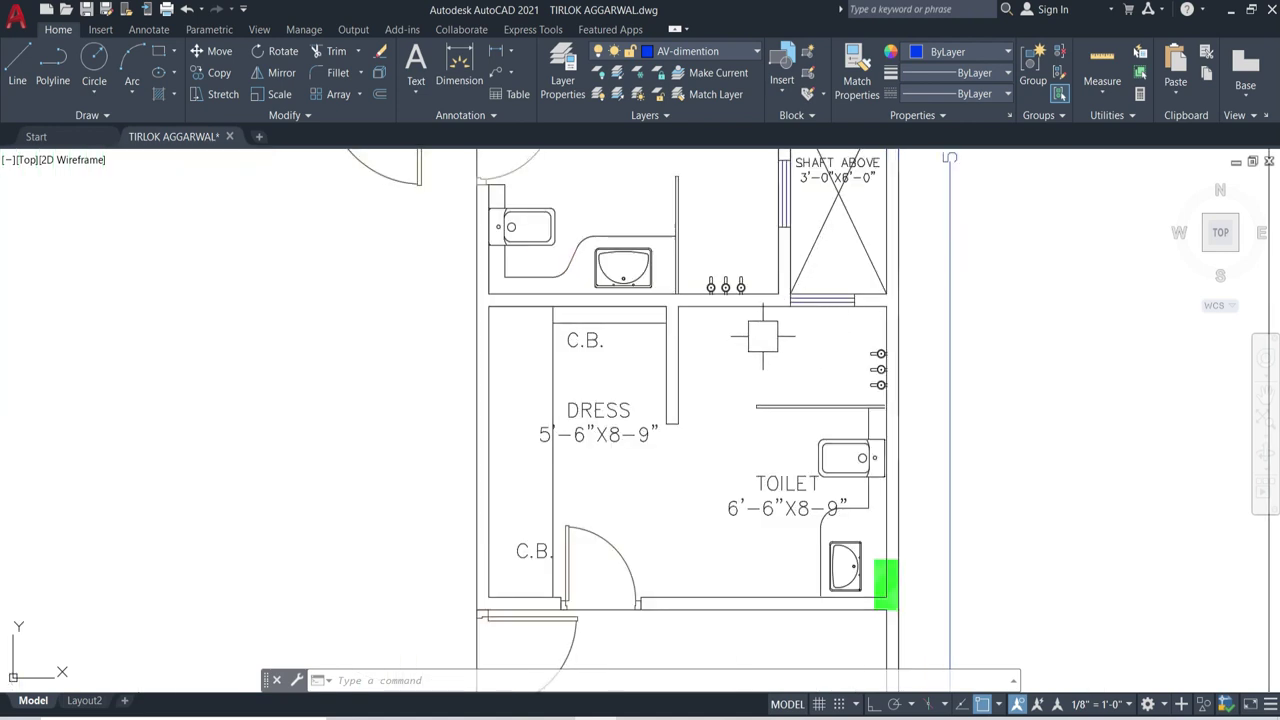
{"action": "scroll", "coordinate": [746, 333], "scroll_direction": "down", "scroll_amount": 5}
{"action": "scroll", "coordinate": [715, 500], "scroll_direction": "down", "scroll_amount": 2}
{"action": "scroll", "coordinate": [644, 373], "scroll_direction": "up", "scroll_amount": 5}
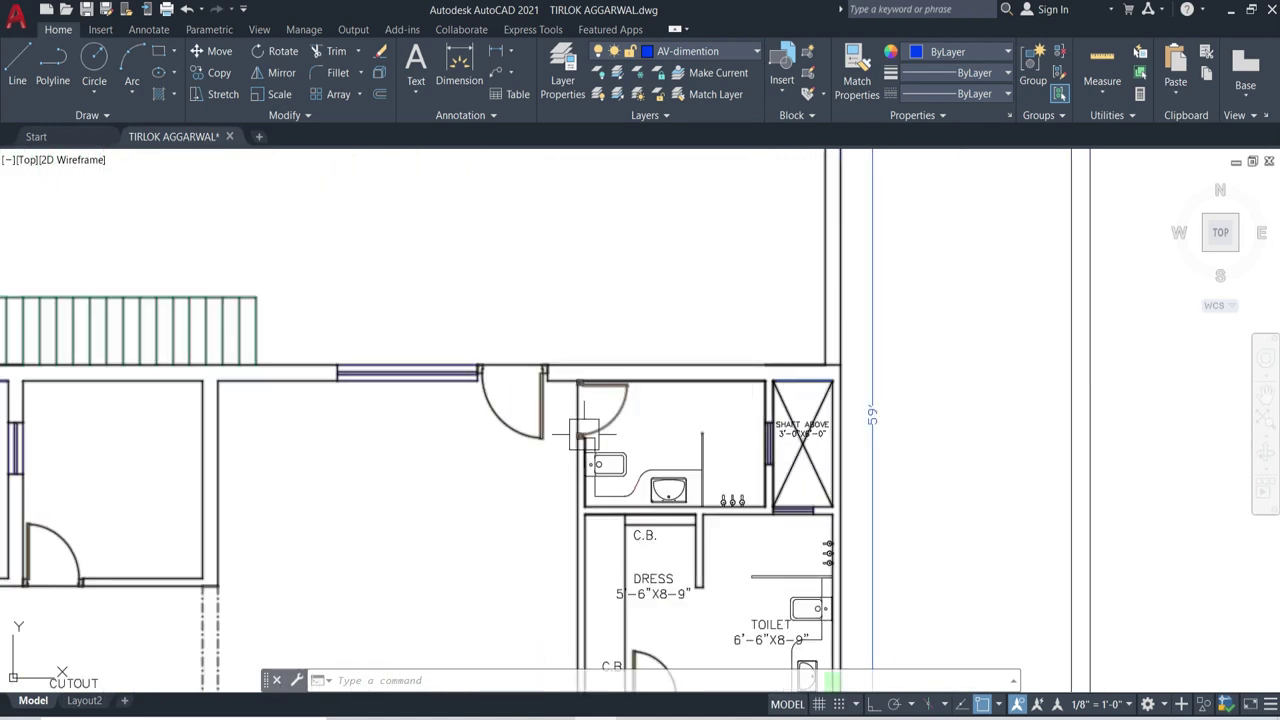
{"action": "scroll", "coordinate": [585, 434], "scroll_direction": "up", "scroll_amount": 2}
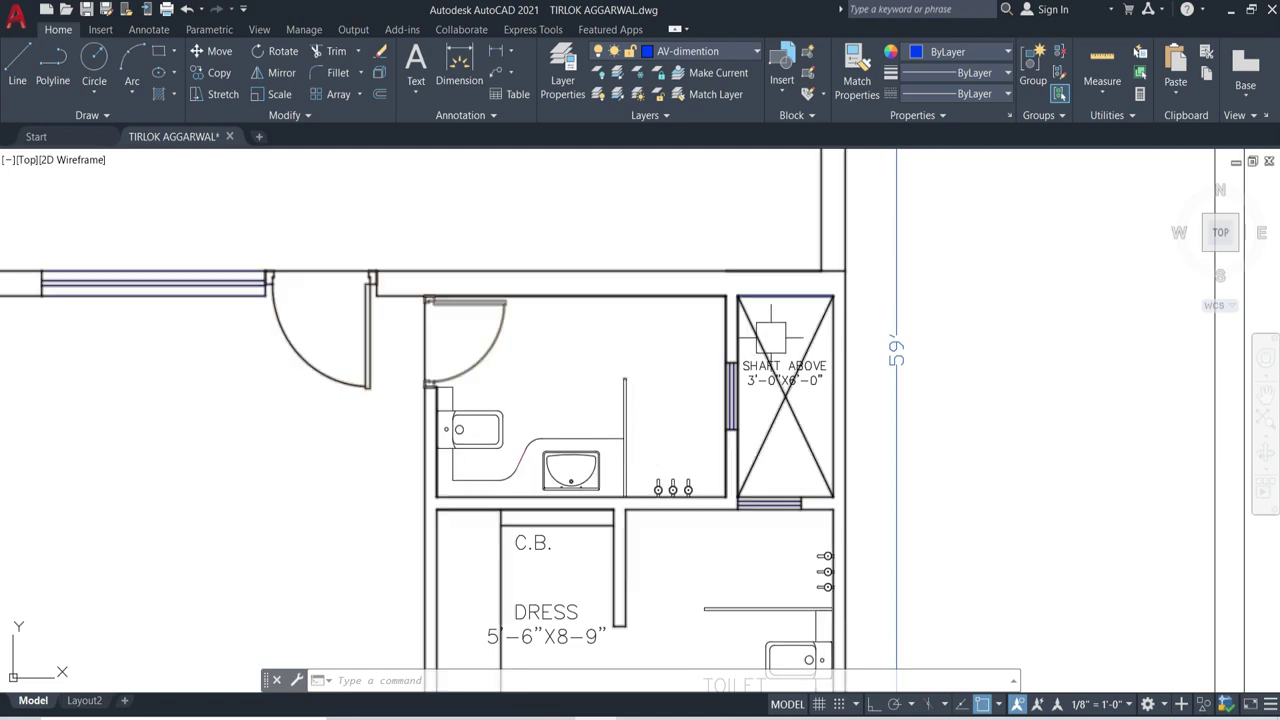
{"action": "scroll", "coordinate": [685, 394], "scroll_direction": "up", "scroll_amount": 2}
{"action": "scroll", "coordinate": [800, 371], "scroll_direction": "down", "scroll_amount": 1}
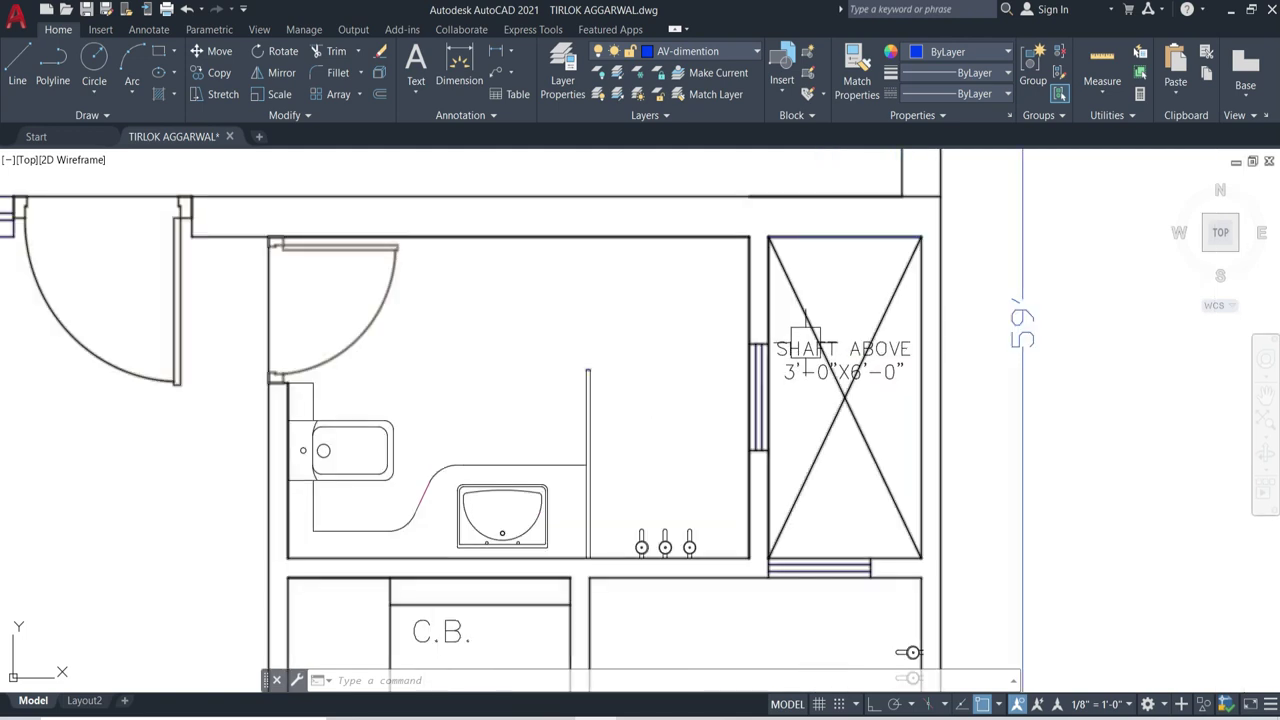
{"action": "scroll", "coordinate": [800, 371], "scroll_direction": "down", "scroll_amount": 2}
{"action": "scroll", "coordinate": [323, 527], "scroll_direction": "down", "scroll_amount": 2}
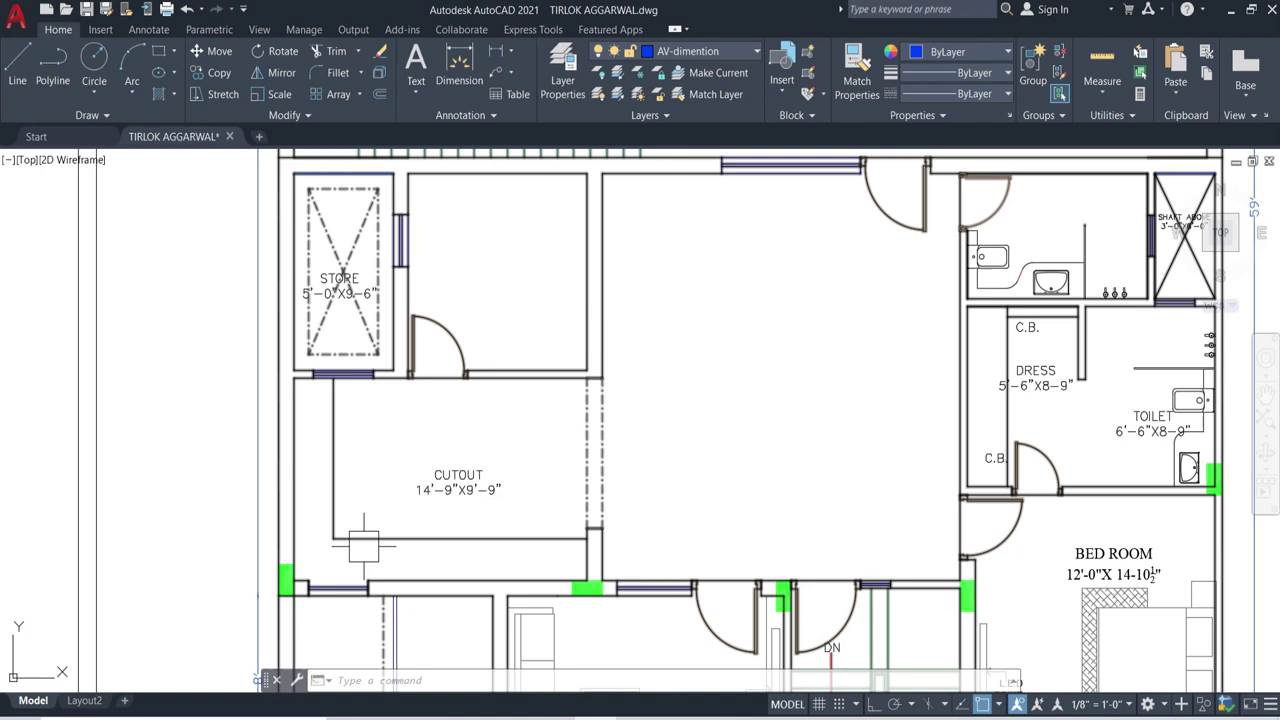
Zoom out to the full first floor plan with the terrace at the top.
{"action": "scroll", "coordinate": [320, 497], "scroll_direction": "down", "scroll_amount": 2}
{"action": "scroll", "coordinate": [560, 450], "scroll_direction": "up", "scroll_amount": 3}
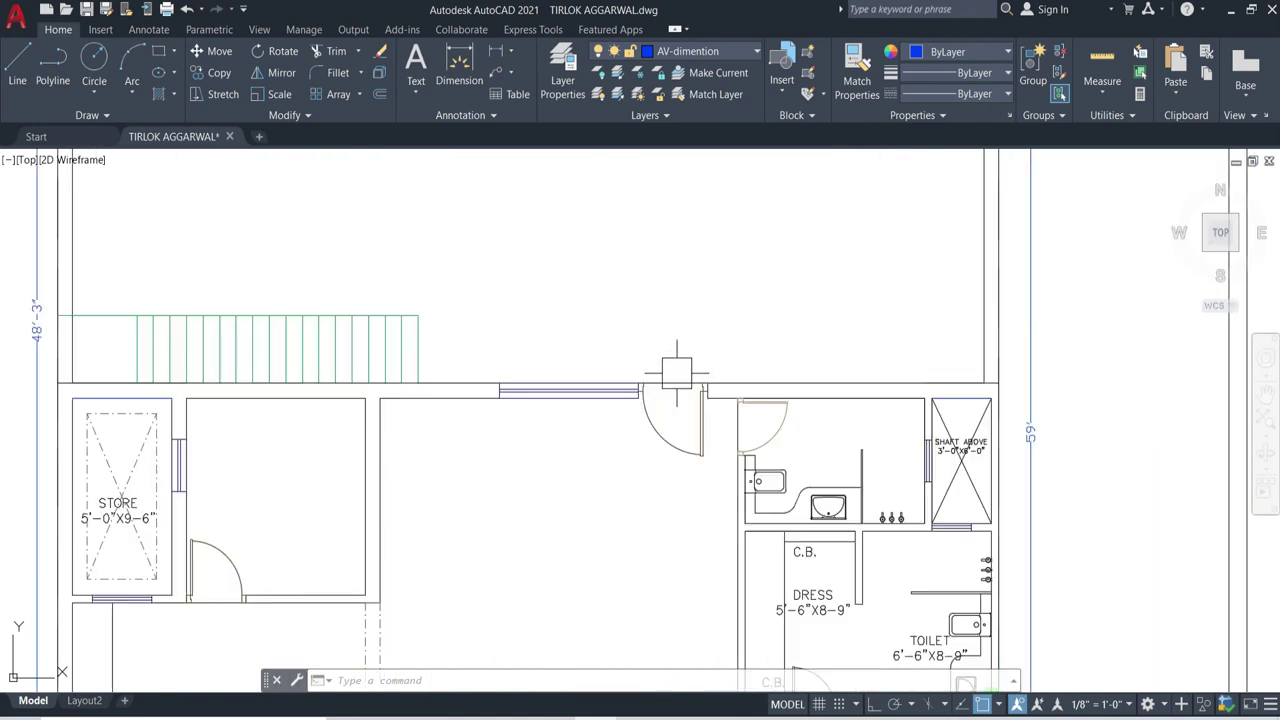
{"action": "scroll", "coordinate": [680, 420], "scroll_direction": "up", "scroll_amount": 2}
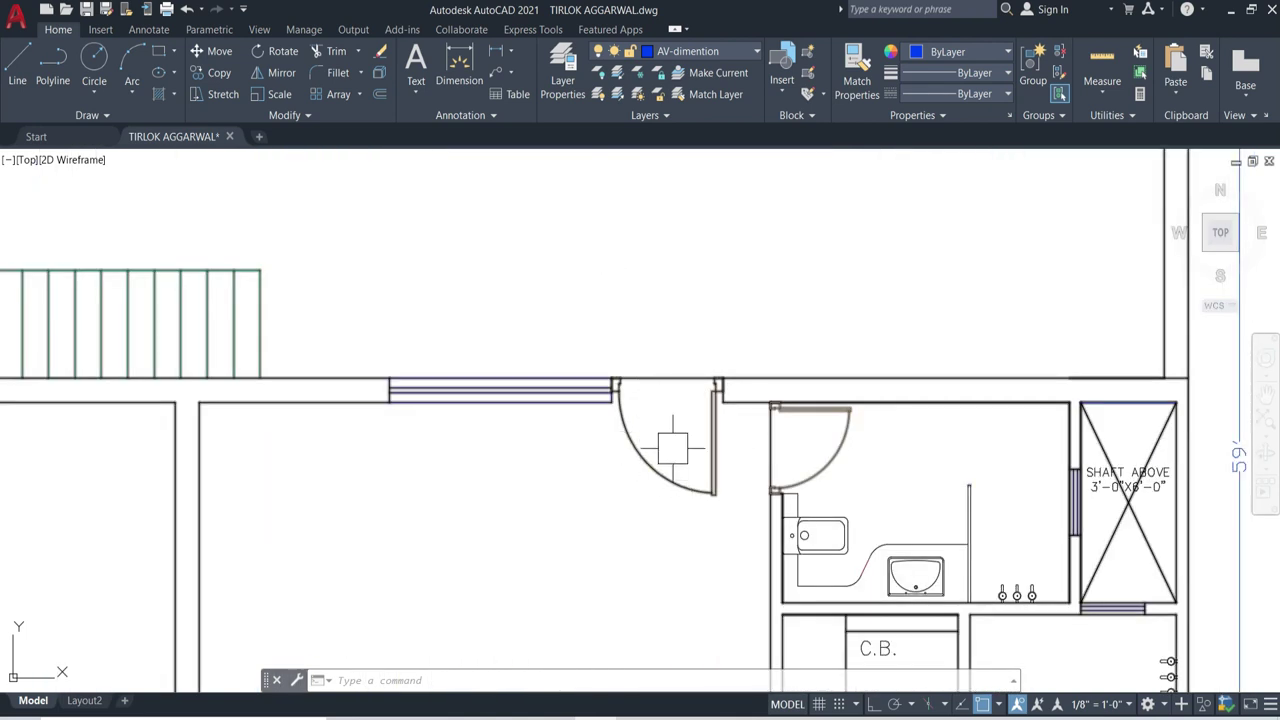
{"action": "scroll", "coordinate": [573, 476], "scroll_direction": "down", "scroll_amount": 5}
{"action": "scroll", "coordinate": [573, 476], "scroll_direction": "down", "scroll_amount": 1}
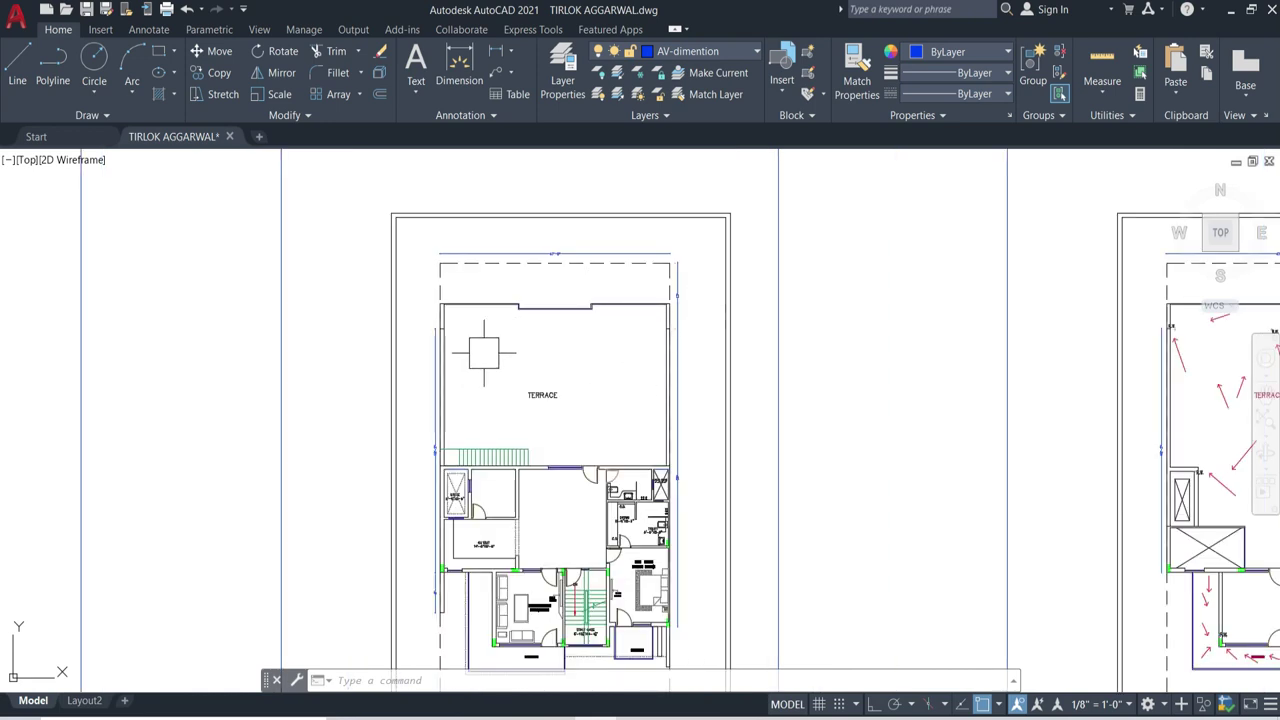
Zoom out to the model space overview showing every sheet group, including GROUND TO FIRST.
{"action": "scroll", "coordinate": [471, 349], "scroll_direction": "up", "scroll_amount": 2}
{"action": "scroll", "coordinate": [500, 511], "scroll_direction": "down", "scroll_amount": 1}
{"action": "scroll", "coordinate": [506, 385], "scroll_direction": "down", "scroll_amount": 8}
{"action": "scroll", "coordinate": [807, 472], "scroll_direction": "down", "scroll_amount": 1}
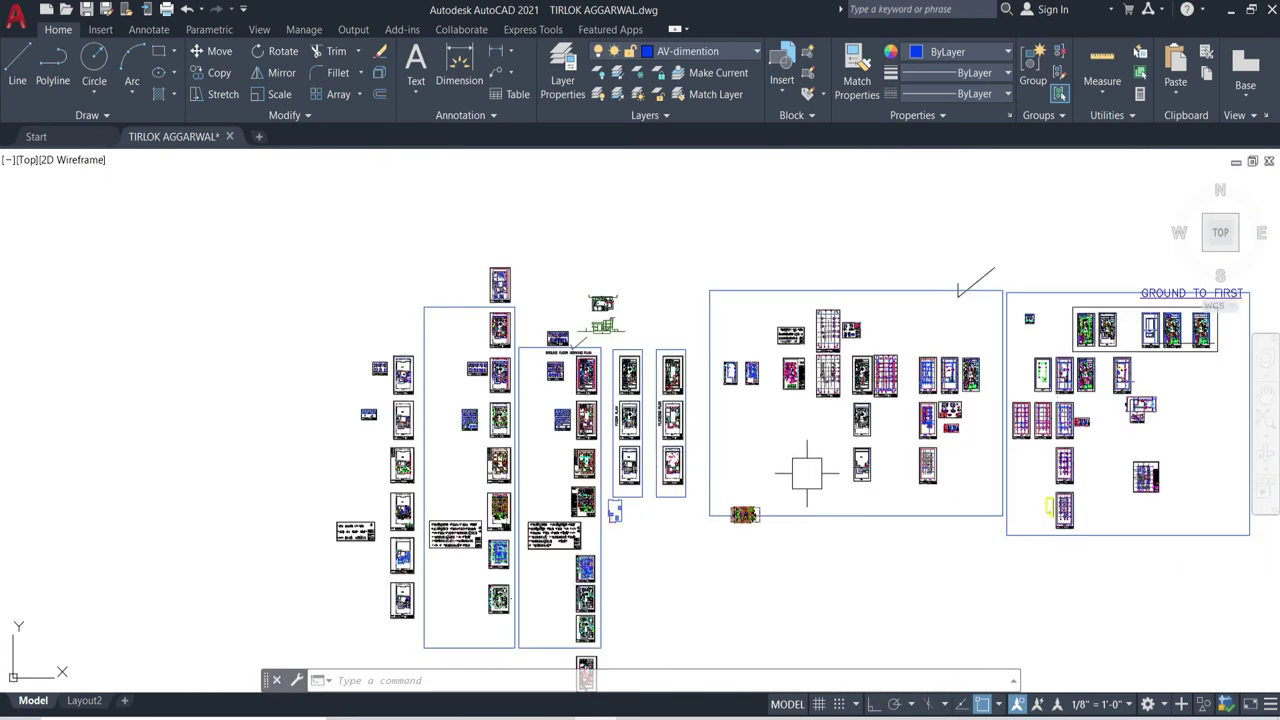